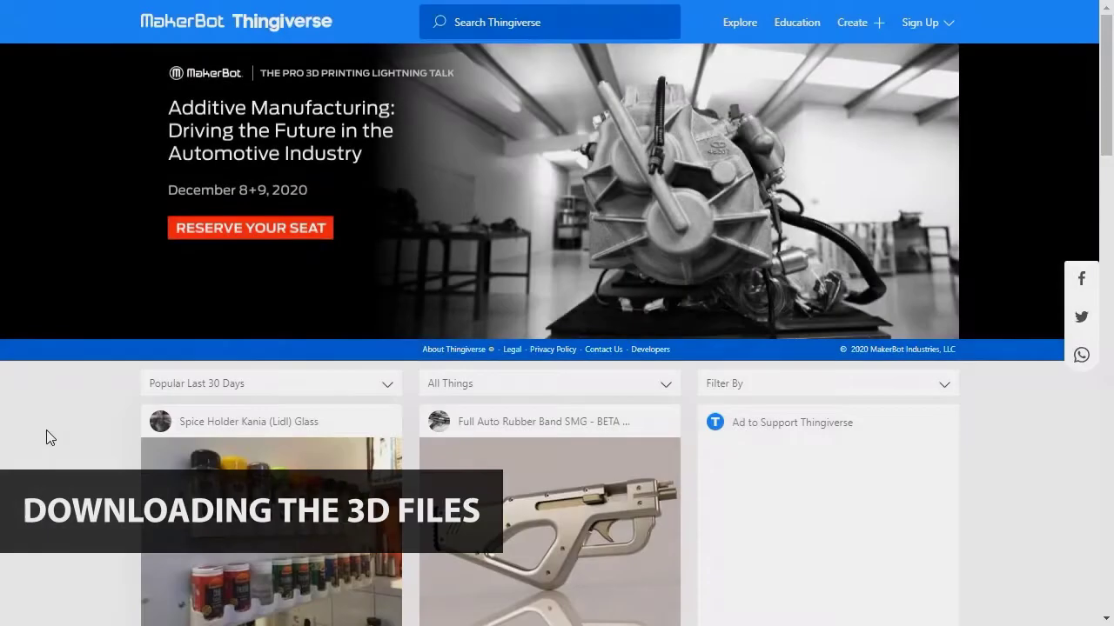
- Search Thingiverse for 'learning blade'
{"action": "scroll", "coordinate": [46, 437], "scroll_direction": "down", "scroll_amount": 7}
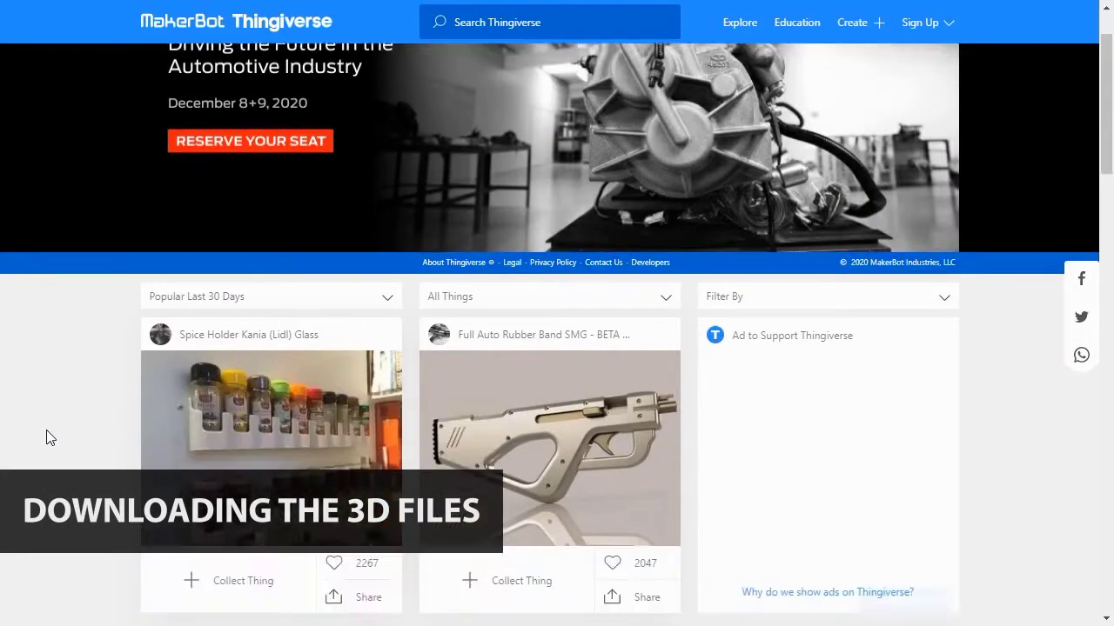
{"action": "scroll", "coordinate": [47, 431], "scroll_direction": "down", "scroll_amount": 10}
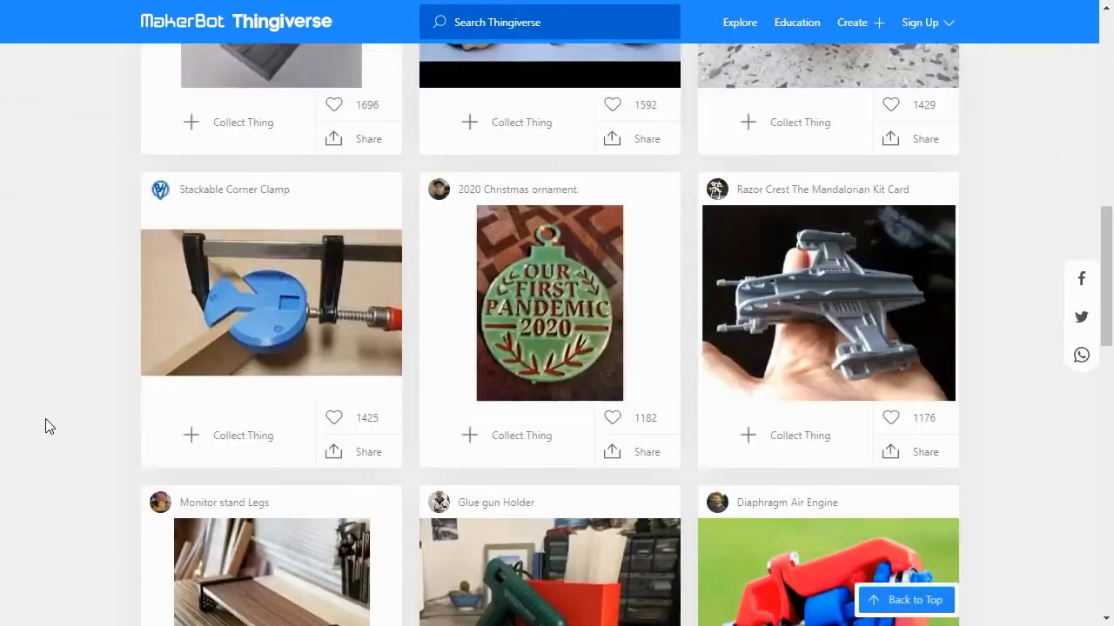
{"action": "scroll", "coordinate": [46, 427], "scroll_direction": "down", "scroll_amount": 7}
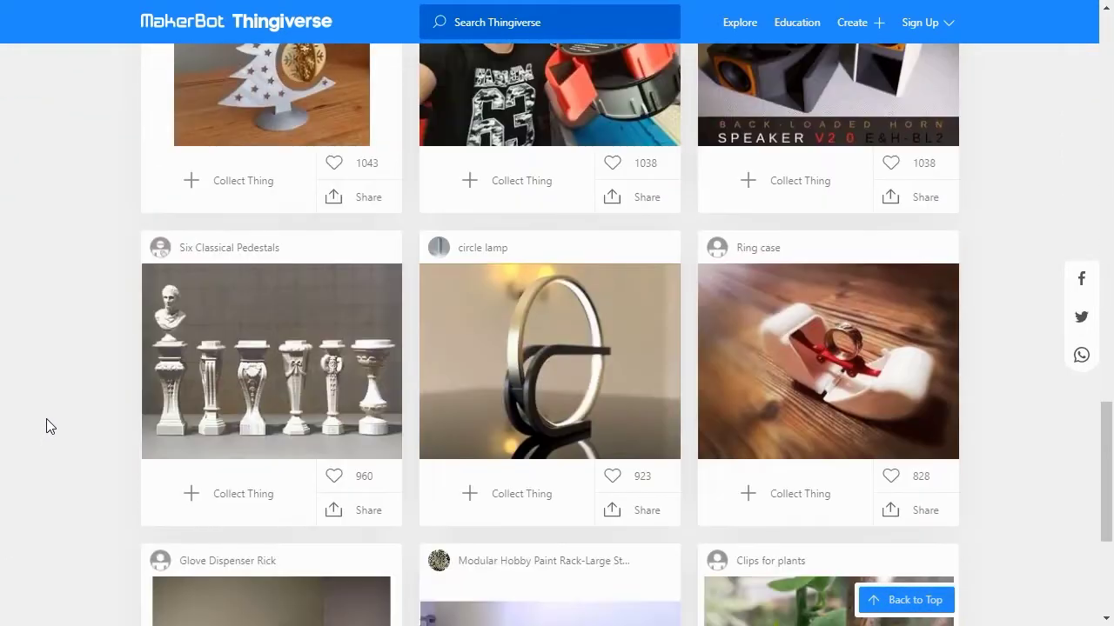
{"action": "scroll", "coordinate": [46, 426], "scroll_direction": "up", "scroll_amount": 8}
{"action": "scroll", "coordinate": [46, 426], "scroll_direction": "up", "scroll_amount": 15}
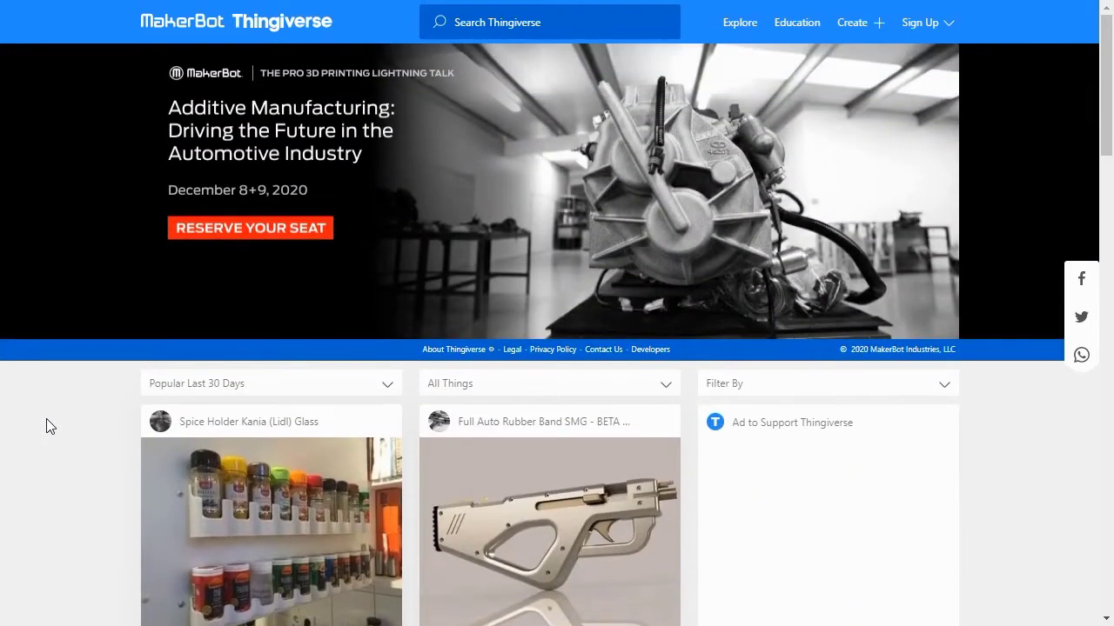
{"action": "left_click", "coordinate": [464, 10]}
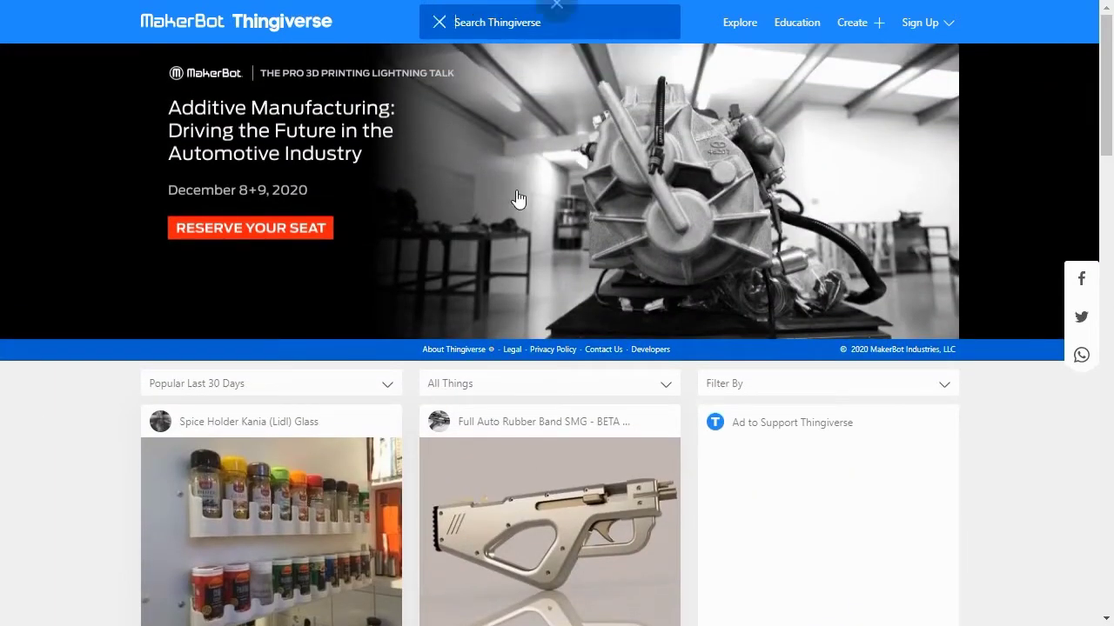
{"action": "type", "text": "lear"}
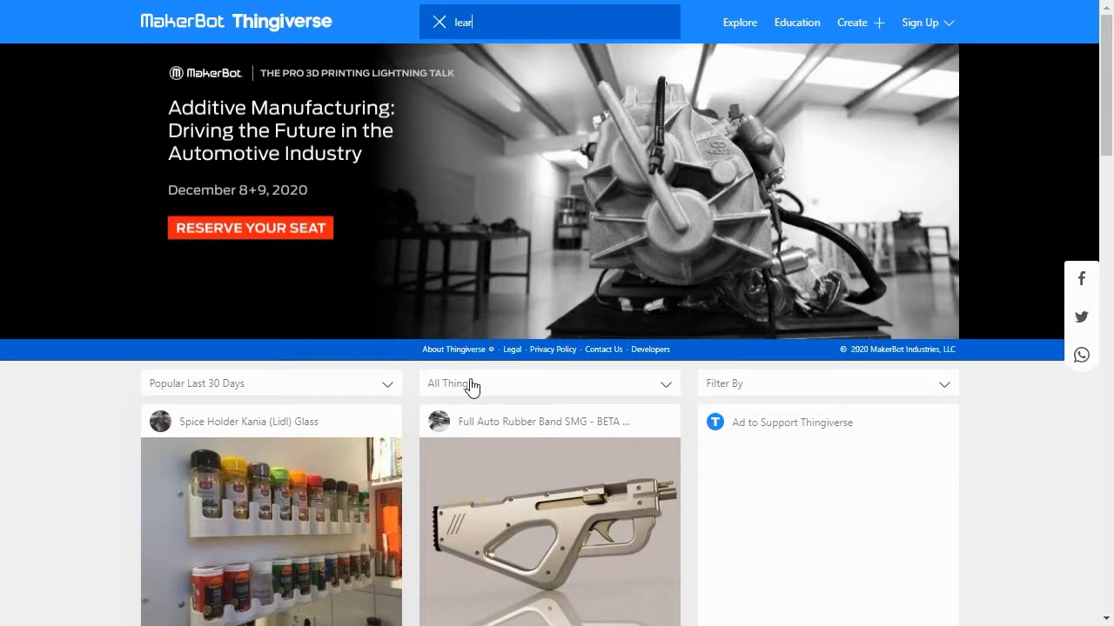
{"action": "type", "text": "ning blade"}
{"action": "key", "text": "Return"}
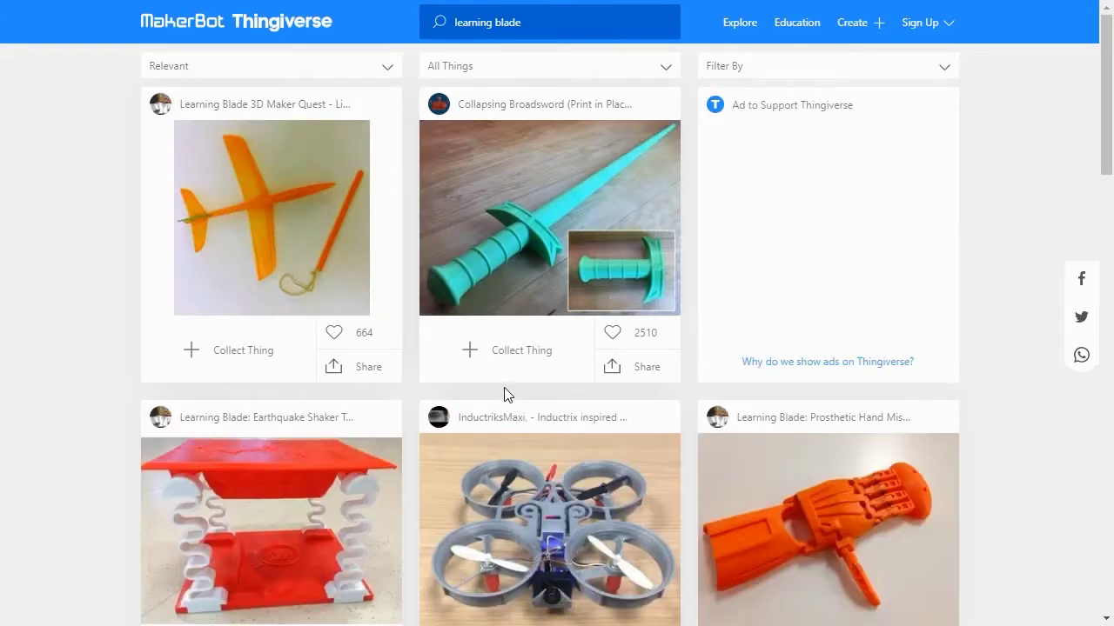
- Open the Learning Blade: Code to CAD result and browse its gallery pictures
{"action": "scroll", "coordinate": [508, 405], "scroll_direction": "down", "scroll_amount": 10}
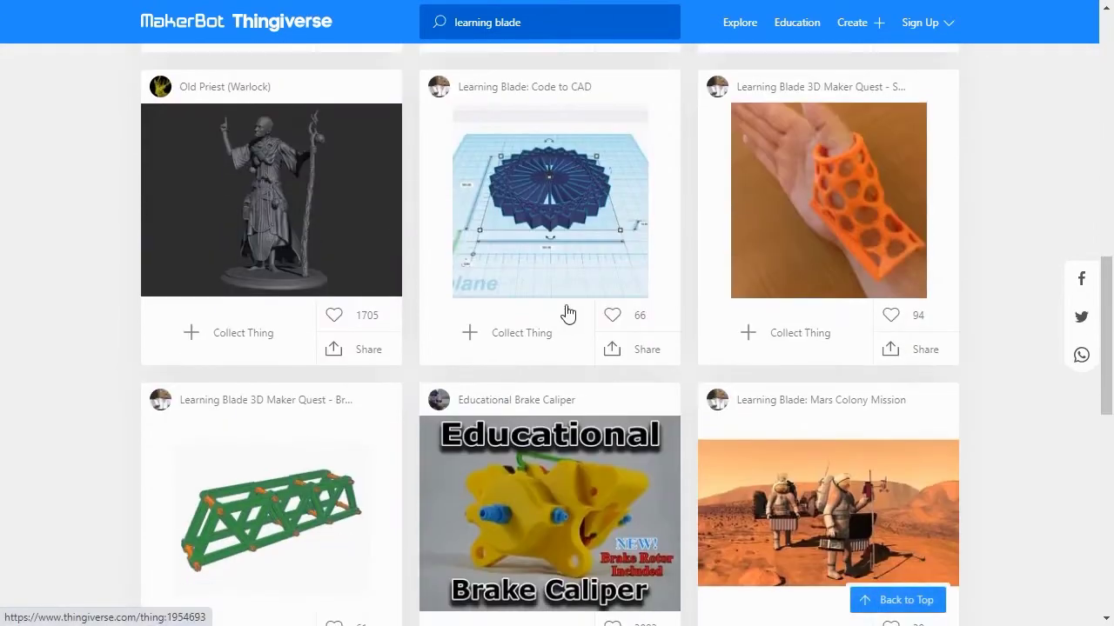
{"action": "left_click", "coordinate": [555, 189]}
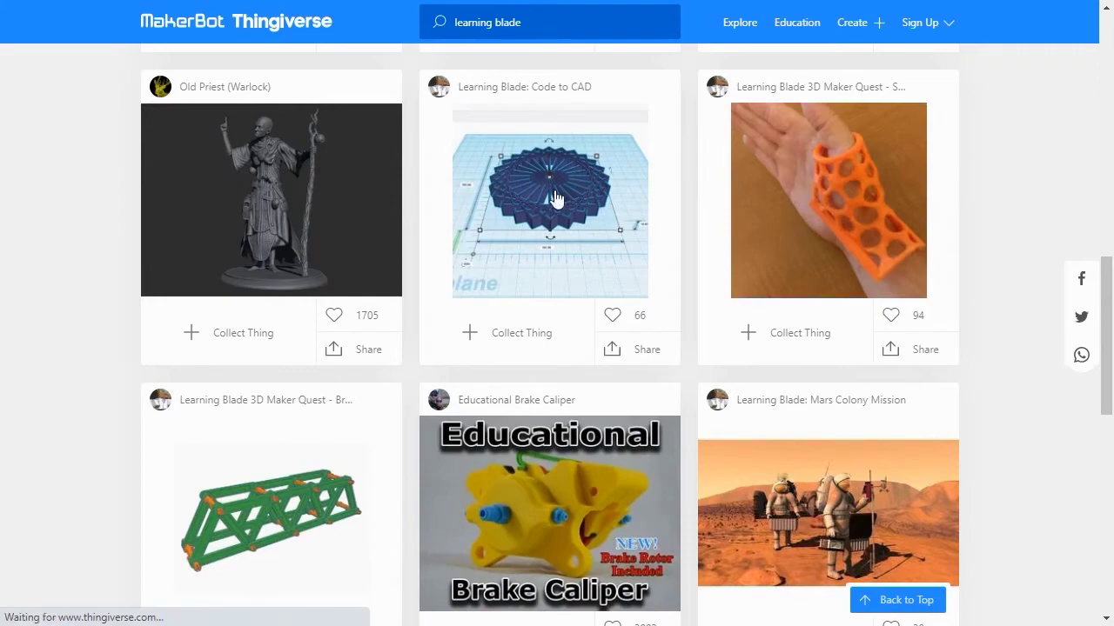
{"action": "scroll", "coordinate": [81, 263], "scroll_direction": "down", "scroll_amount": 3}
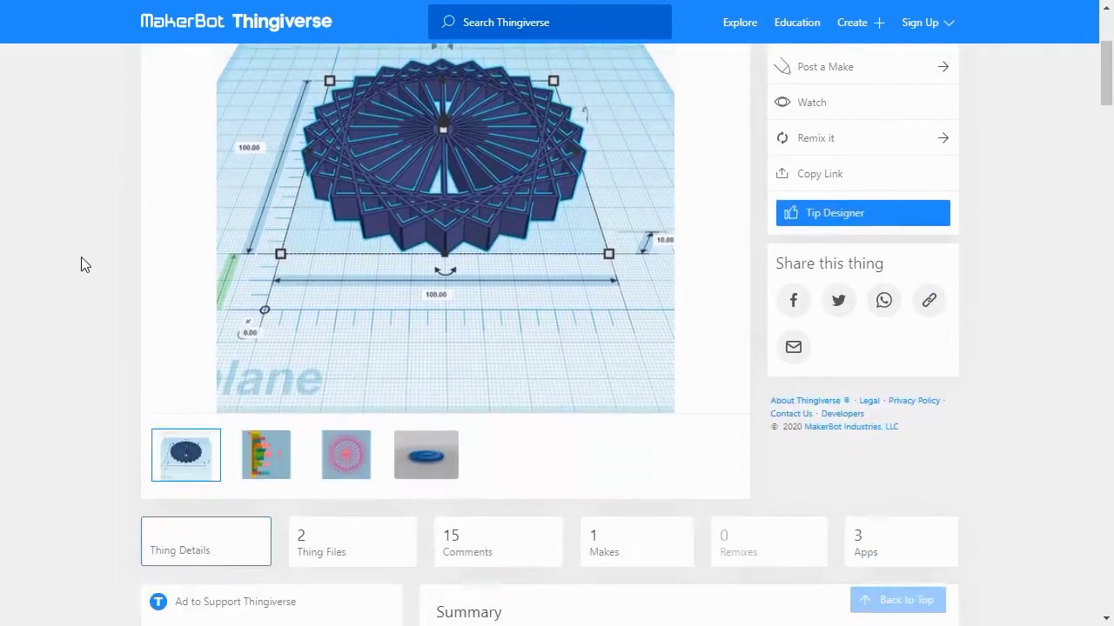
{"action": "left_click", "coordinate": [287, 453]}
{"action": "left_click", "coordinate": [348, 466]}
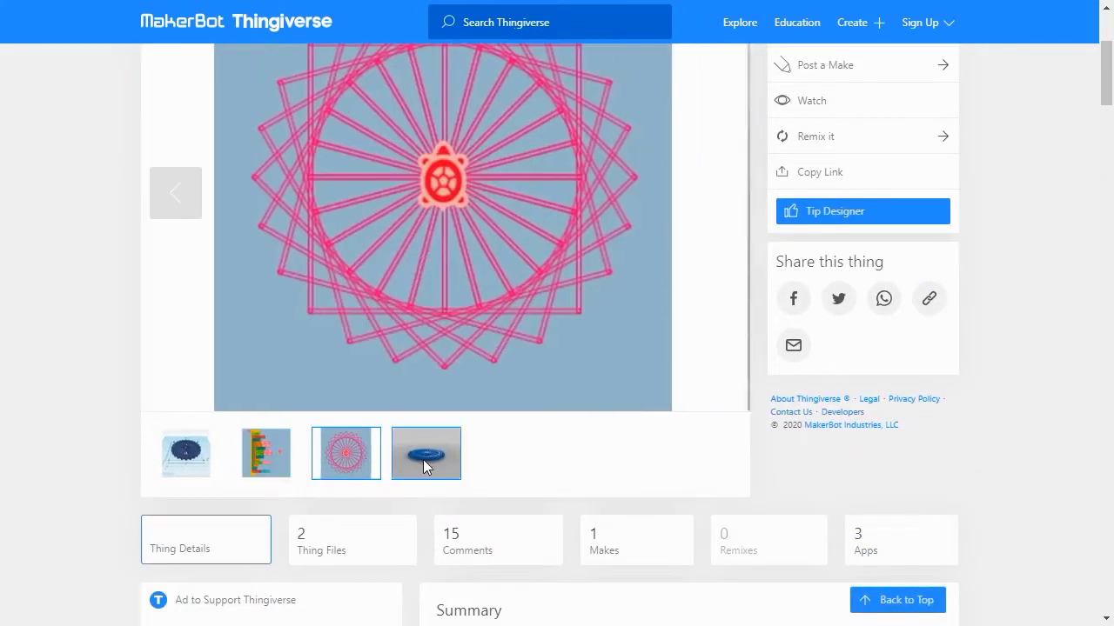
{"action": "left_click", "coordinate": [168, 461]}
- Show the design's Thing Files list with Turtle_Blocks_Sample.stl and the PDF
{"action": "scroll", "coordinate": [110, 450], "scroll_direction": "down", "scroll_amount": 2}
{"action": "scroll", "coordinate": [111, 450], "scroll_direction": "down", "scroll_amount": 3}
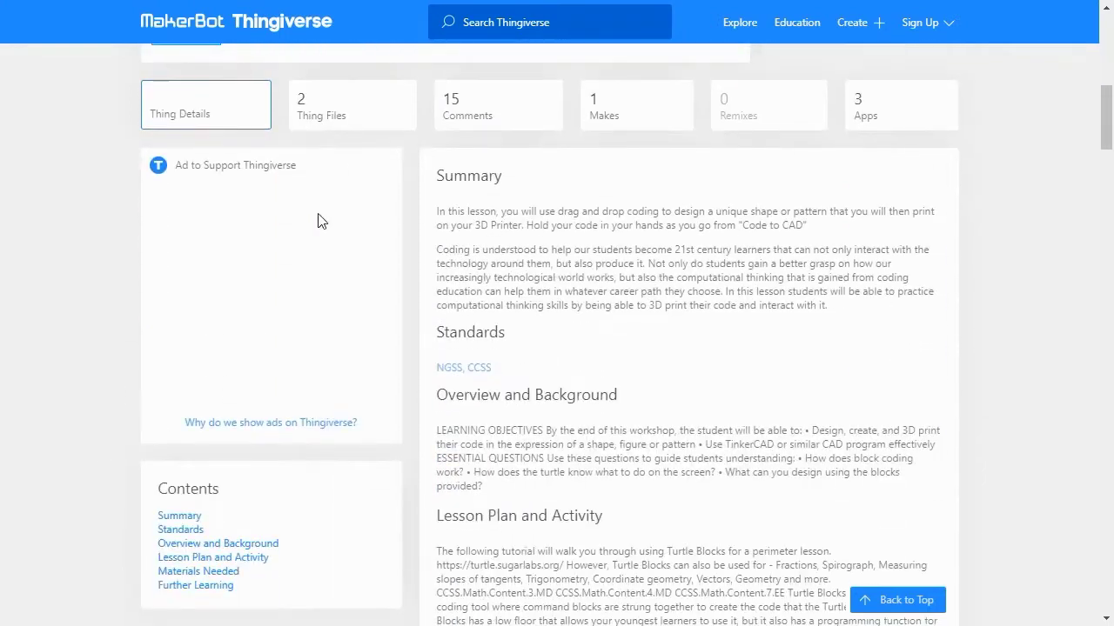
{"action": "left_click", "coordinate": [338, 113]}
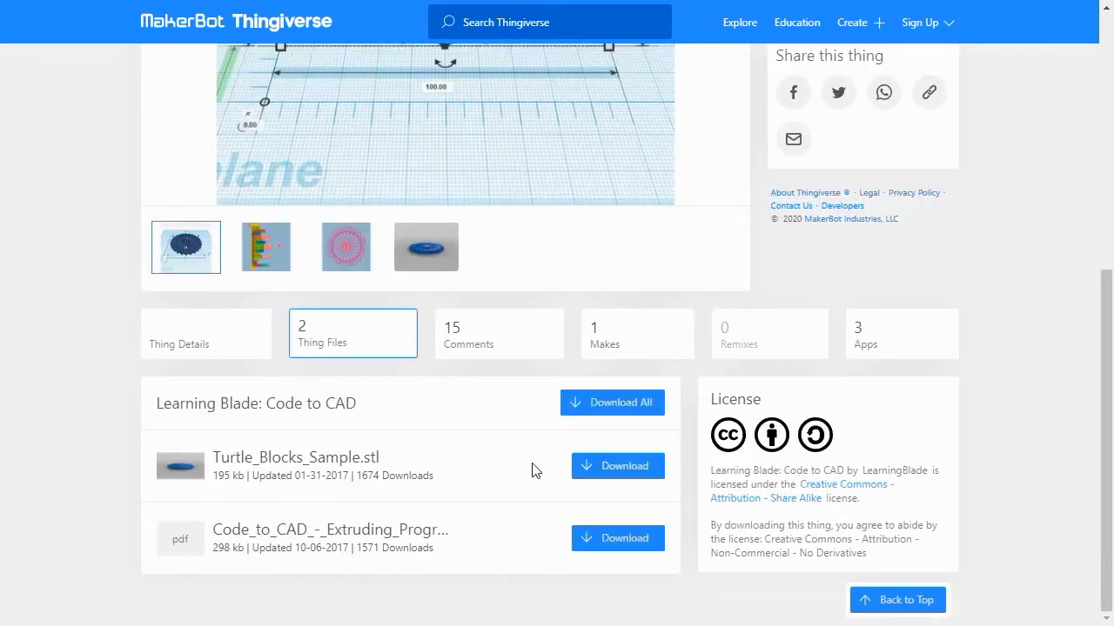
- Download all Code to CAD files as a zip and show it in its folder
{"action": "left_click", "coordinate": [624, 406]}
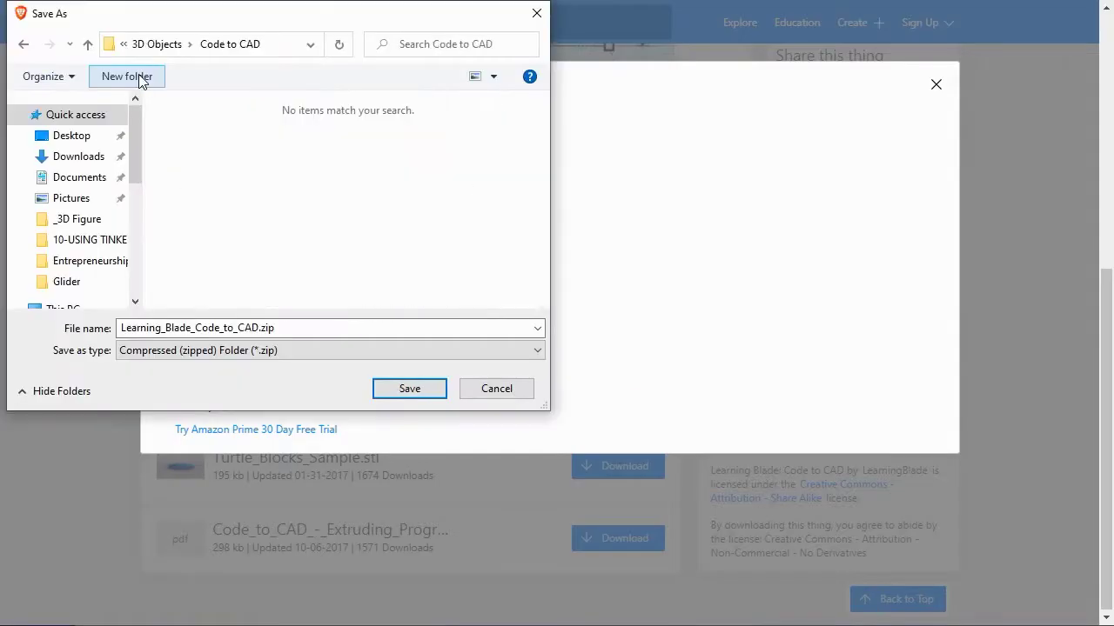
{"action": "left_click", "coordinate": [412, 391]}
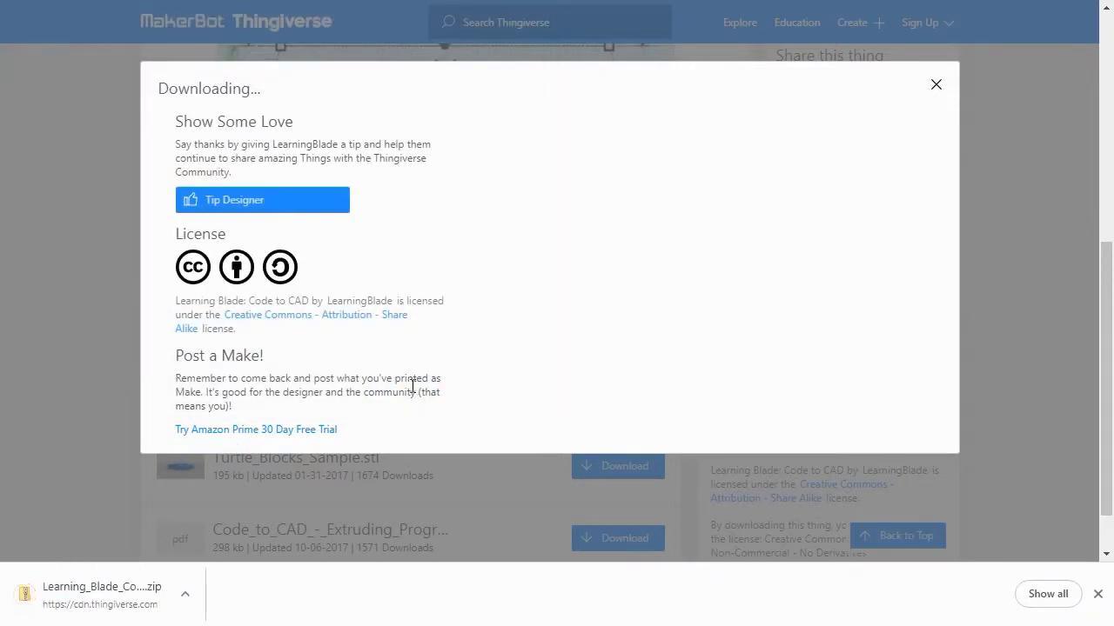
{"action": "left_click", "coordinate": [186, 596]}
{"action": "left_click", "coordinate": [255, 533]}
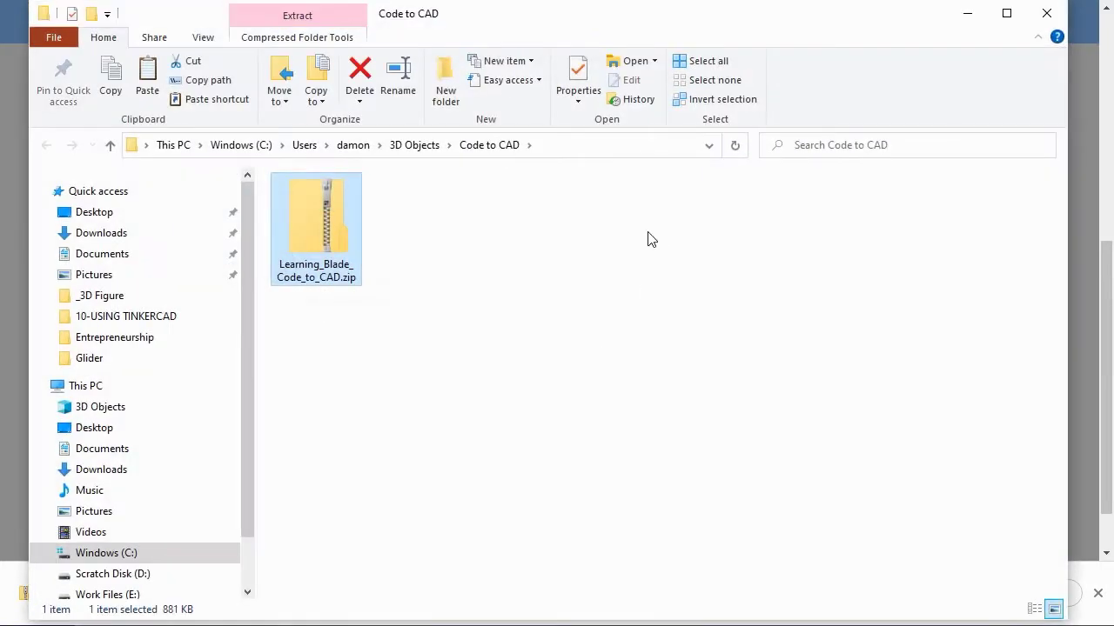
- Extract the zip into Learning_Blade_Code_to_CAD and select the lesson PDF in the files folder
{"action": "right_click", "coordinate": [322, 235]}
{"action": "left_click", "coordinate": [376, 295]}
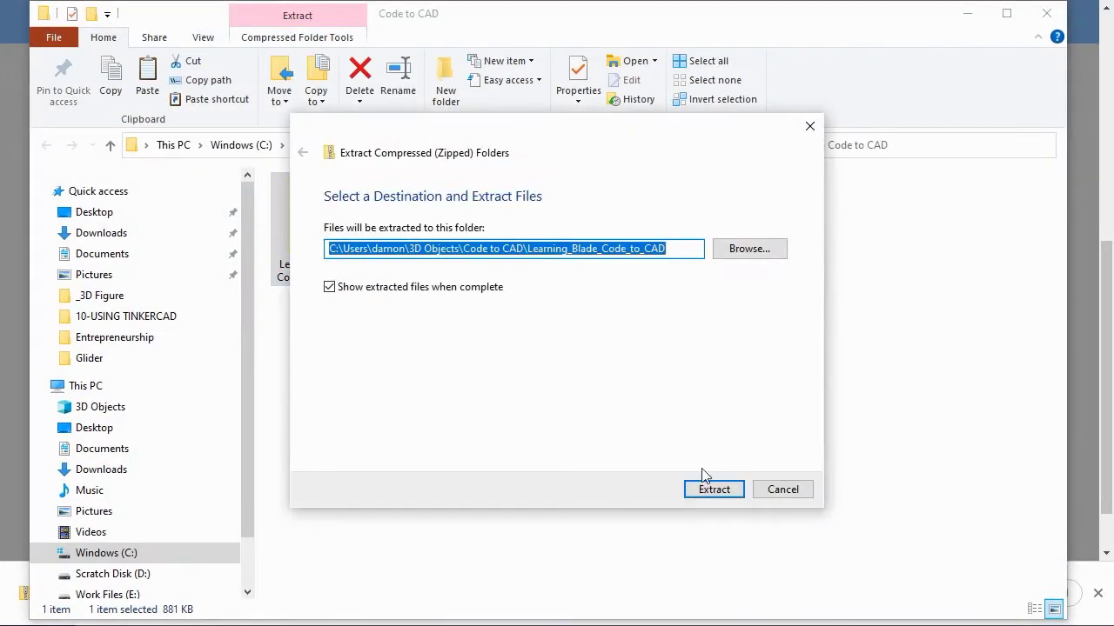
{"action": "left_click", "coordinate": [712, 488]}
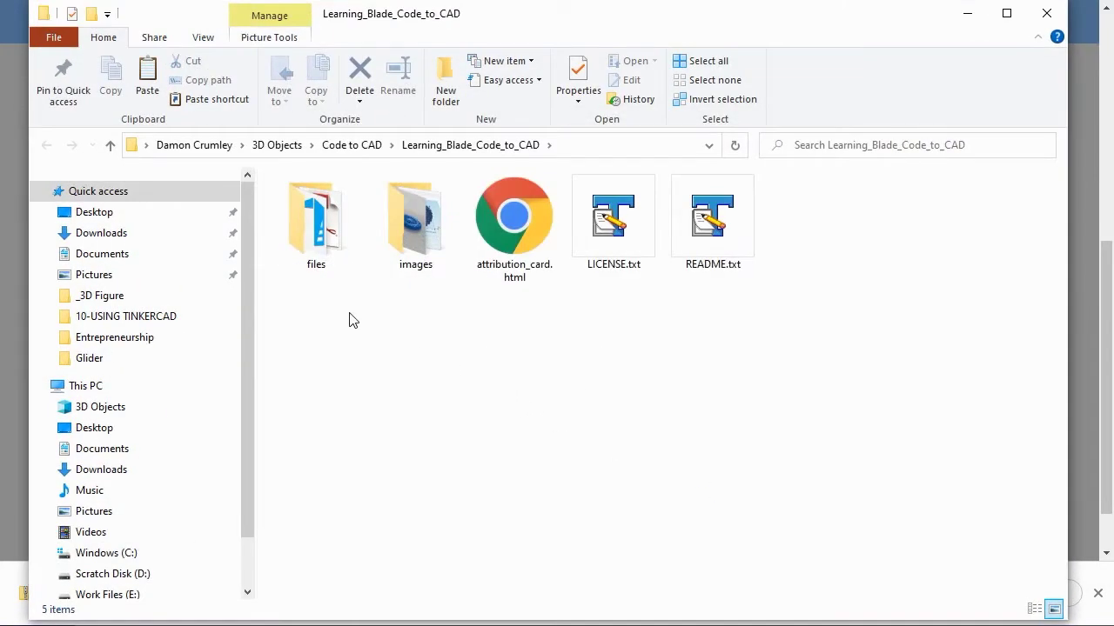
{"action": "double_click", "coordinate": [328, 233]}
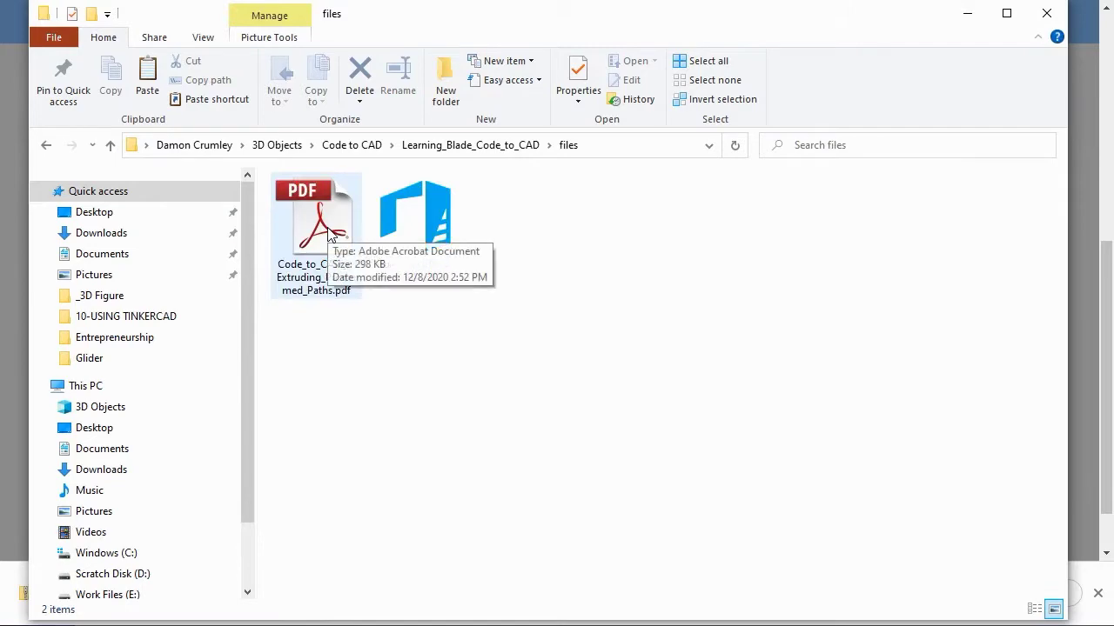
{"action": "left_click", "coordinate": [328, 233]}
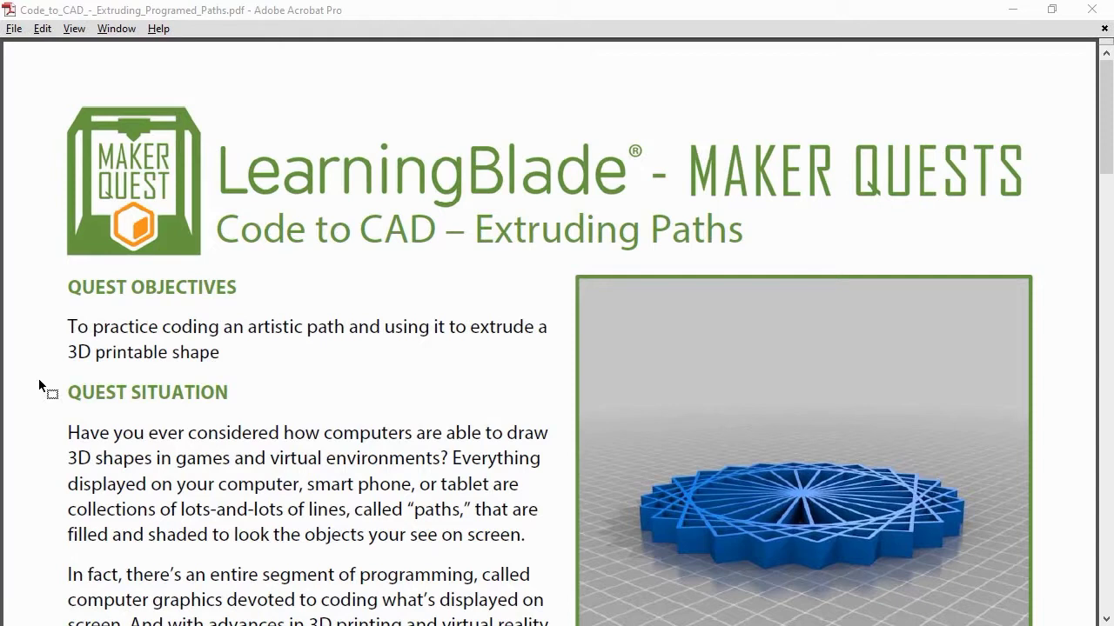
- Scroll to Quest Procedure and select the turtle.sugarlabs.org address in the lesson PDF
{"action": "scroll", "coordinate": [38, 378], "scroll_direction": "down", "scroll_amount": 10}
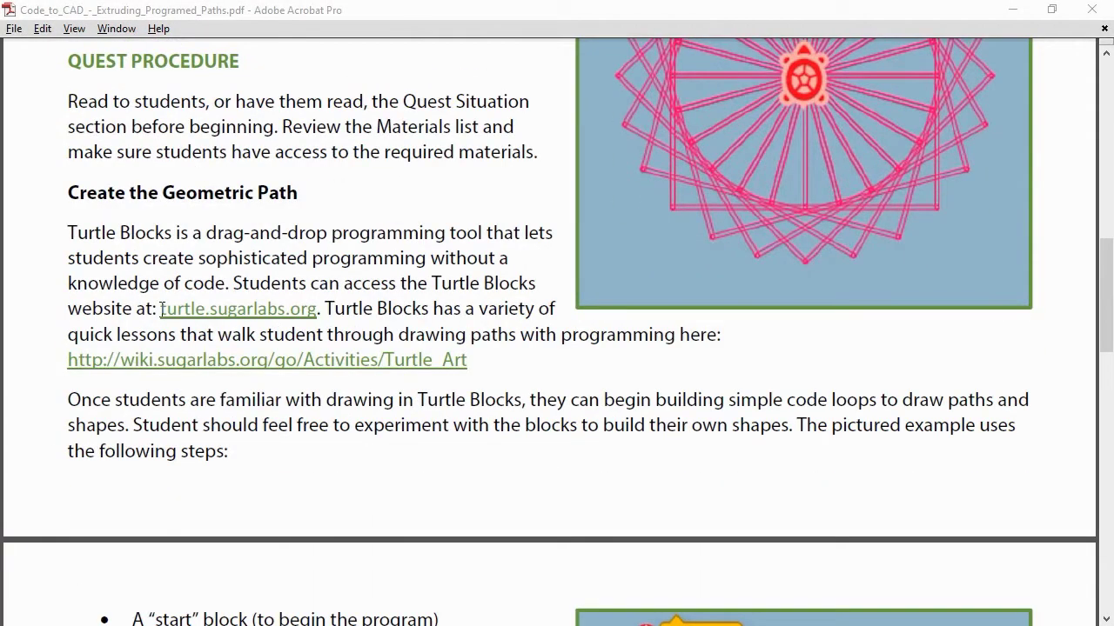
{"action": "left_click_drag", "start_coordinate": [160, 308], "coordinate": [318, 311]}
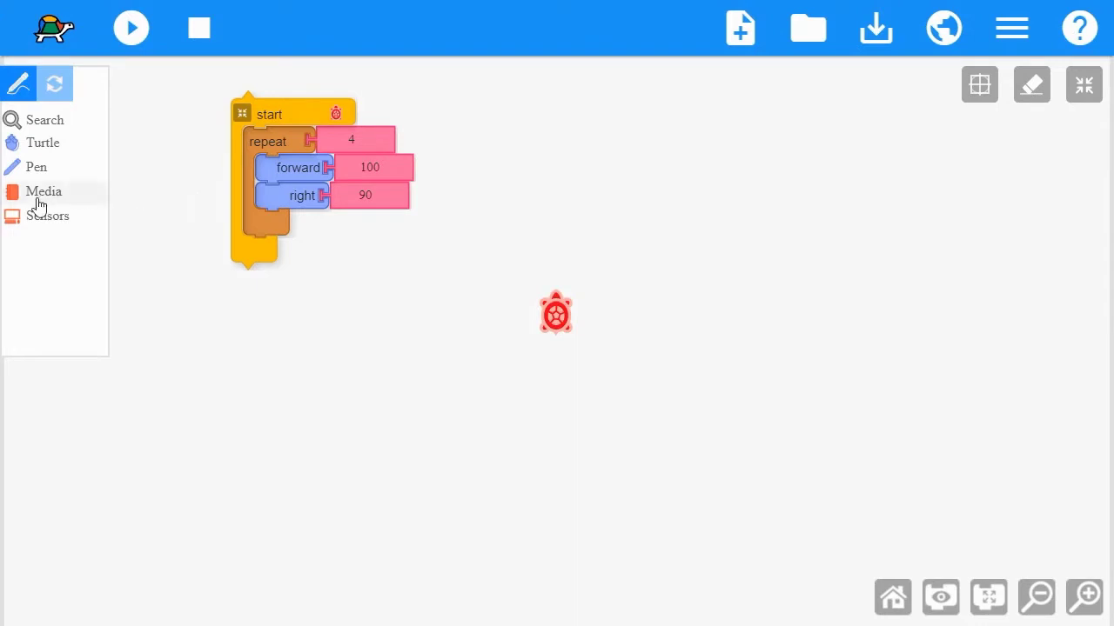
- Search for the clear block and attach it to the top of the start stack
{"action": "left_click", "coordinate": [54, 84]}
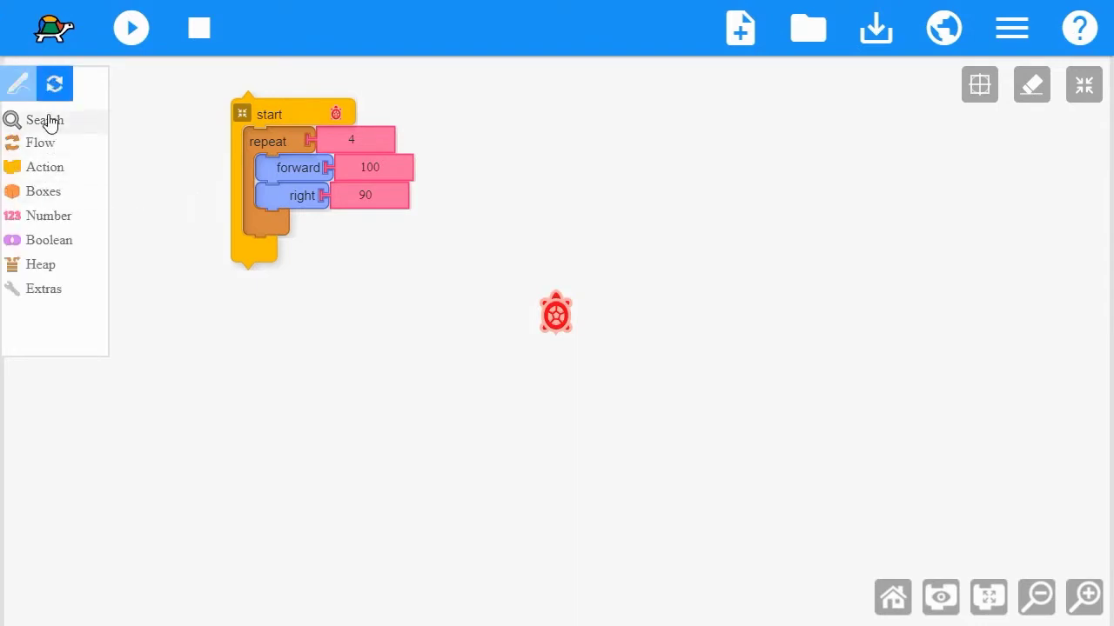
{"action": "left_click", "coordinate": [45, 167]}
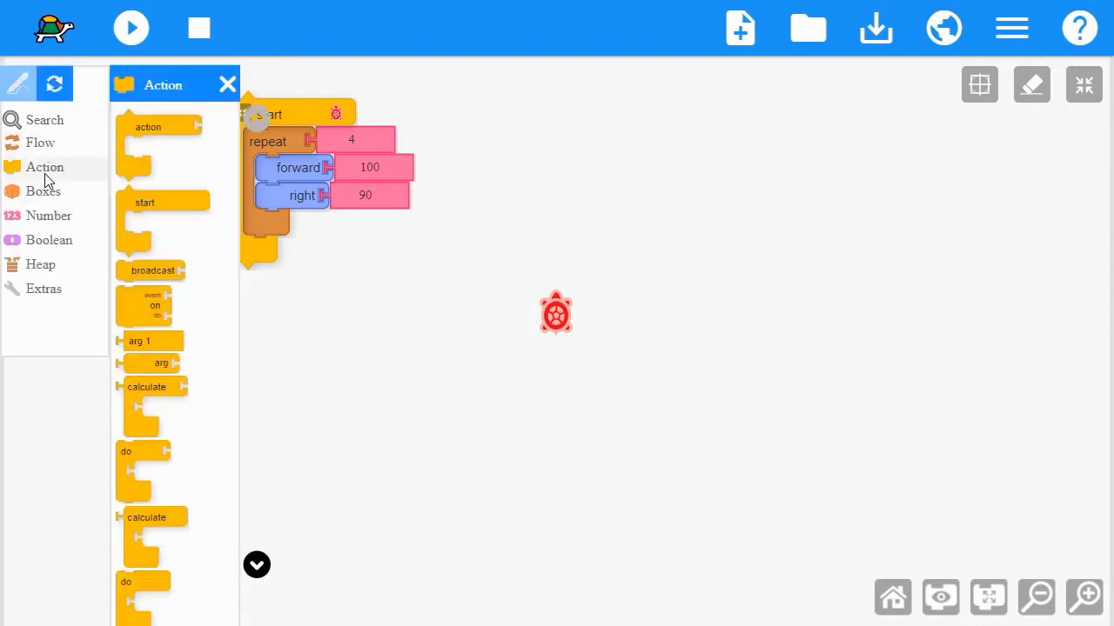
{"action": "left_click", "coordinate": [43, 120]}
{"action": "type", "text": "cle"}
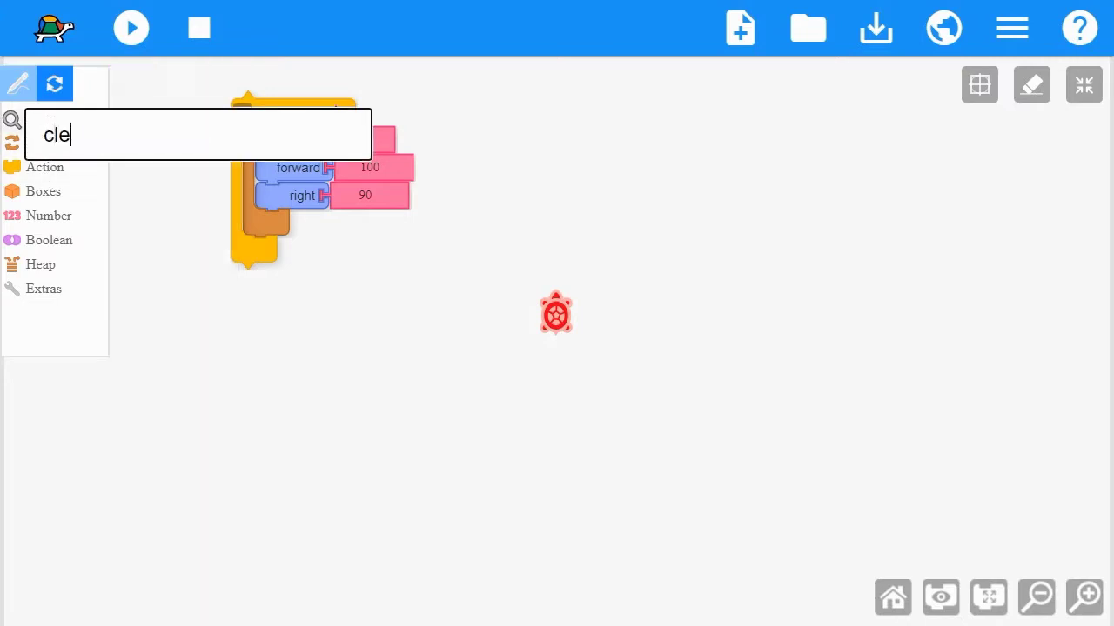
{"action": "type", "text": "ar"}
{"action": "key", "text": "Return"}
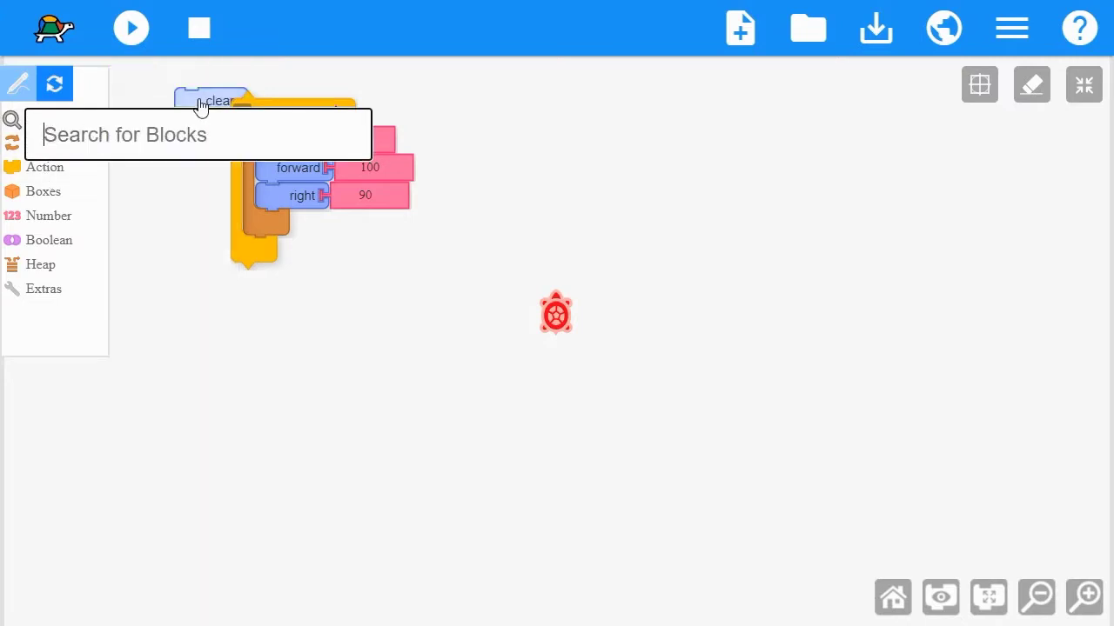
{"action": "left_click_drag", "start_coordinate": [200, 104], "coordinate": [292, 131]}
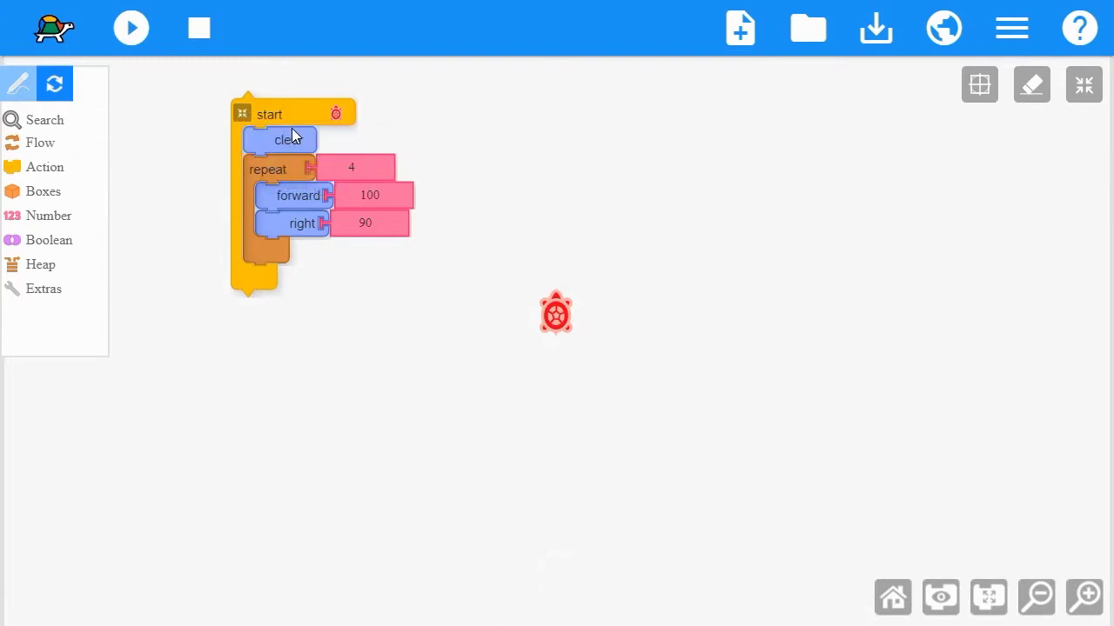
- Add a no background block directly under clear
{"action": "left_click", "coordinate": [39, 119]}
{"action": "type", "text": "no background"}
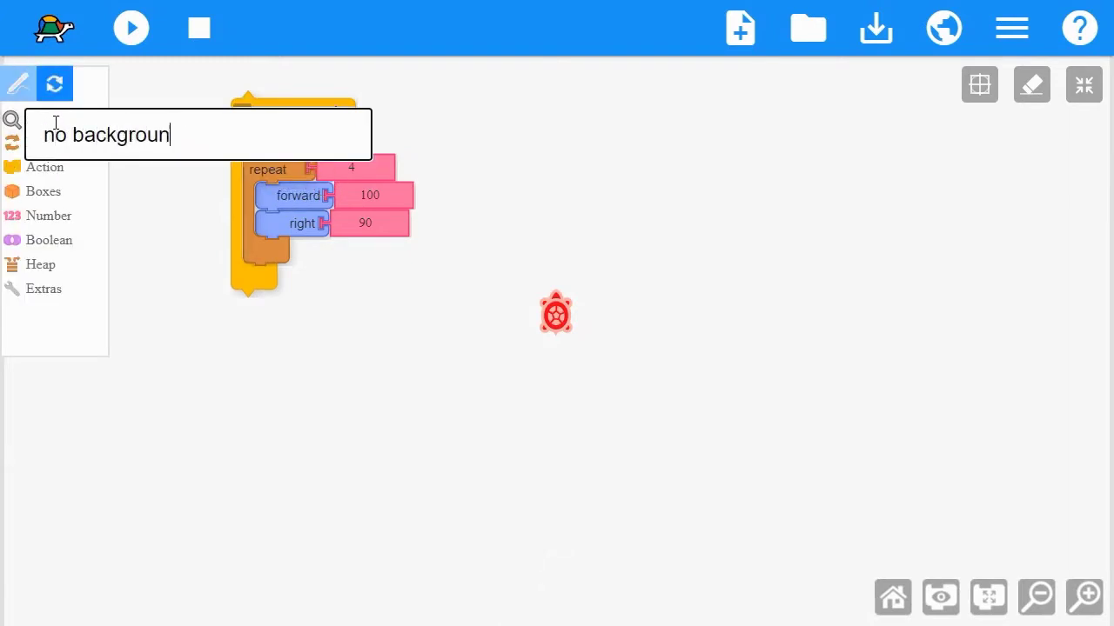
{"action": "key", "text": "Return"}
{"action": "left_click_drag", "start_coordinate": [206, 104], "coordinate": [271, 181]}
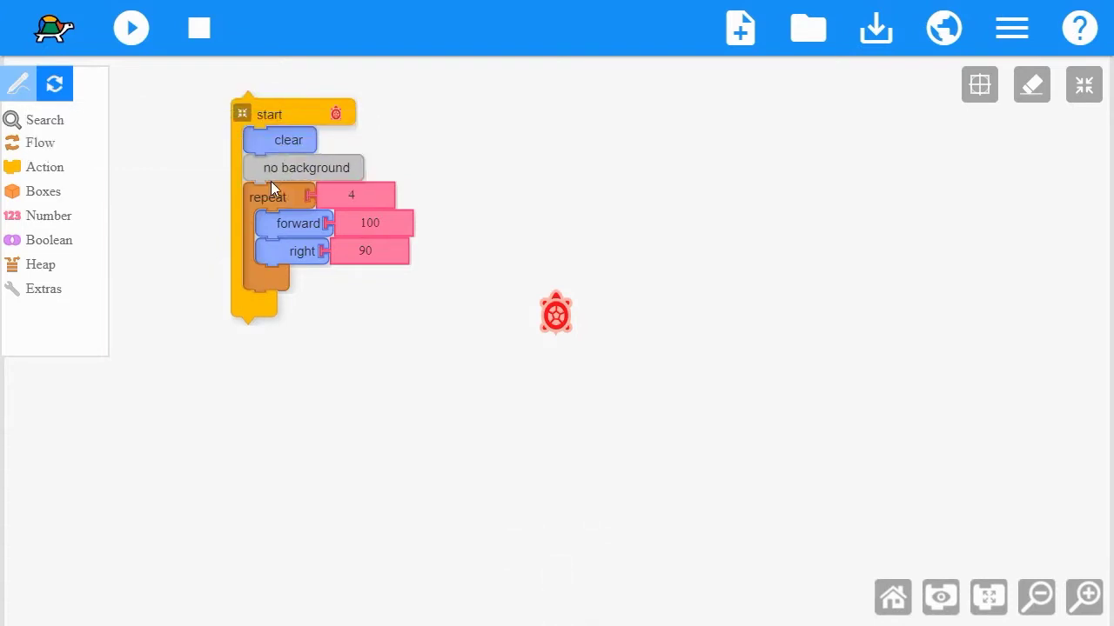
- Wrap the square loop inside a Pen hollow line block
{"action": "left_click", "coordinate": [19, 83]}
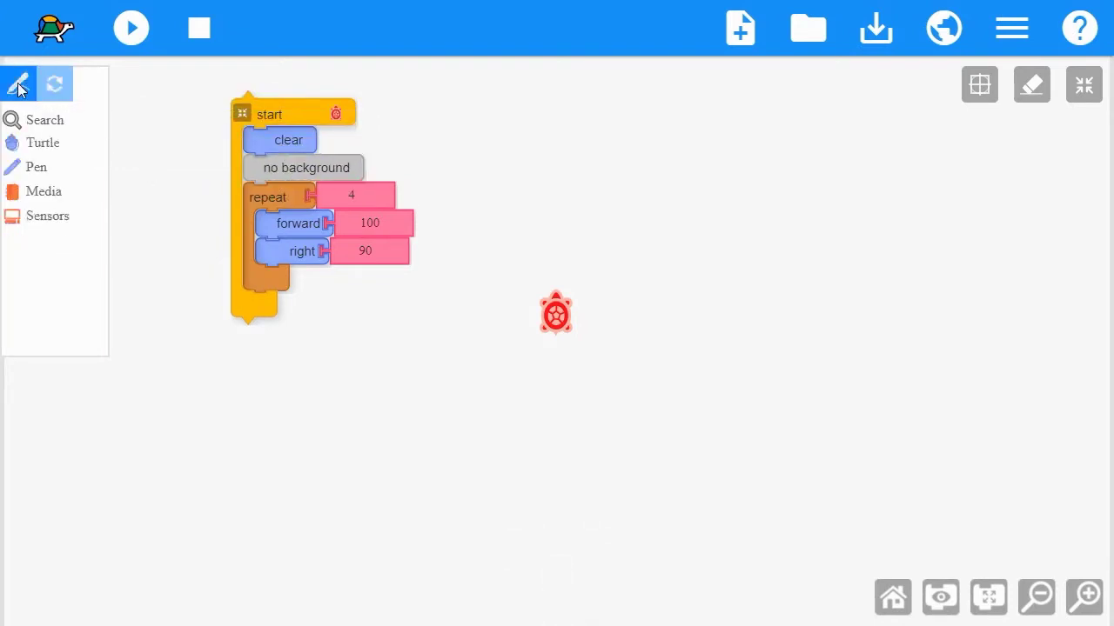
{"action": "left_click", "coordinate": [42, 142]}
{"action": "left_click", "coordinate": [40, 168]}
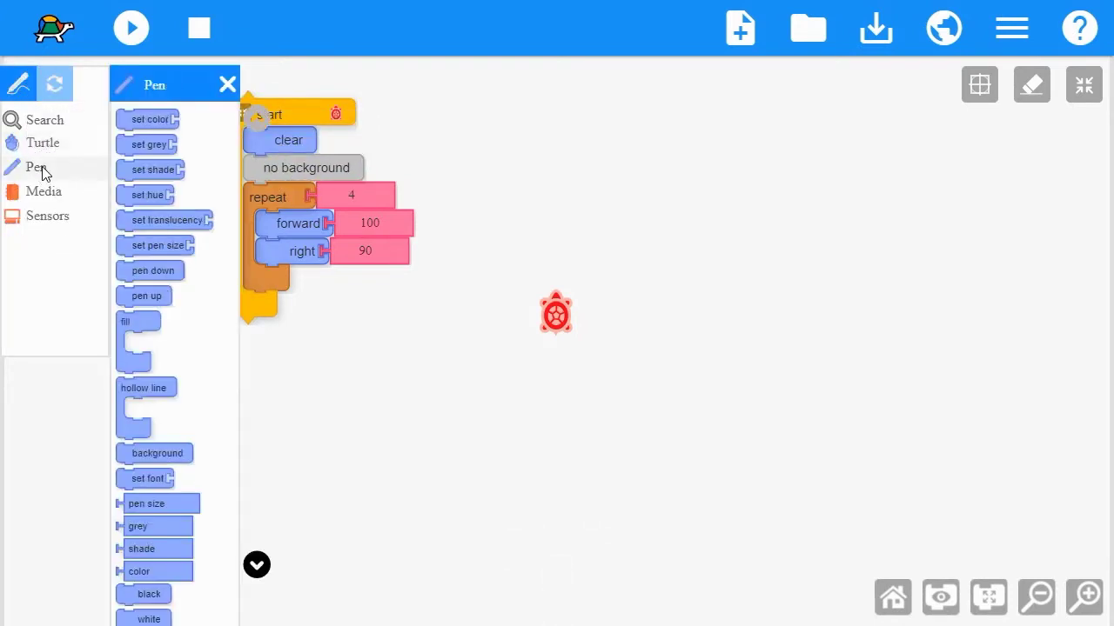
{"action": "left_click_drag", "start_coordinate": [146, 390], "coordinate": [287, 201]}
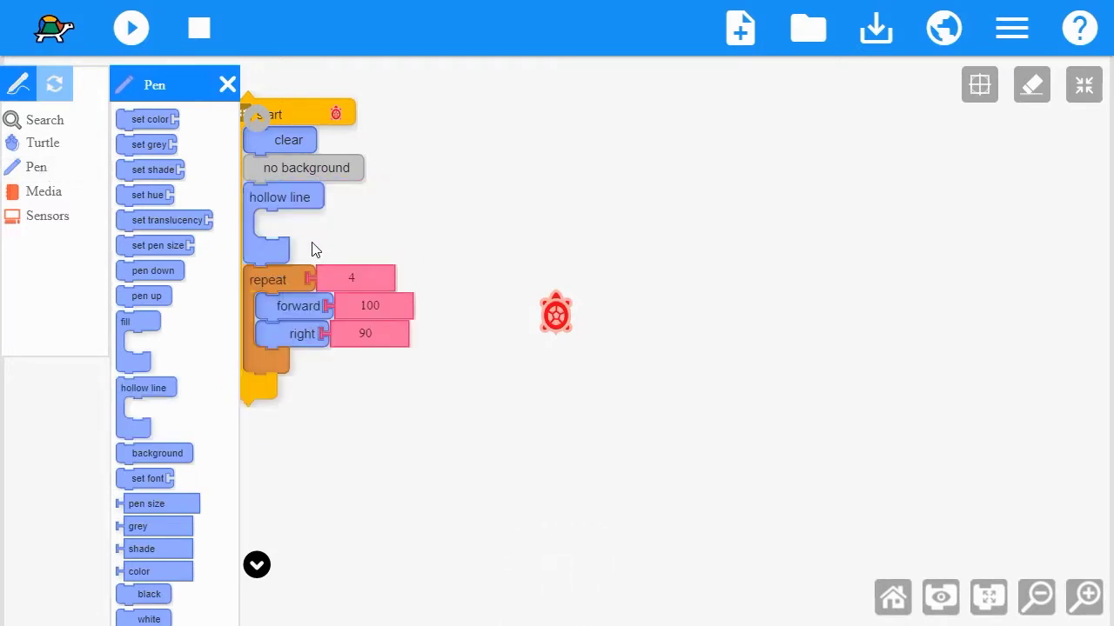
{"action": "left_click_drag", "start_coordinate": [263, 278], "coordinate": [280, 225]}
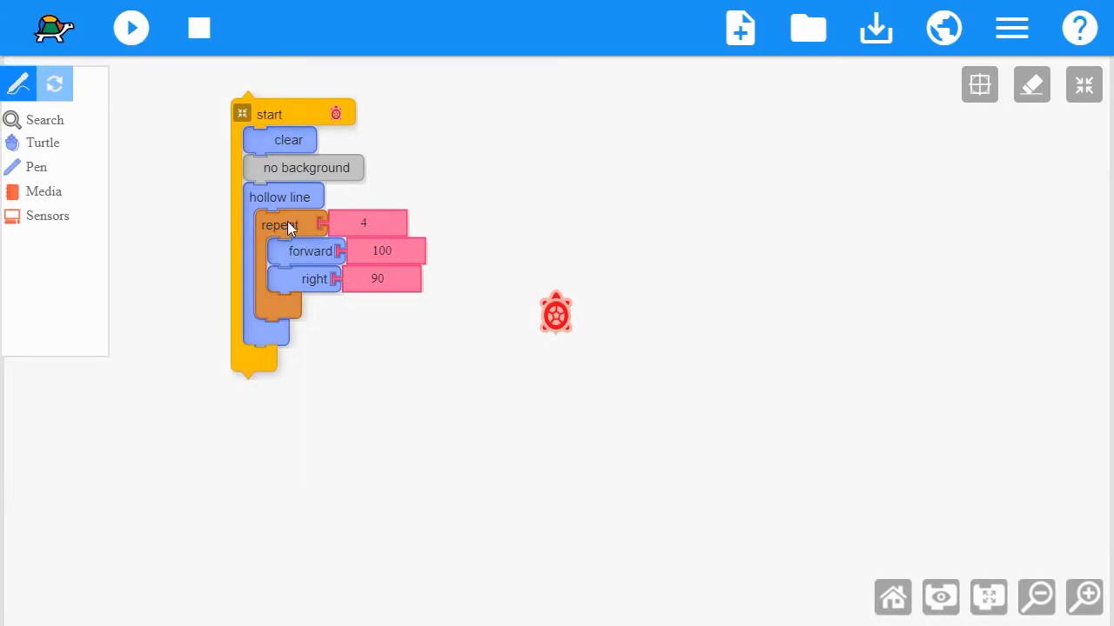
- Nest it in a Flow repeat 24 loop with right 15 and run the rosette
{"action": "left_click", "coordinate": [54, 87]}
{"action": "left_click", "coordinate": [40, 142]}
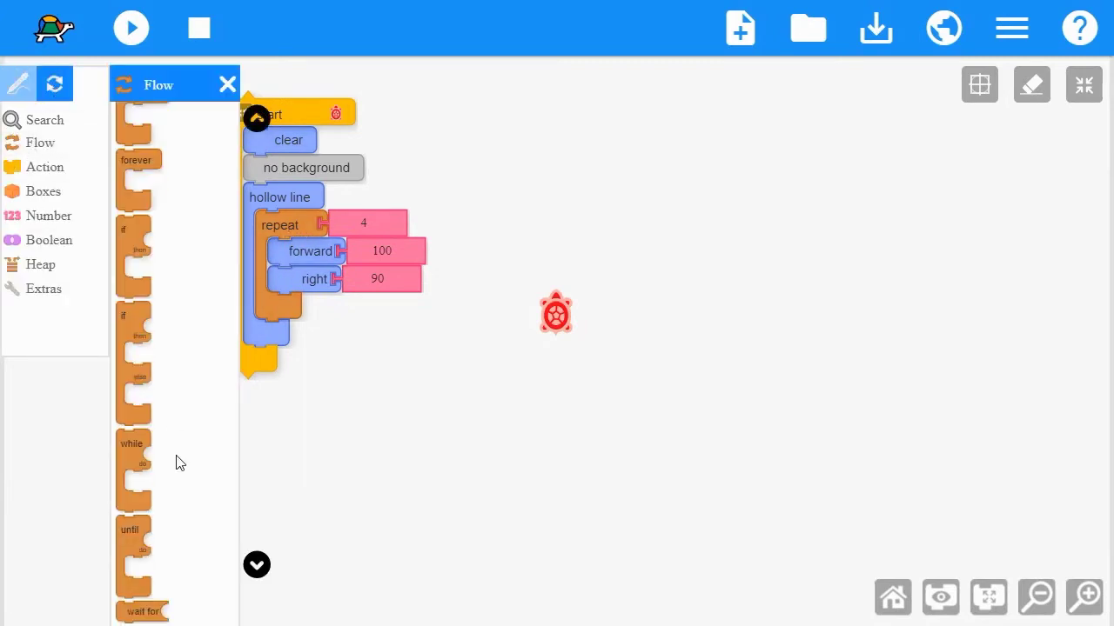
{"action": "scroll", "coordinate": [177, 459], "scroll_direction": "down", "scroll_amount": 4}
{"action": "scroll", "coordinate": [180, 453], "scroll_direction": "up", "scroll_amount": 1}
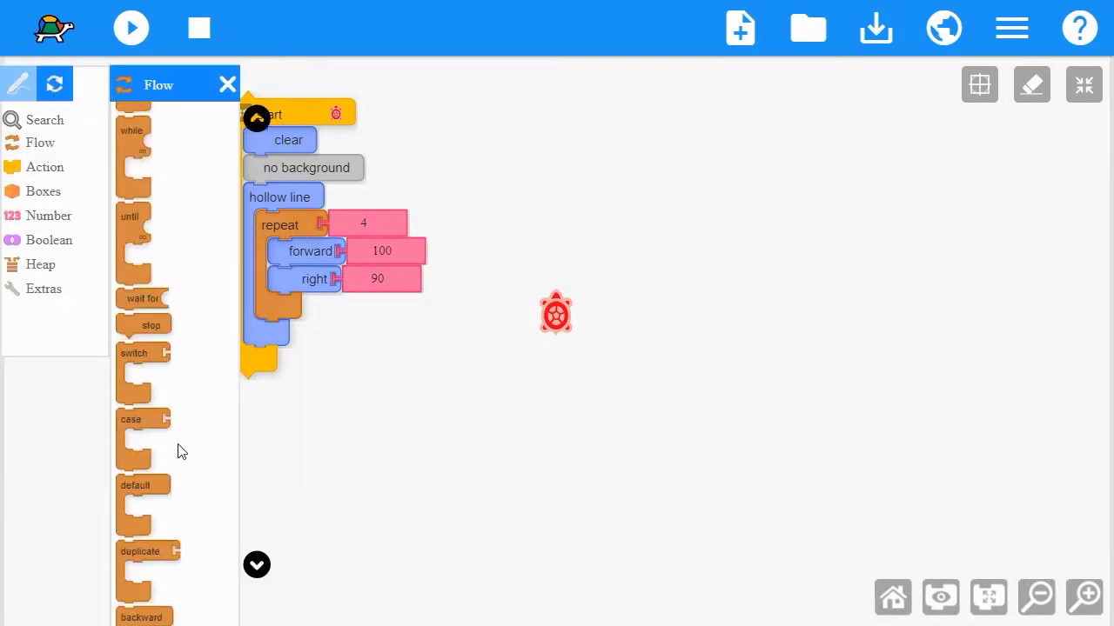
{"action": "scroll", "coordinate": [180, 451], "scroll_direction": "up", "scroll_amount": 5}
{"action": "left_click_drag", "start_coordinate": [141, 120], "coordinate": [283, 244]}
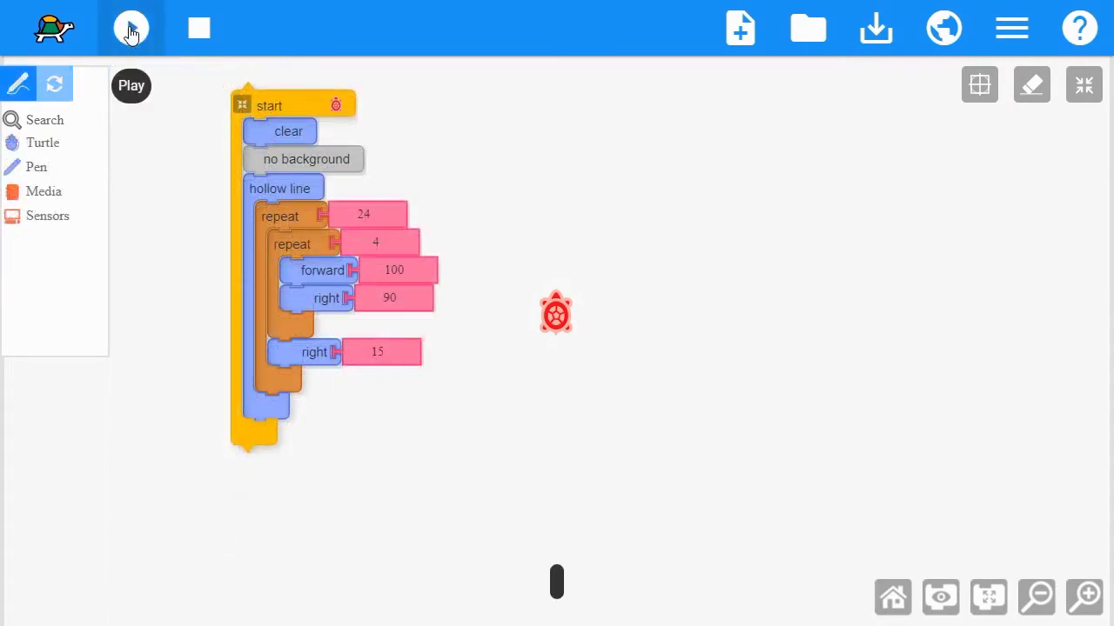
{"action": "left_click", "coordinate": [129, 32]}
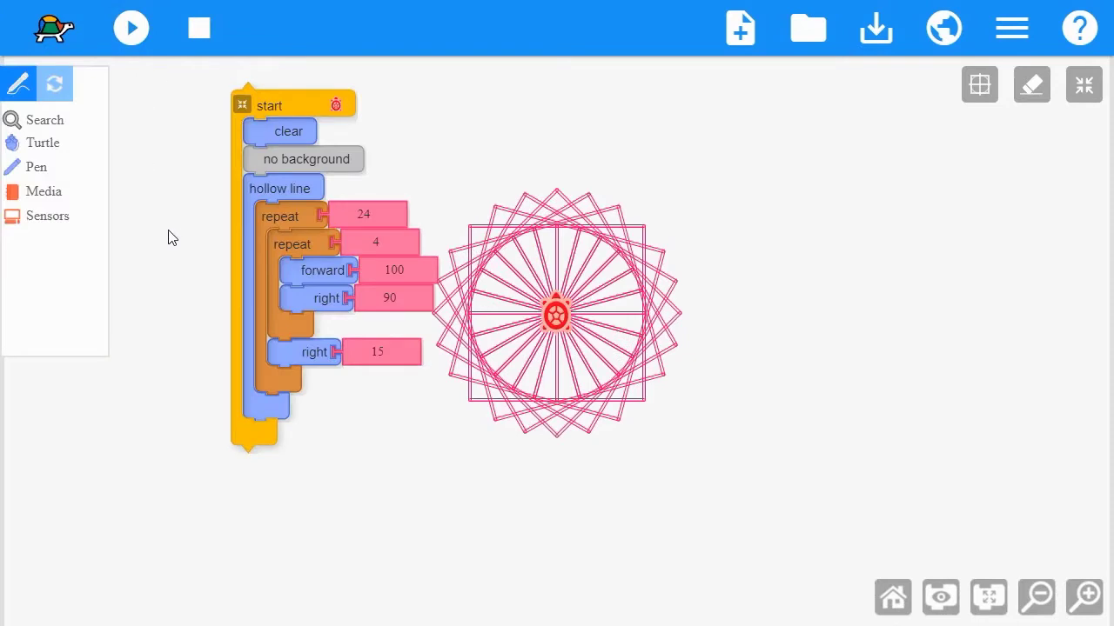
- Attach a save svg block at the end of the program
{"action": "left_click", "coordinate": [44, 120]}
{"action": "type", "text": "save"}
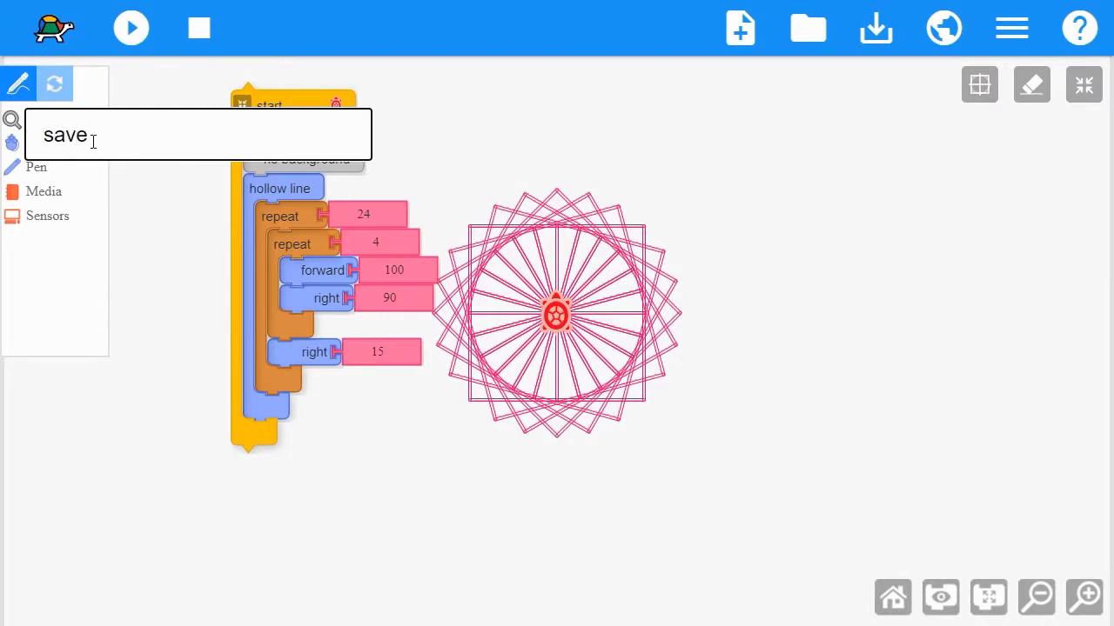
{"action": "type", "text": " svg"}
{"action": "key", "text": "Return"}
{"action": "left_click_drag", "start_coordinate": [183, 391], "coordinate": [308, 490]}
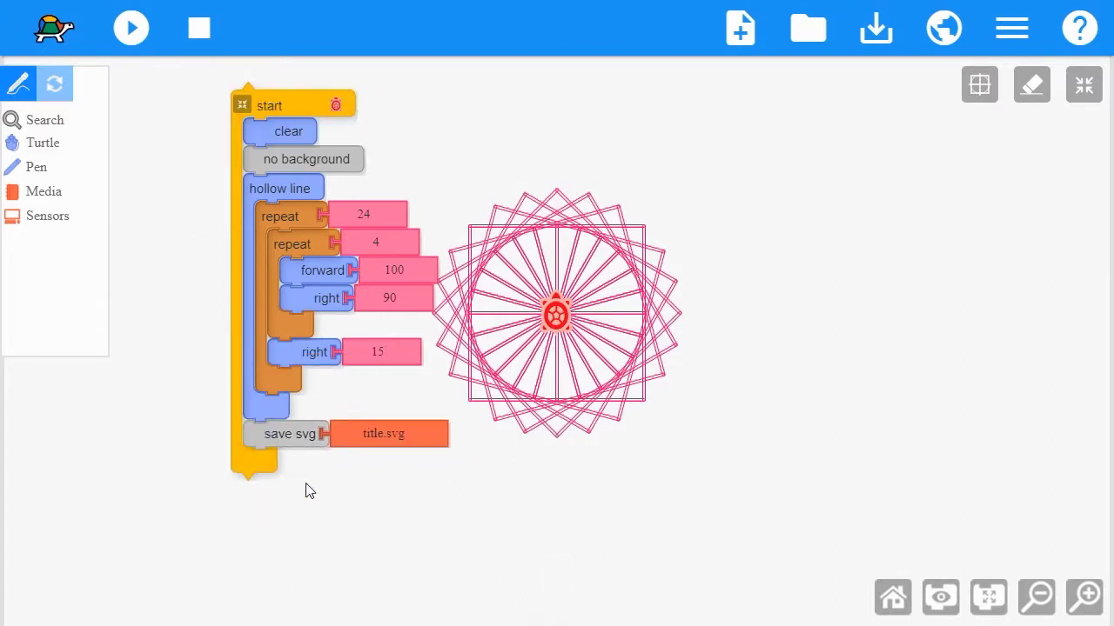
- Rename the export to turtle.svg, run the program, and save it in the Code to CAD folder
{"action": "left_click", "coordinate": [373, 442]}
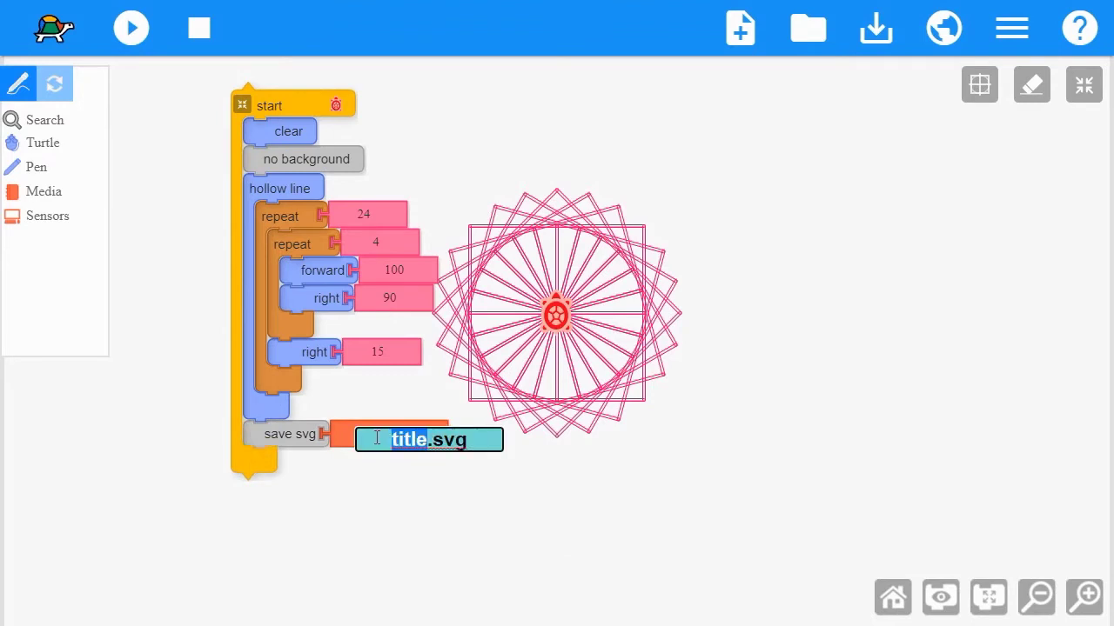
{"action": "type", "text": "turtle"}
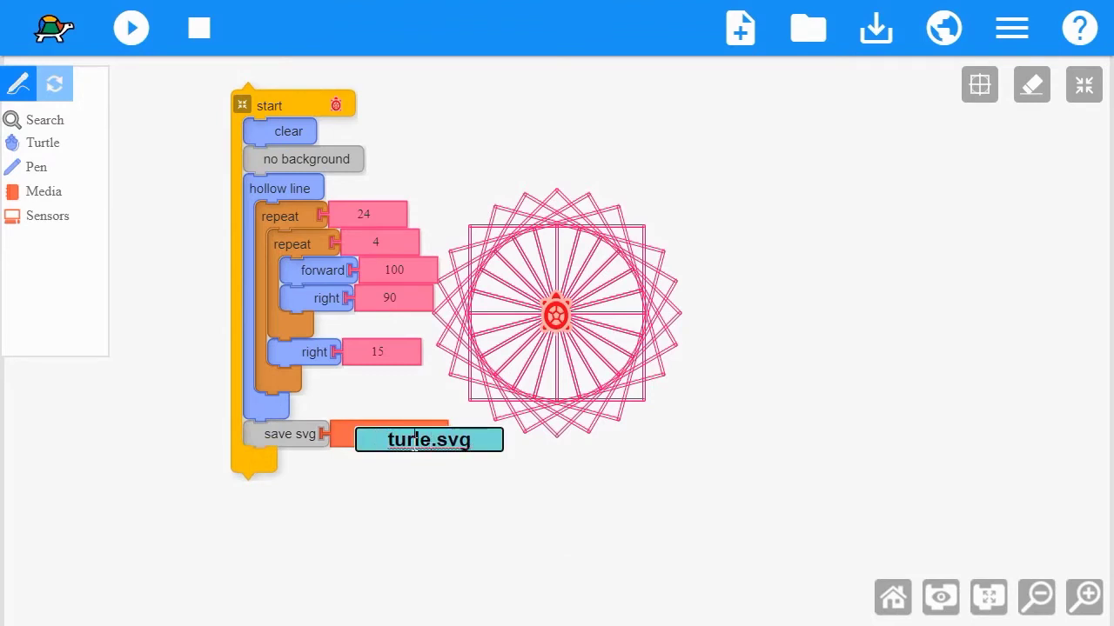
{"action": "left_click", "coordinate": [409, 557]}
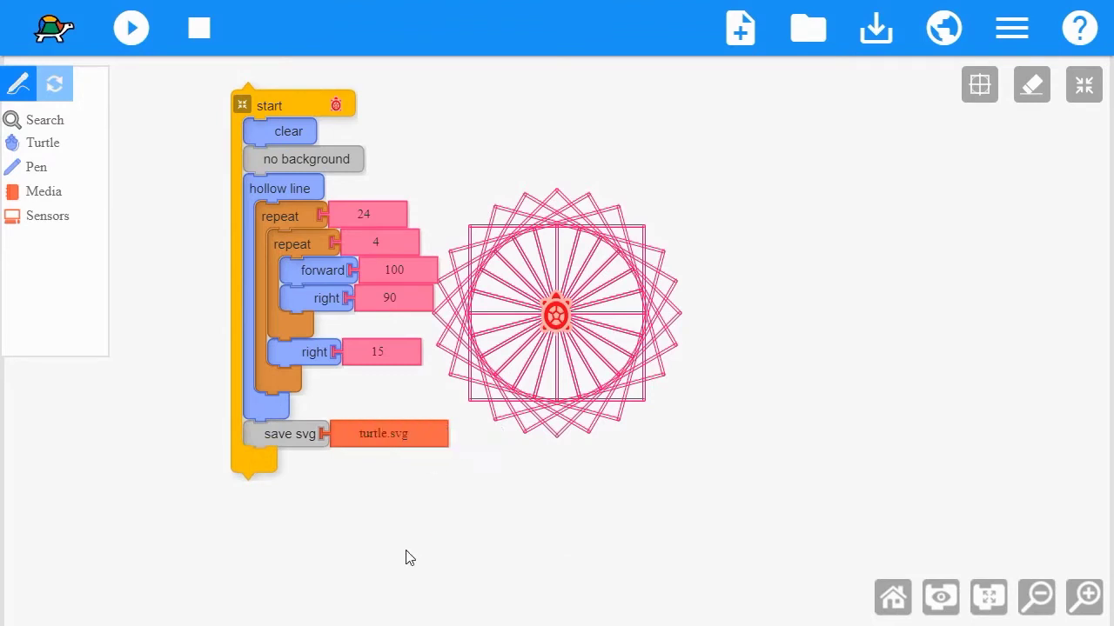
{"action": "left_click", "coordinate": [133, 29]}
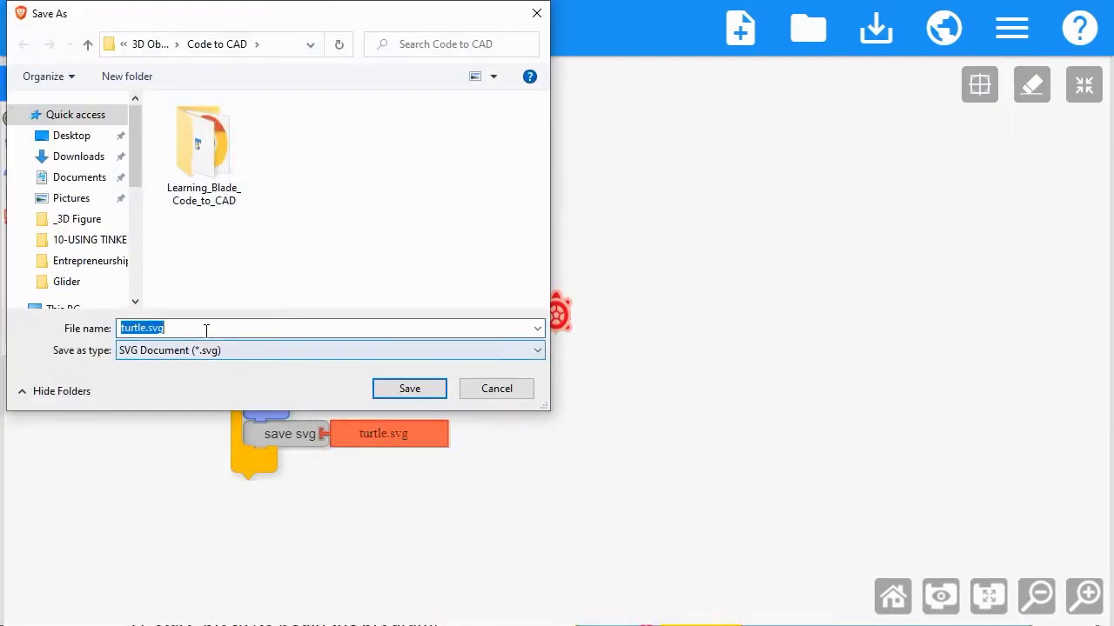
{"action": "left_click", "coordinate": [423, 390]}
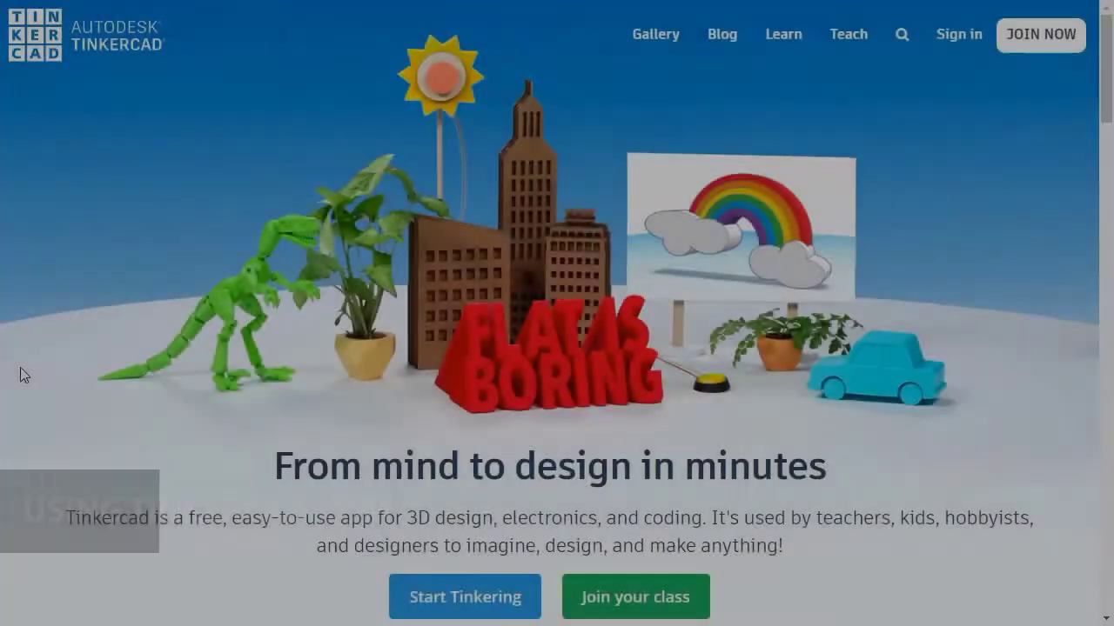
- Scroll through the Tinkercad homepage to reach the 3D Design option
{"action": "scroll", "coordinate": [68, 306], "scroll_direction": "down", "scroll_amount": 15}
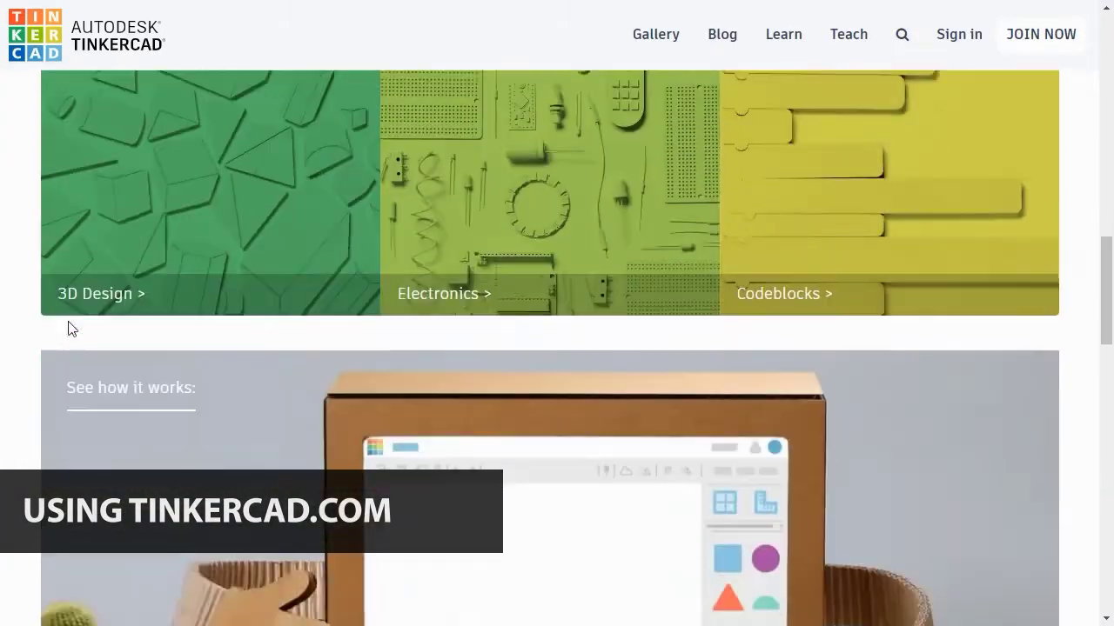
{"action": "scroll", "coordinate": [69, 323], "scroll_direction": "up", "scroll_amount": 15}
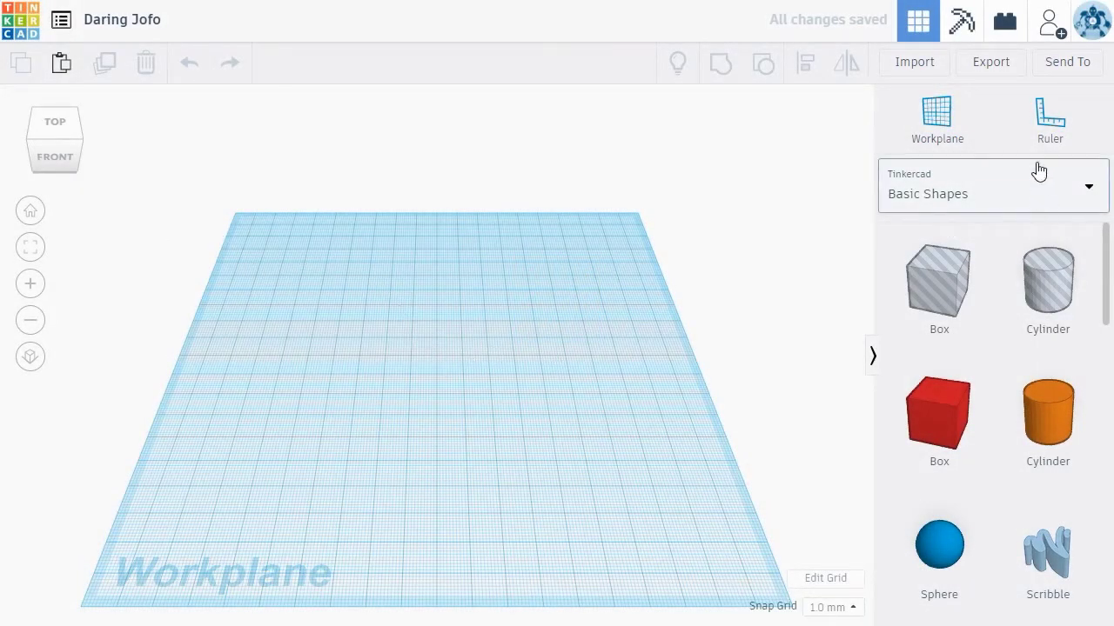
- Place a ruler at the workplane's lower-left and choose turtle.svg to import
{"action": "left_click", "coordinate": [1041, 131]}
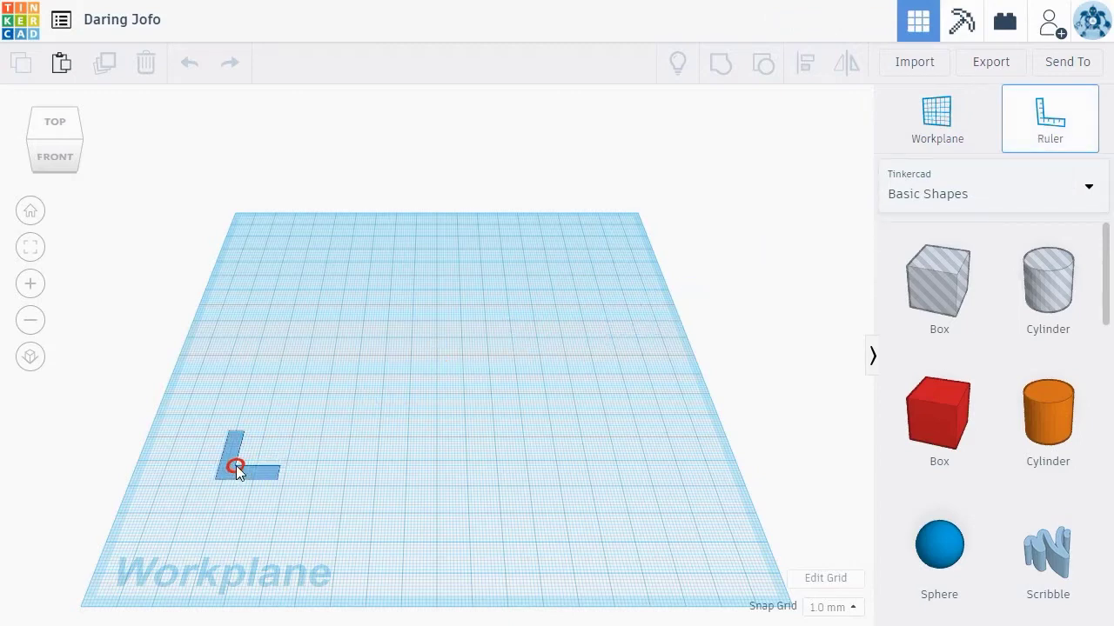
{"action": "left_click", "coordinate": [239, 502]}
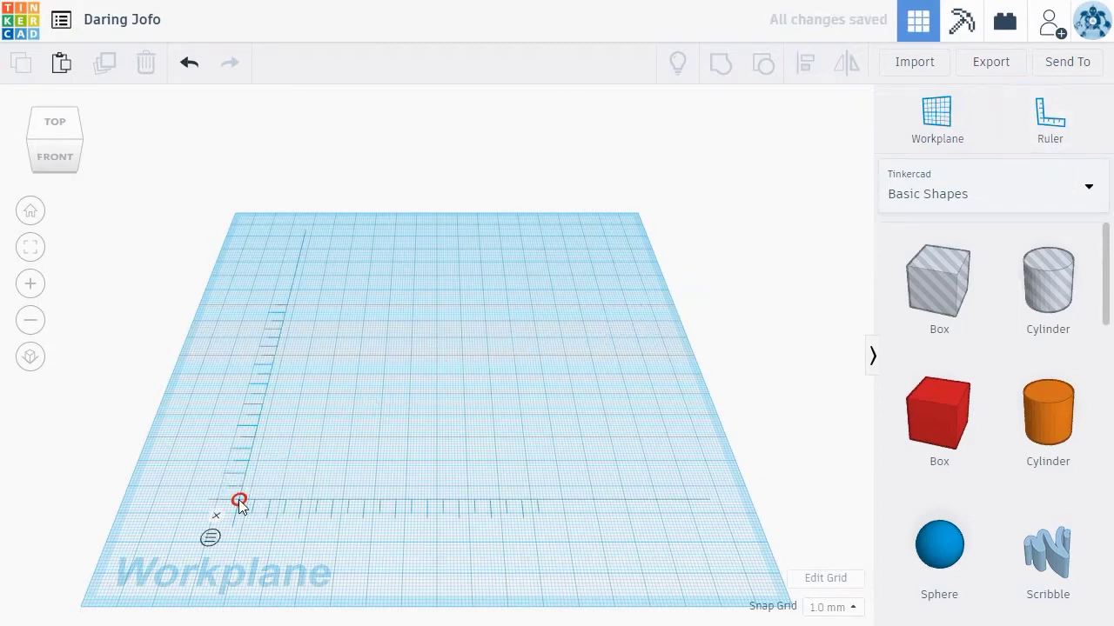
{"action": "left_click", "coordinate": [922, 65]}
{"action": "left_click", "coordinate": [557, 311]}
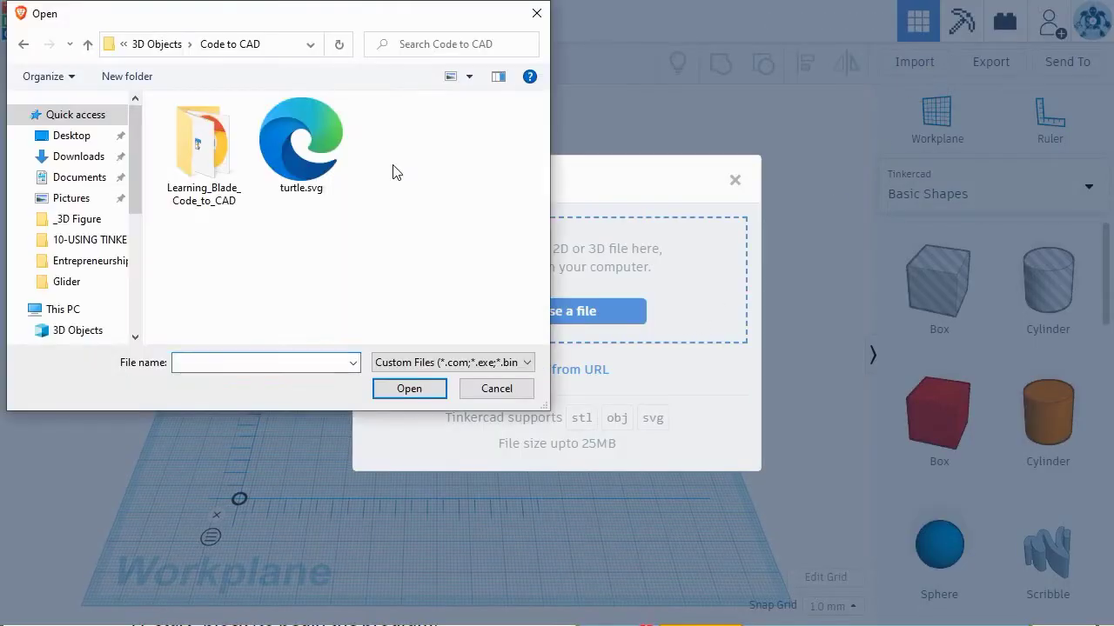
{"action": "double_click", "coordinate": [304, 161]}
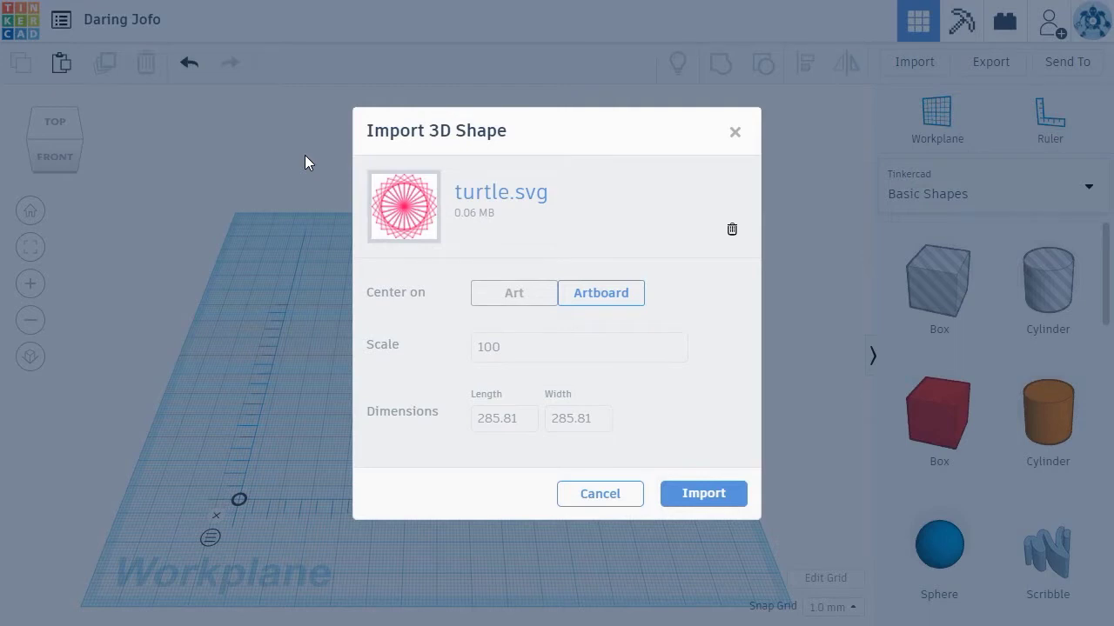
- Import turtle.svg centred on Art with Length 50
{"action": "left_click", "coordinate": [511, 293]}
{"action": "left_click_drag", "start_coordinate": [520, 418], "coordinate": [448, 425]}
{"action": "type", "text": "50"}
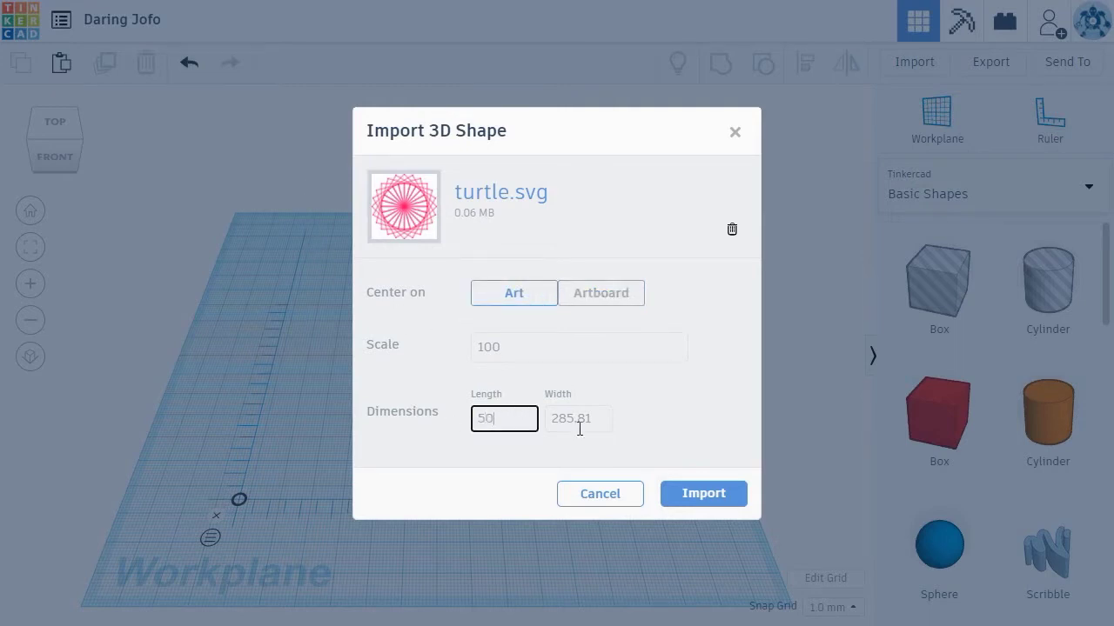
{"action": "left_click", "coordinate": [598, 425]}
{"action": "left_click", "coordinate": [683, 493]}
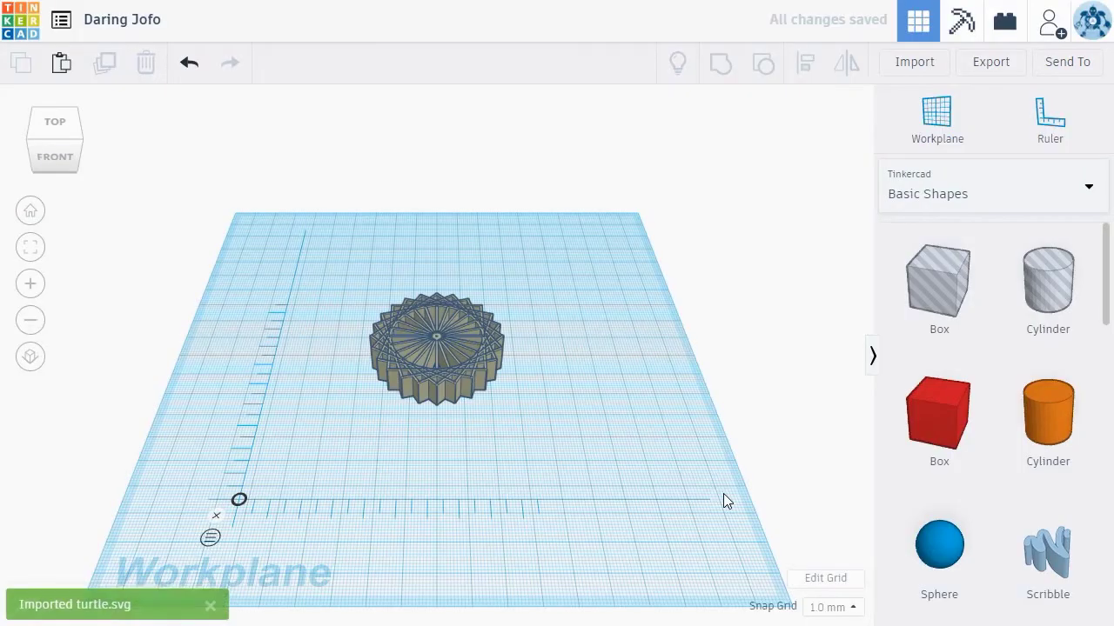
- Select the imported rosette and change its height from 10 to 4 mm
{"action": "left_click", "coordinate": [454, 369]}
{"action": "key", "text": "f"}
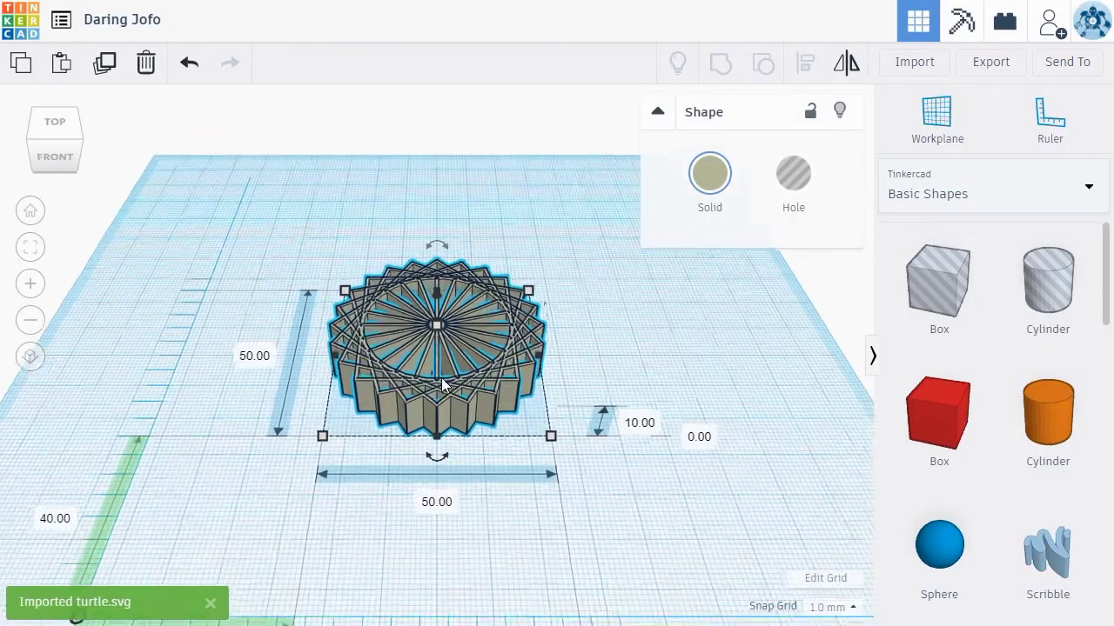
{"action": "mouse_move", "coordinate": [623, 426]}
{"action": "right_mouse_down"}
{"action": "mouse_move", "coordinate": [546, 415]}
{"action": "mouse_move", "coordinate": [418, 423]}
{"action": "mouse_move", "coordinate": [485, 423]}
{"action": "mouse_move", "coordinate": [587, 386]}
{"action": "mouse_move", "coordinate": [597, 415]}
{"action": "mouse_move", "coordinate": [623, 433]}
{"action": "right_mouse_up"}
{"action": "left_click", "coordinate": [681, 467]}
{"action": "type", "text": "4"}
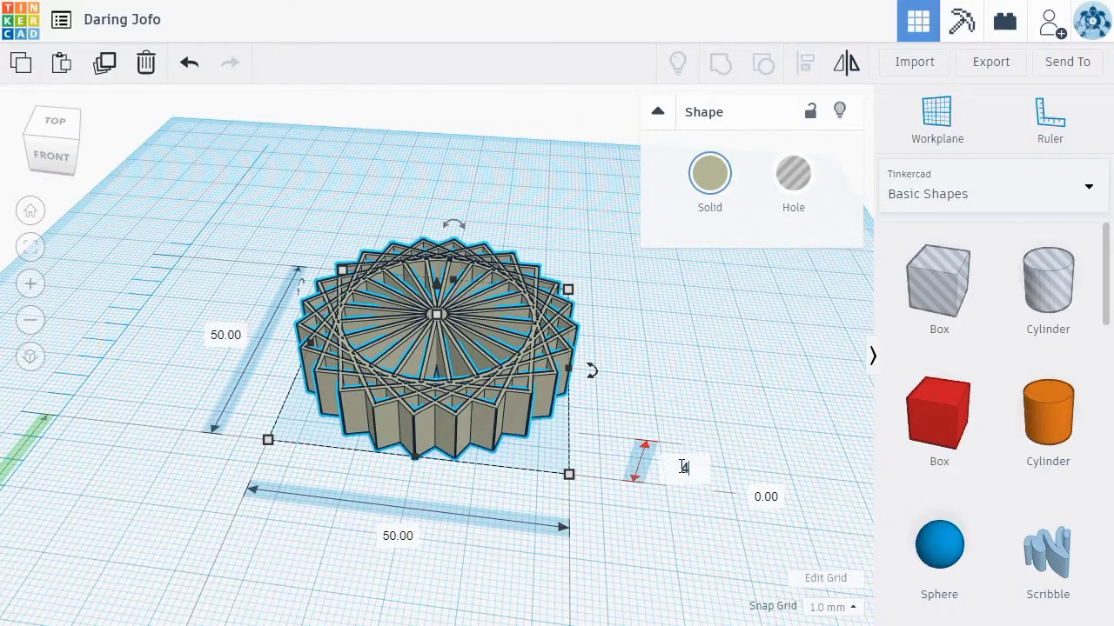
{"action": "key", "text": "Return"}
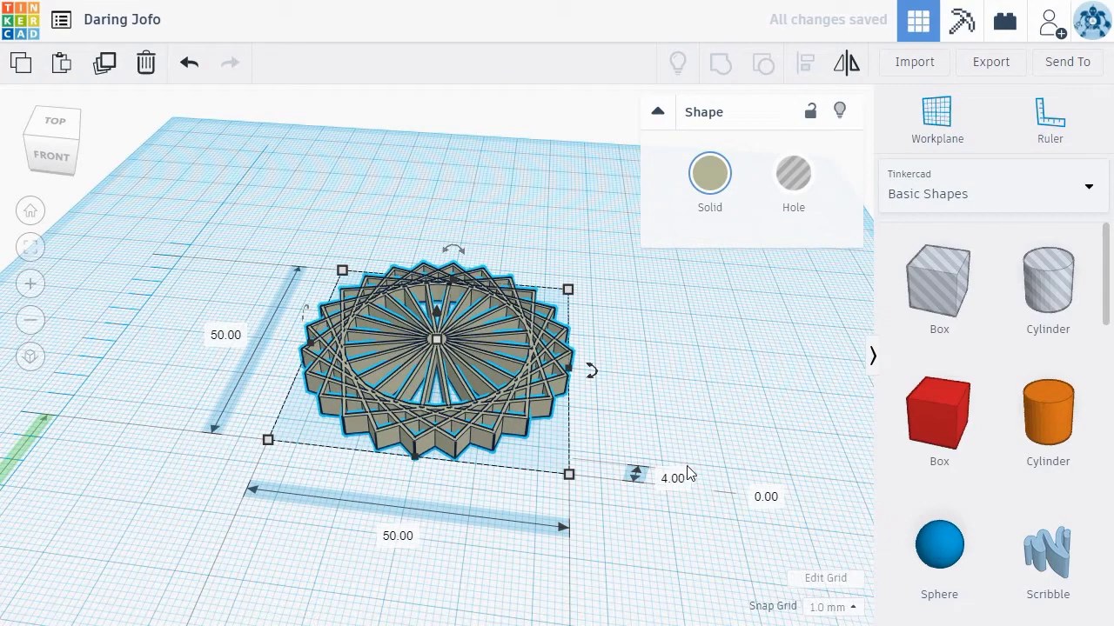
{"action": "scroll", "coordinate": [982, 486], "scroll_direction": "down", "scroll_amount": 9}
- Drag a Tube onto the workplane and set its radius to 25
{"action": "scroll", "coordinate": [983, 485], "scroll_direction": "down", "scroll_amount": 3}
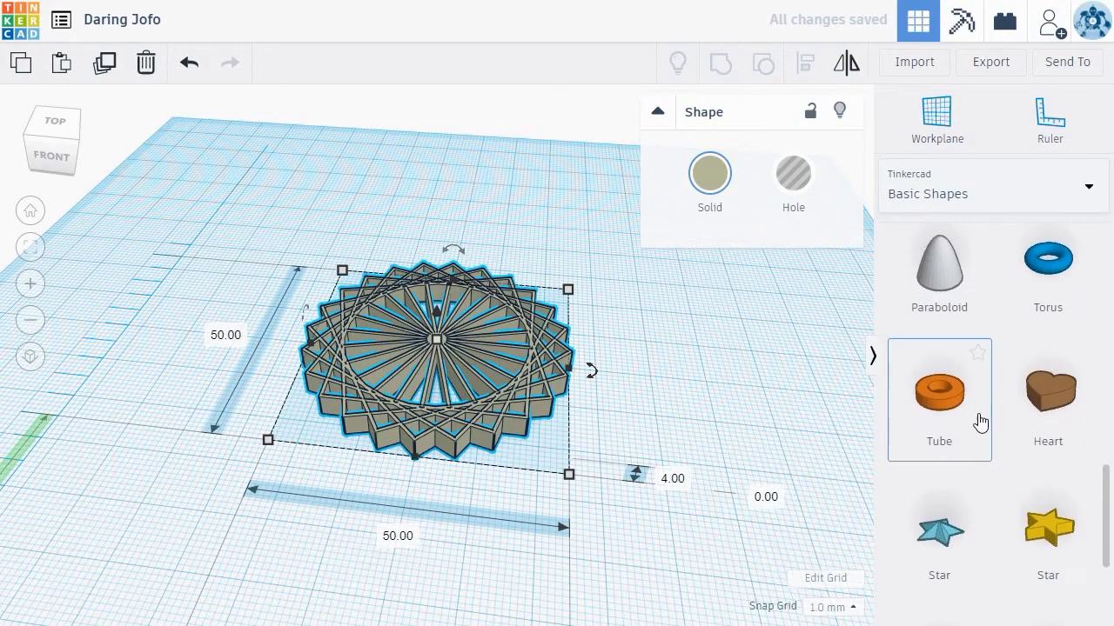
{"action": "left_click_drag", "start_coordinate": [981, 423], "coordinate": [433, 359]}
{"action": "left_click_drag", "start_coordinate": [727, 275], "coordinate": [736, 275]}
{"action": "left_click", "coordinate": [832, 271]}
{"action": "key", "text": "BackSpace"}
{"action": "type", "text": "25"}
{"action": "key", "text": "Return"}
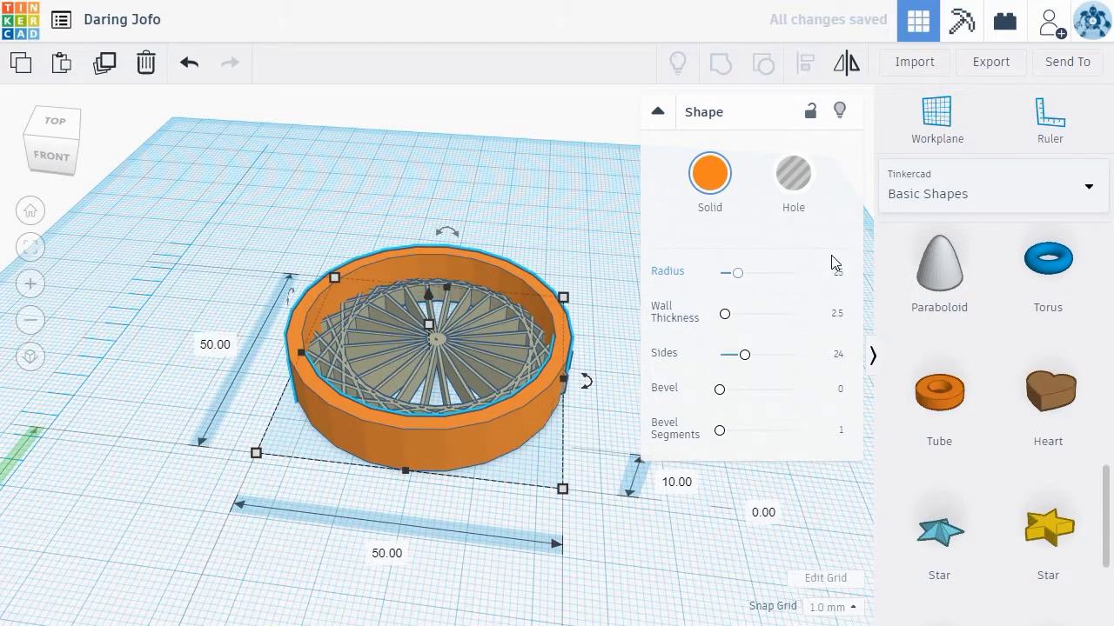
- Give the tube 64 sides, a bevel of 2 and a 4 mm height
{"action": "left_click_drag", "start_coordinate": [745, 355], "coordinate": [795, 355]}
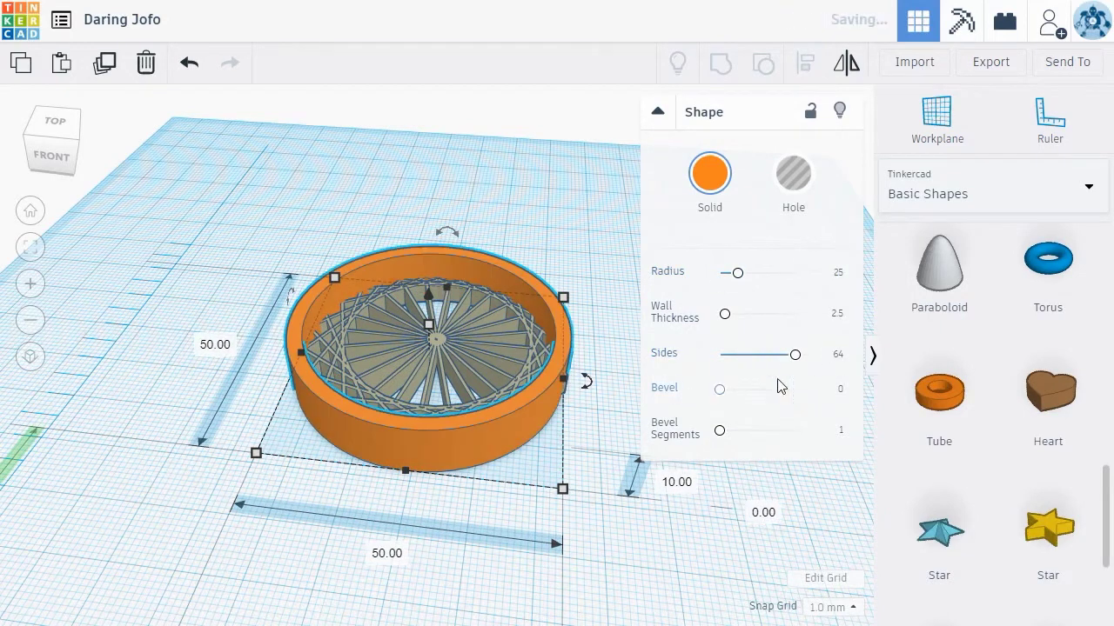
{"action": "left_click", "coordinate": [837, 391]}
{"action": "type", "text": "2"}
{"action": "key", "text": "Return"}
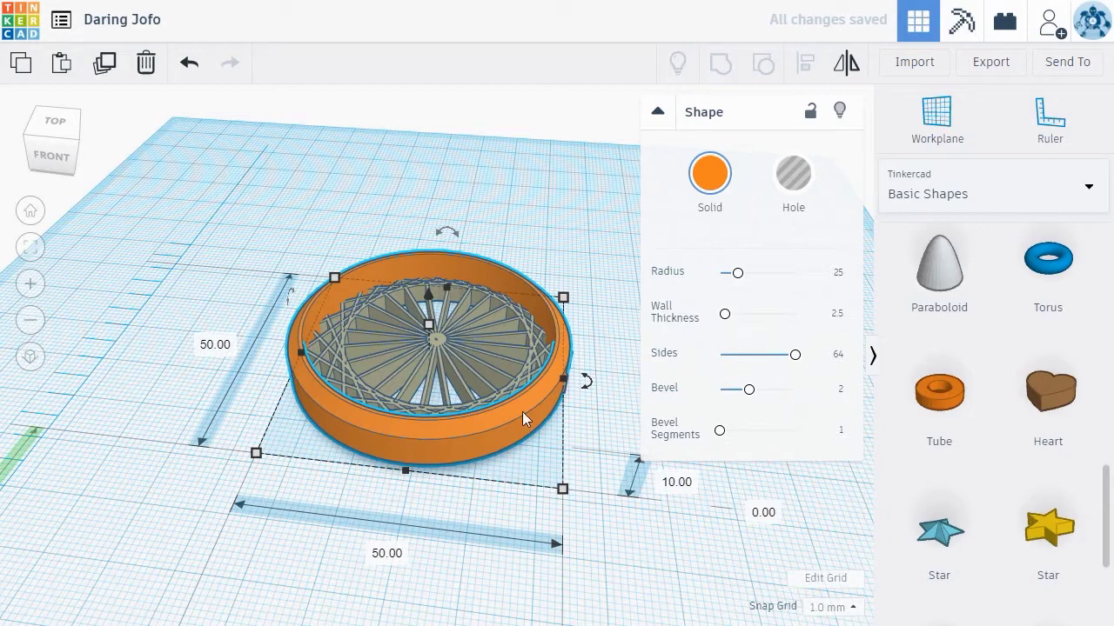
{"action": "left_click", "coordinate": [676, 481]}
{"action": "type", "text": "4"}
{"action": "key", "text": "Return"}
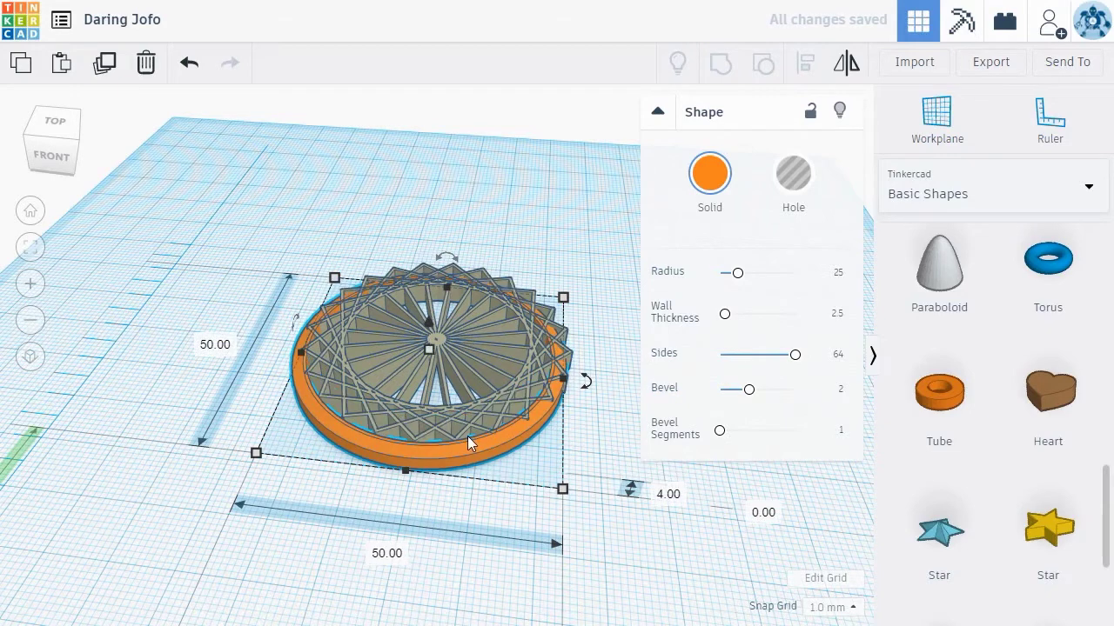
- Select the rosette with the tube and align their bottoms and centres on both axes
{"action": "left_click", "coordinate": [464, 431], "text": "shift"}
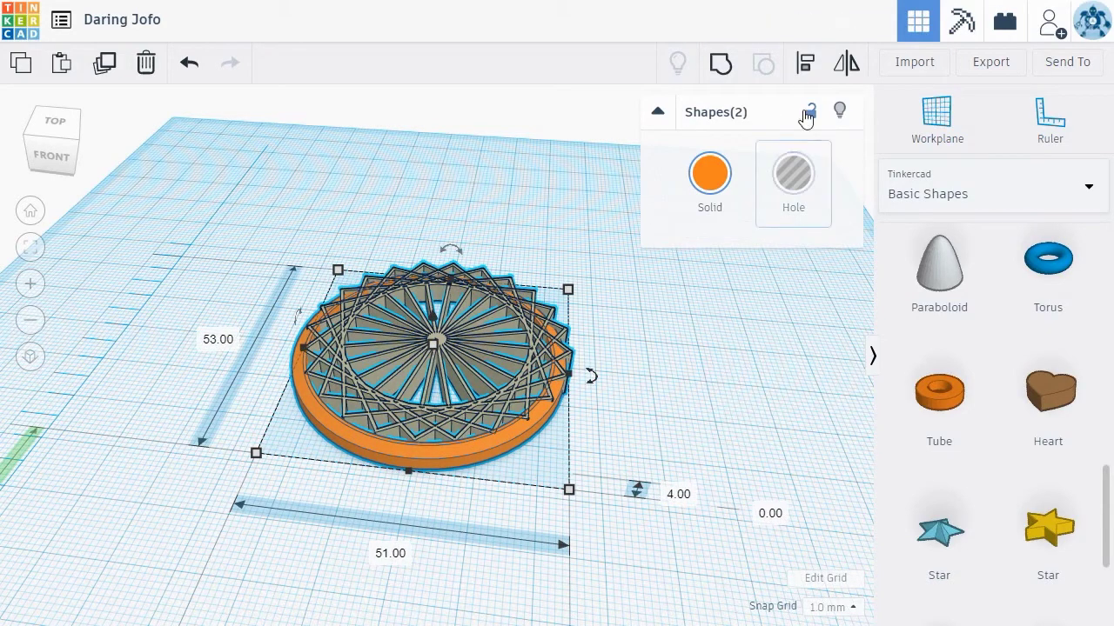
{"action": "left_click", "coordinate": [804, 76]}
{"action": "left_click", "coordinate": [597, 493]}
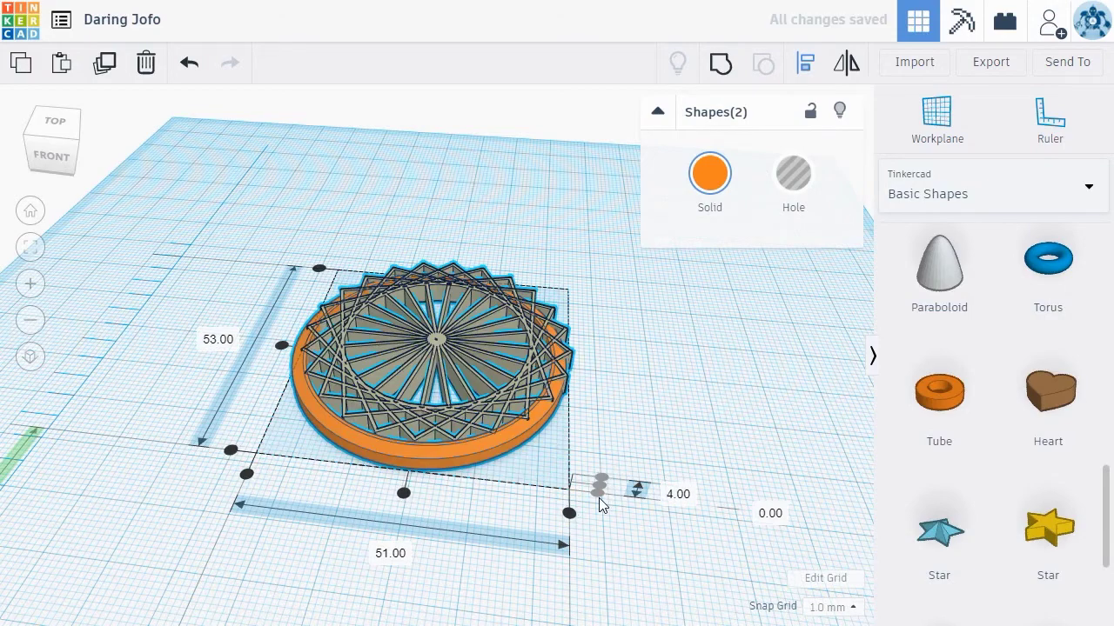
{"action": "left_click", "coordinate": [404, 493]}
{"action": "left_click", "coordinate": [281, 345]}
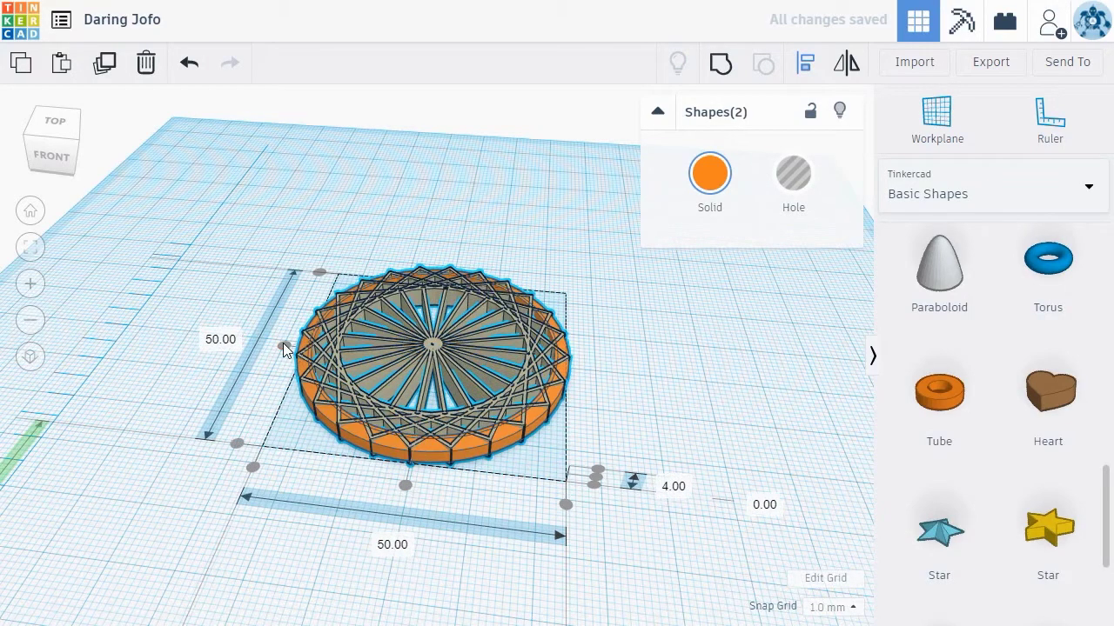
{"action": "left_click", "coordinate": [654, 407]}
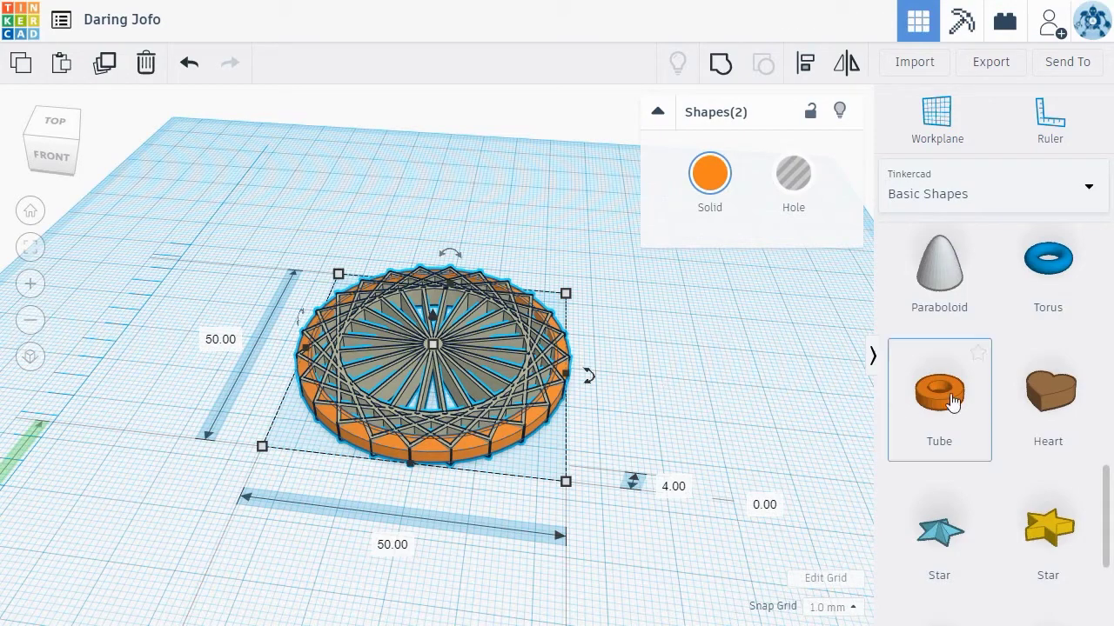
- Drag a second tube into the design and place it beside the disk
{"action": "left_click_drag", "start_coordinate": [948, 401], "coordinate": [459, 264]}
{"action": "right_click_drag", "start_coordinate": [557, 522], "coordinate": [496, 324]}
{"action": "scroll", "coordinate": [512, 356], "scroll_direction": "down", "scroll_amount": 5}
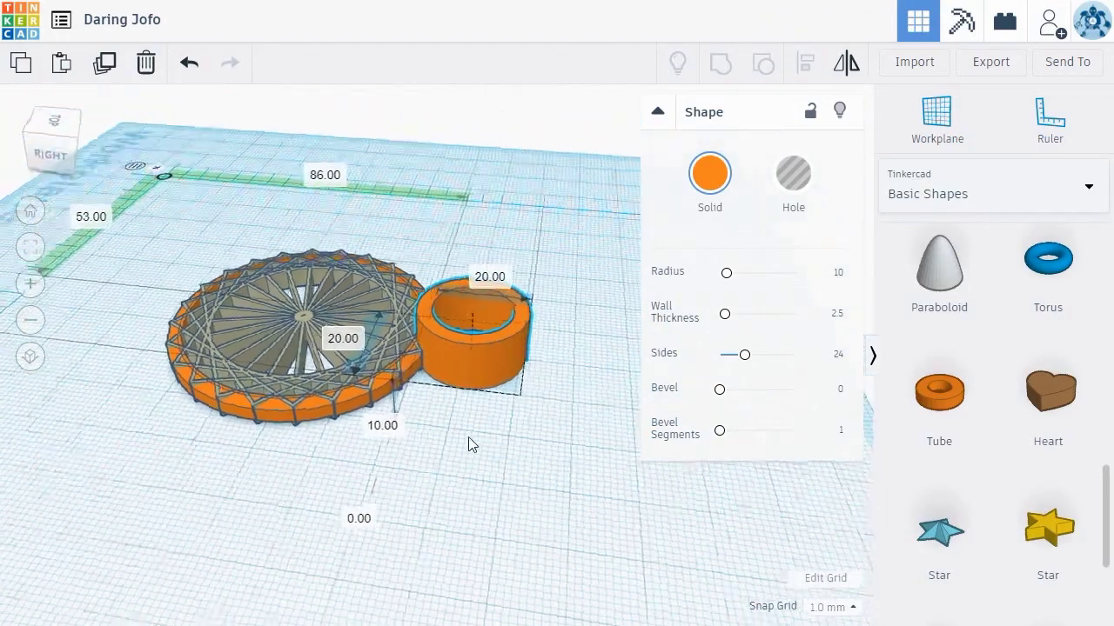
{"action": "right_click_drag", "start_coordinate": [467, 443], "coordinate": [383, 431]}
{"action": "key", "text": "ctrl+z"}
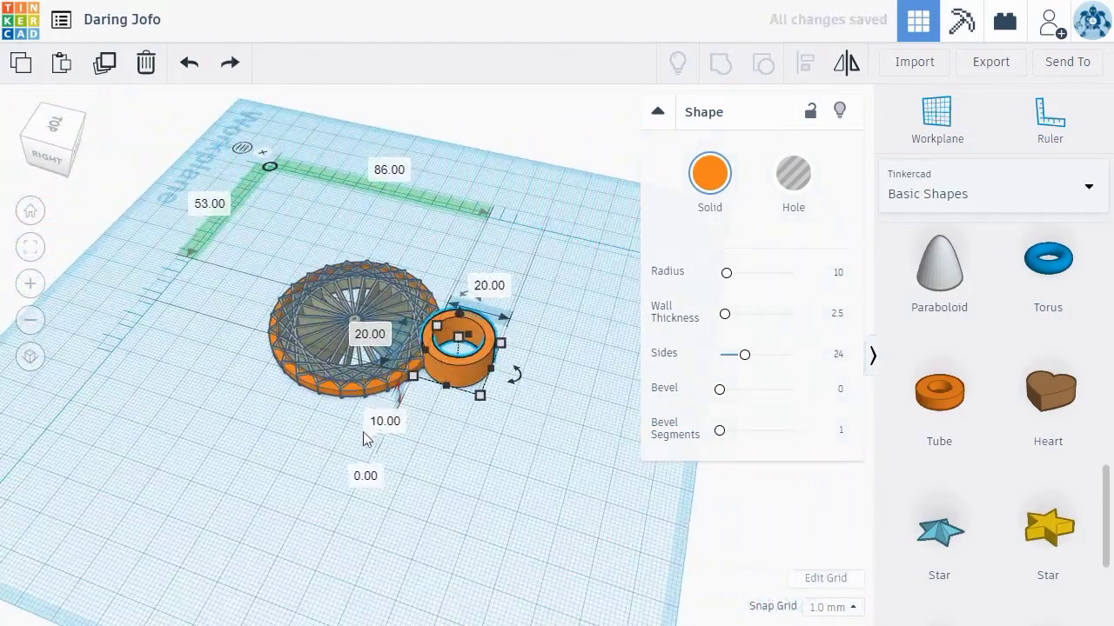
- Give the new tube height 4, radius 5 and wall thickness 1.5
{"action": "left_click", "coordinate": [383, 426]}
{"action": "type", "text": "4"}
{"action": "key", "text": "Return"}
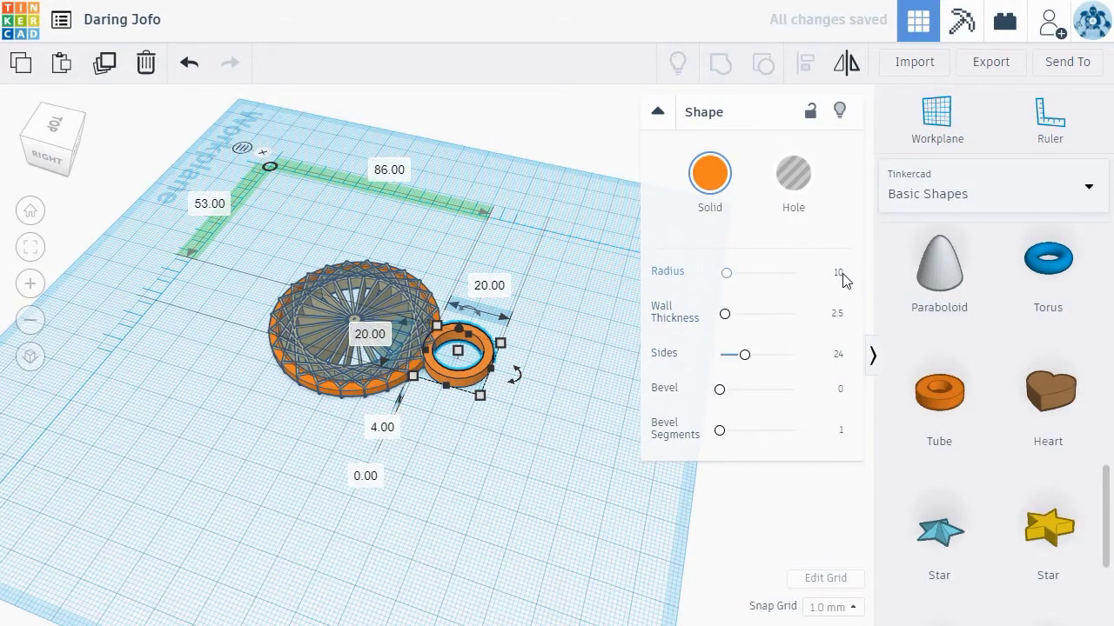
{"action": "left_click", "coordinate": [842, 273]}
{"action": "type", "text": "5"}
{"action": "key", "text": "Return"}
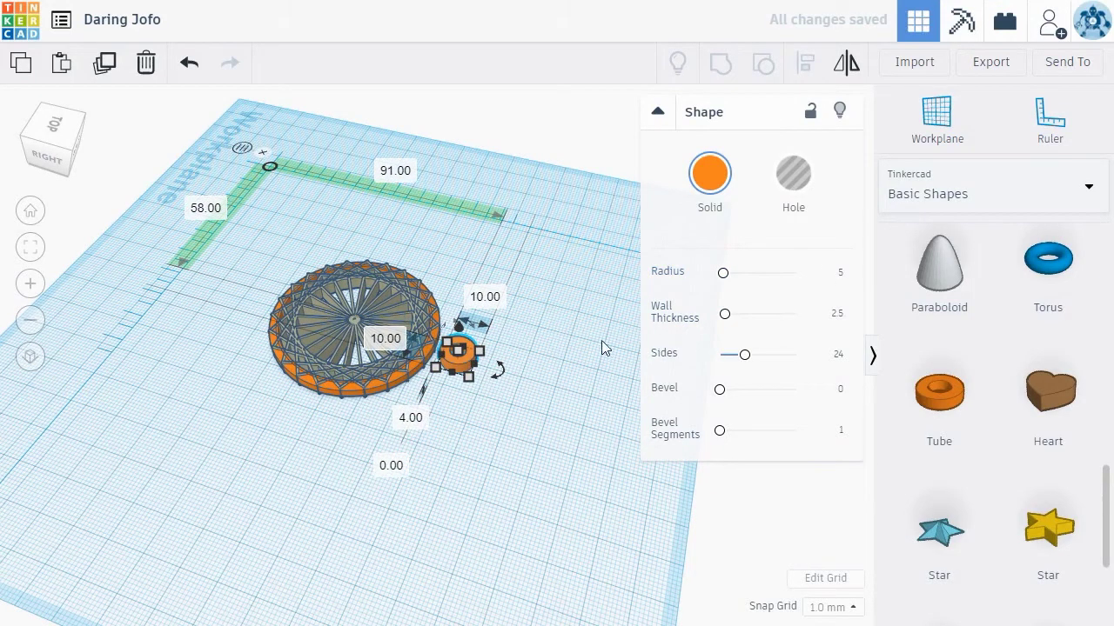
{"action": "left_click", "coordinate": [841, 315]}
{"action": "type", "text": "1.5"}
{"action": "key", "text": "Return"}
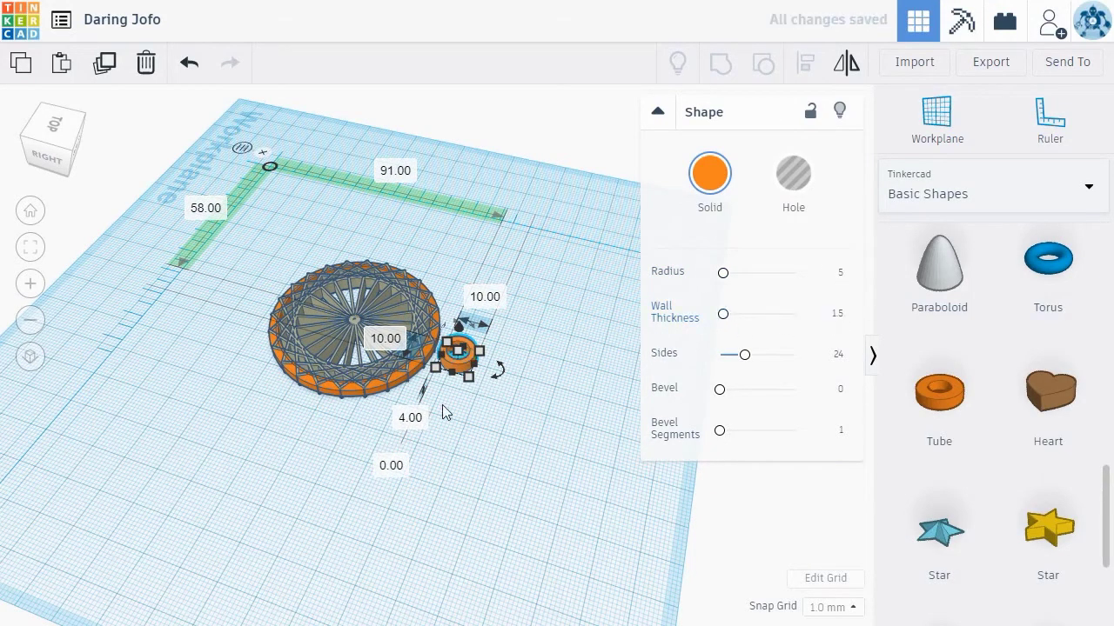
- Move the small tube onto the disk's rim and select all three shapes
{"action": "scroll", "coordinate": [489, 374], "scroll_direction": "up", "scroll_amount": 3}
{"action": "left_click_drag", "start_coordinate": [490, 374], "coordinate": [454, 370]}
{"action": "left_click", "coordinate": [361, 370], "text": "shift"}
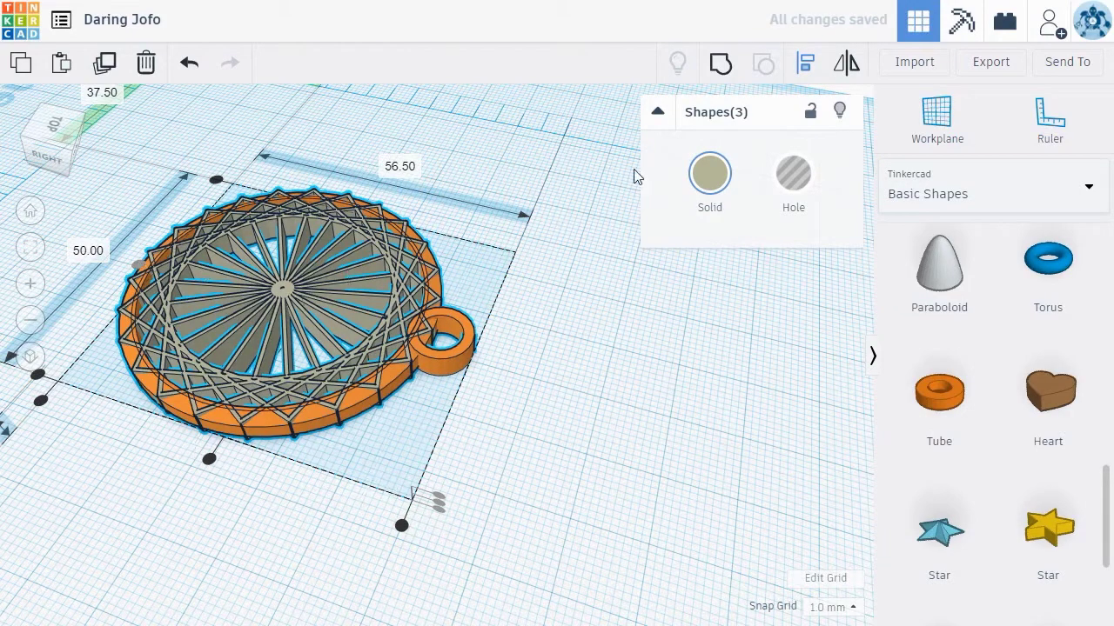
- Group the disk, base and loop into a single pendant shape
{"action": "left_click", "coordinate": [720, 68]}
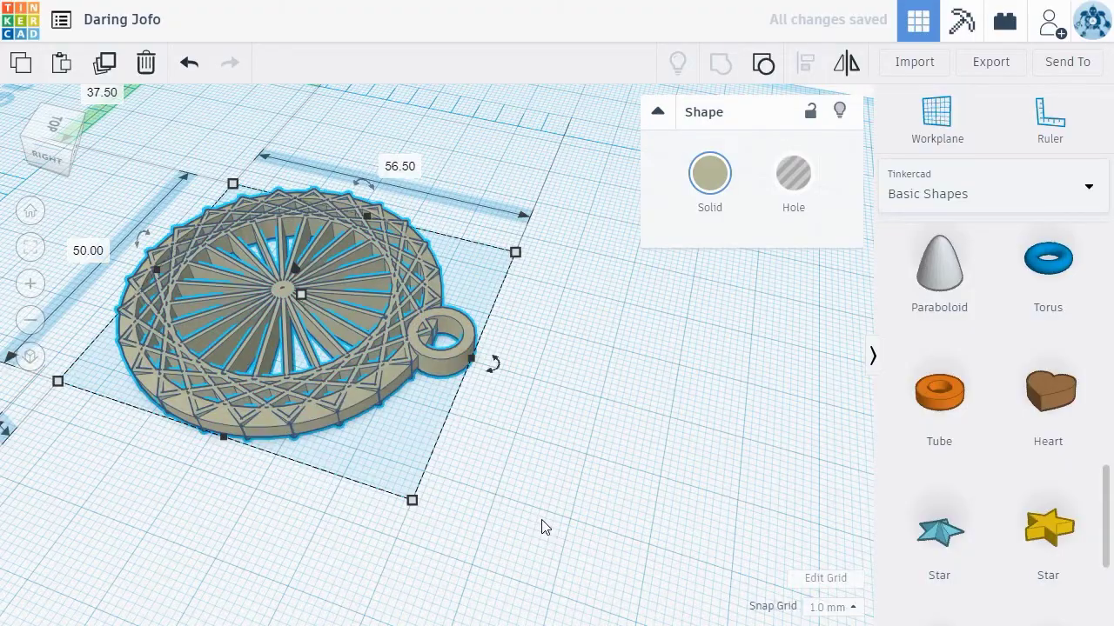
{"action": "right_click_drag", "start_coordinate": [541, 527], "coordinate": [455, 535]}
{"action": "scroll", "coordinate": [455, 535], "scroll_direction": "down", "scroll_amount": 3}
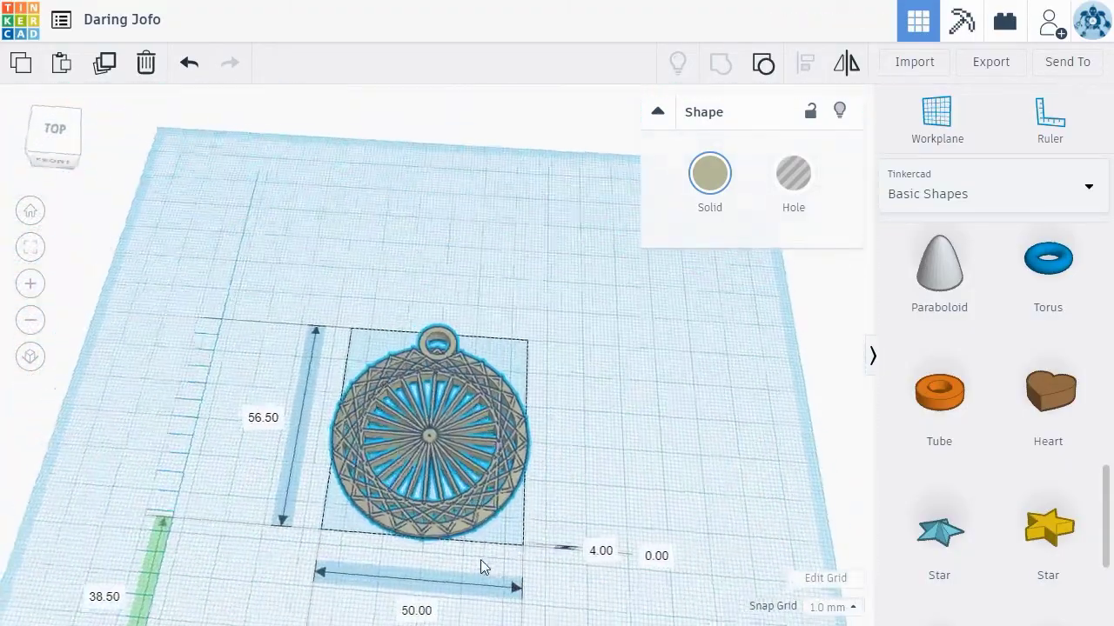
{"action": "scroll", "coordinate": [489, 587], "scroll_direction": "up", "scroll_amount": 3}
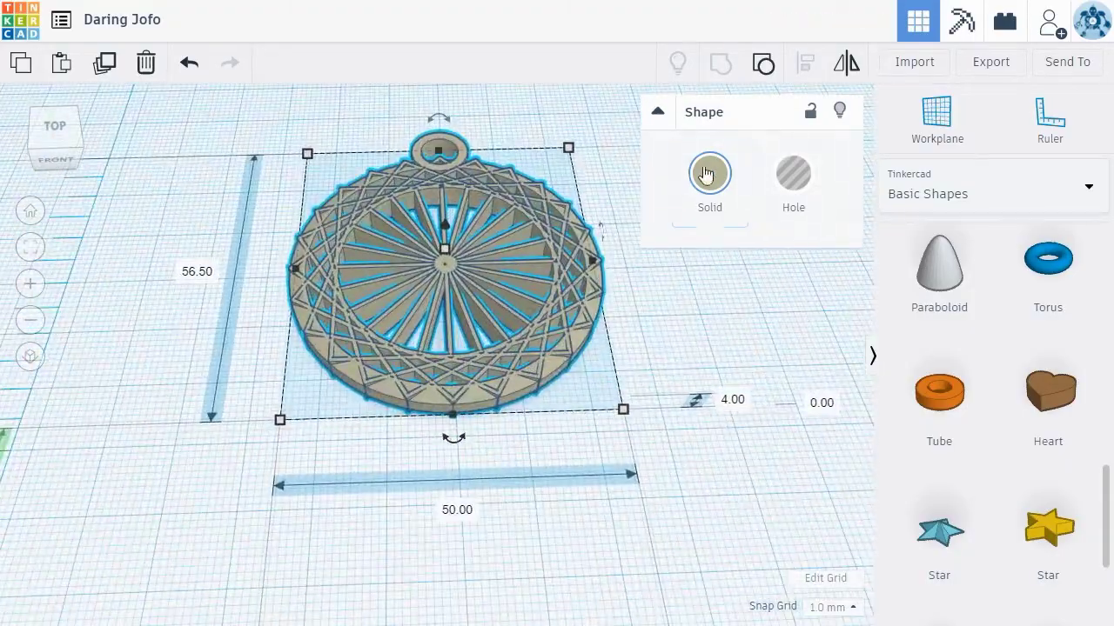
- Reselect the grouped pendant and open its Export download options
{"action": "left_click", "coordinate": [681, 340]}
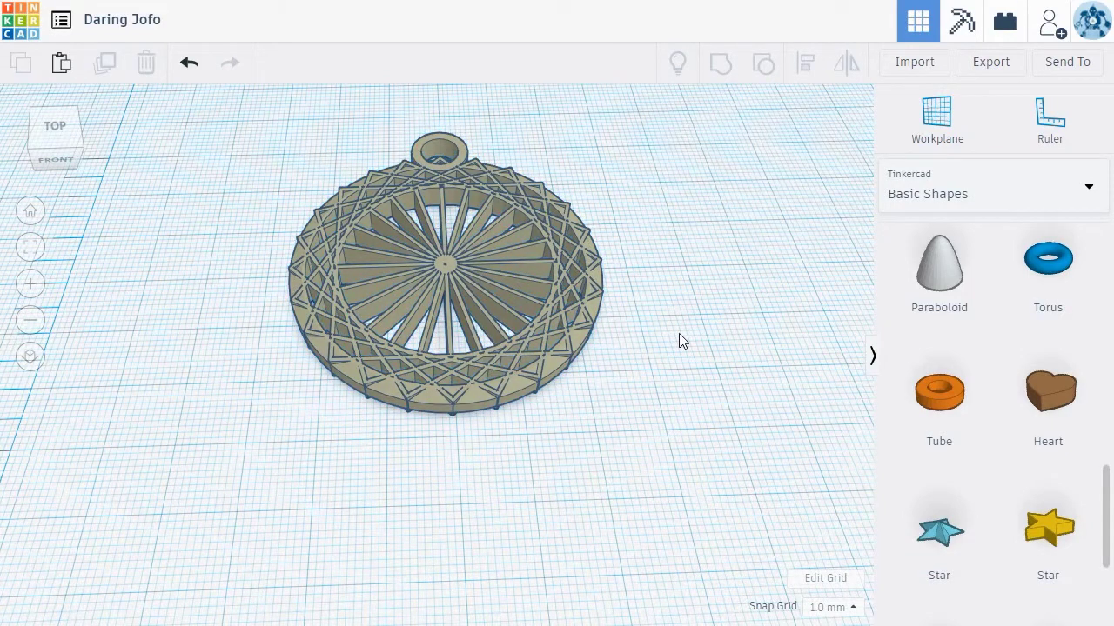
{"action": "left_click", "coordinate": [581, 250]}
{"action": "left_click", "coordinate": [991, 62]}
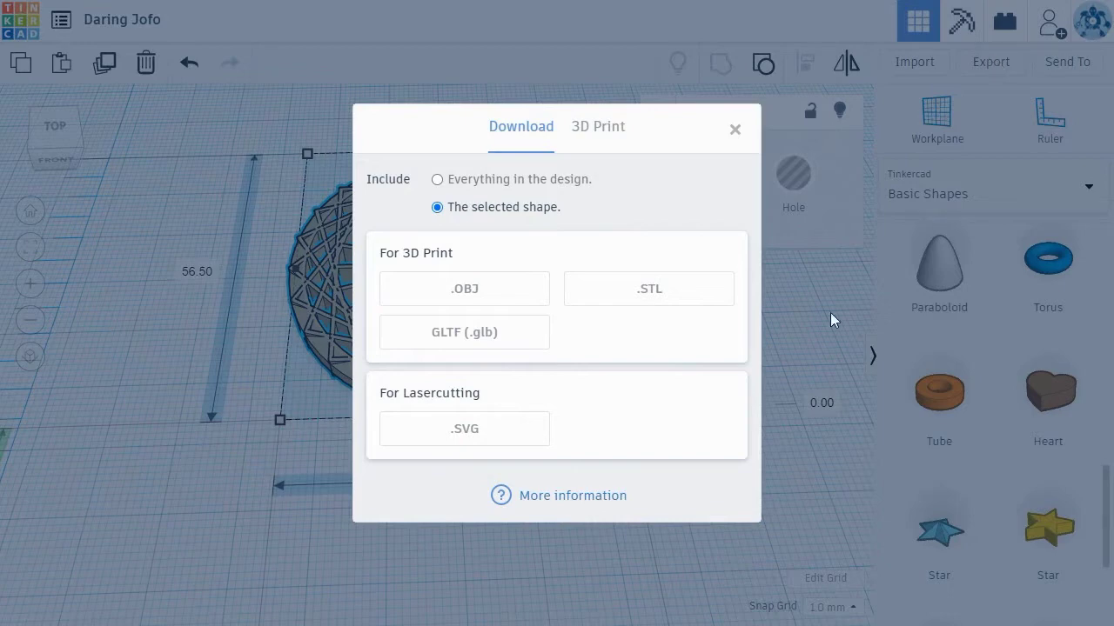
- Choose the .STL format and save the file as 'ornament'
{"action": "left_click", "coordinate": [706, 292]}
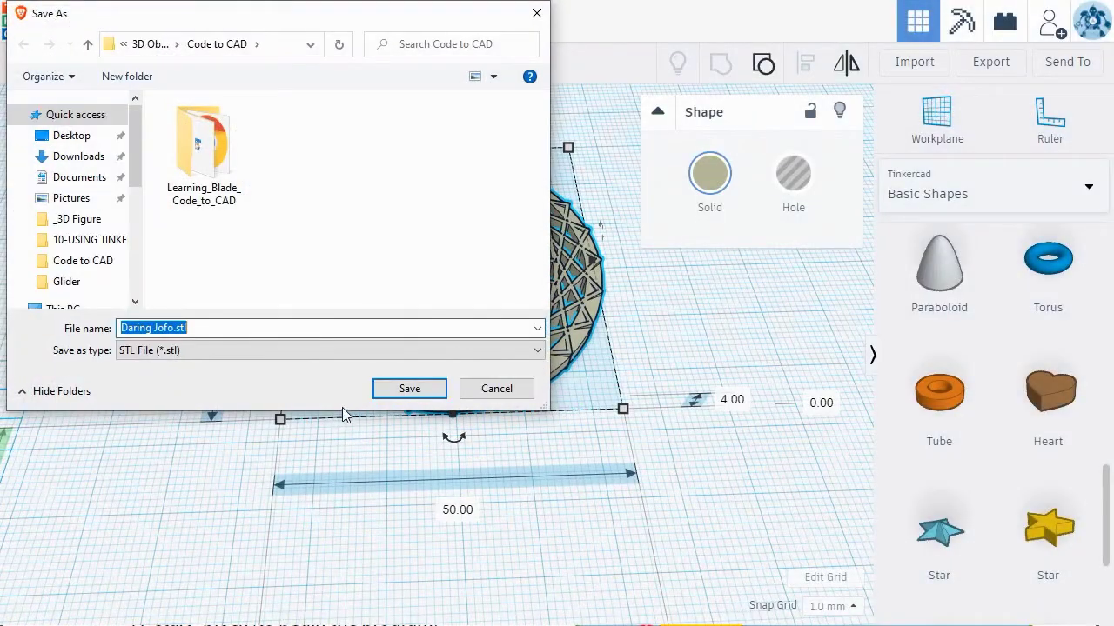
{"action": "type", "text": "or"}
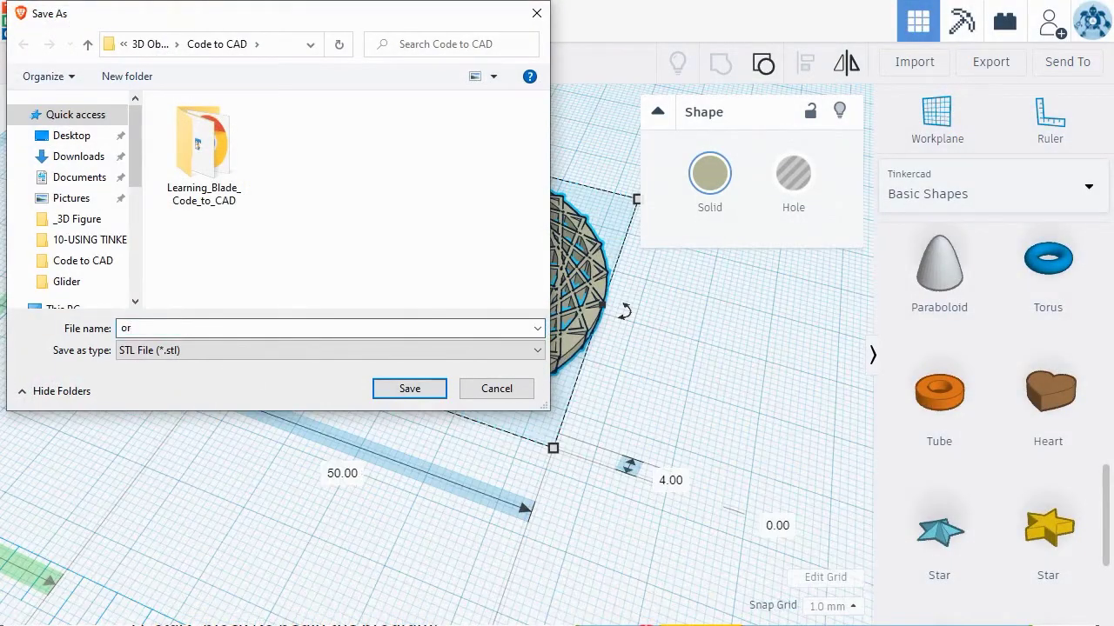
{"action": "type", "text": "nament"}
{"action": "left_click", "coordinate": [407, 391]}
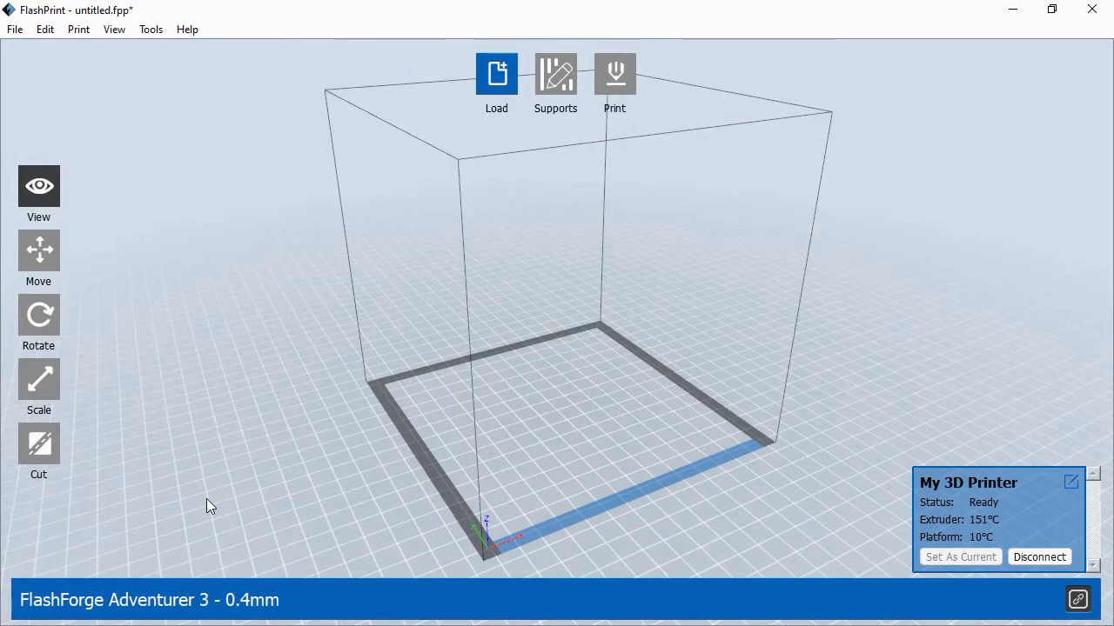
- Rotate the empty Adventurer 3 build volume to a more frontal angle
{"action": "left_click_drag", "start_coordinate": [206, 498], "coordinate": [191, 498]}
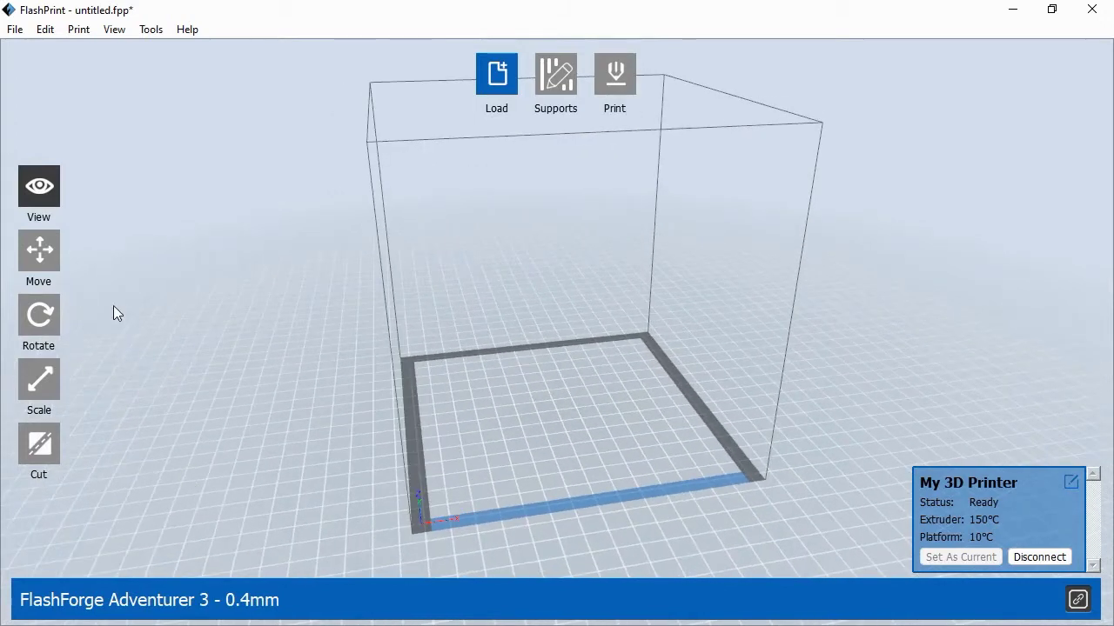
- Load ornament.stl and repair its reported model errors
{"action": "left_click", "coordinate": [493, 76]}
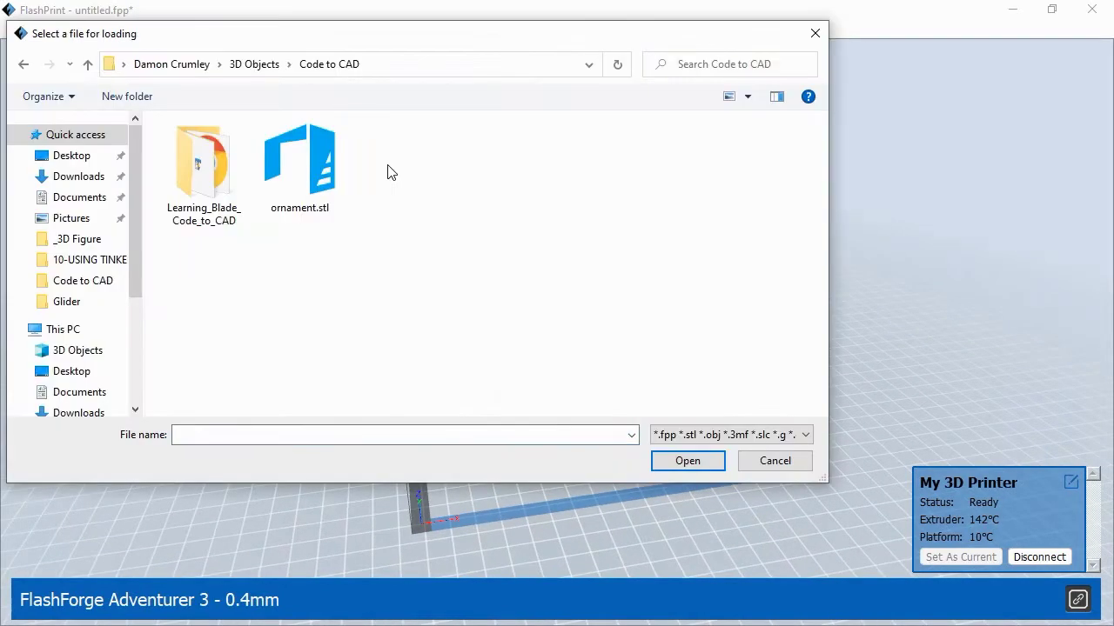
{"action": "double_click", "coordinate": [321, 172]}
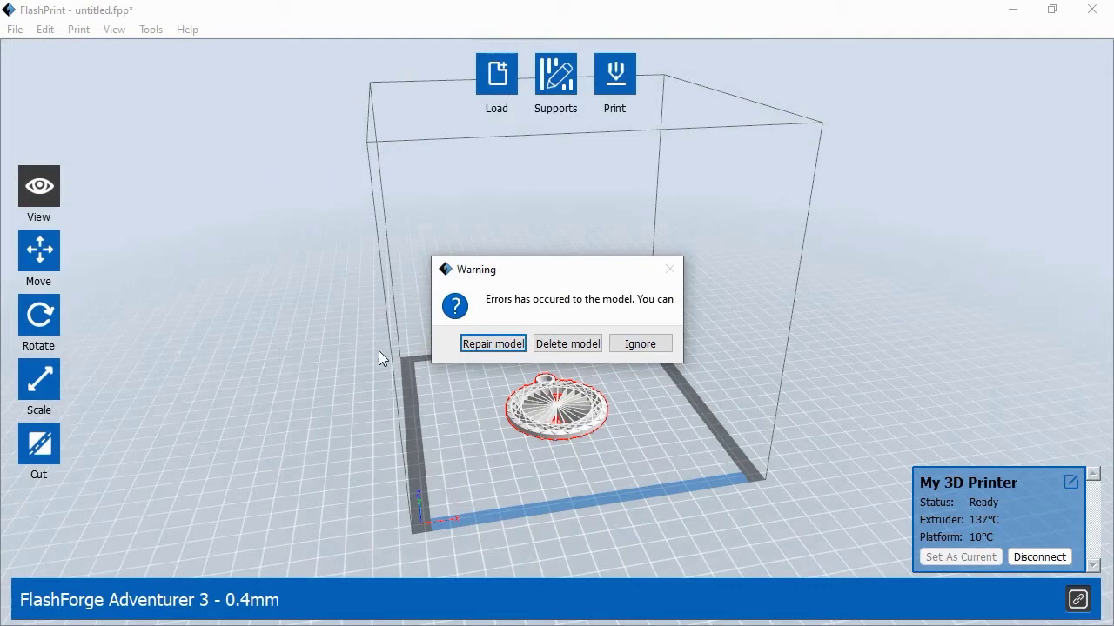
{"action": "left_click", "coordinate": [479, 345]}
{"action": "left_click", "coordinate": [633, 343]}
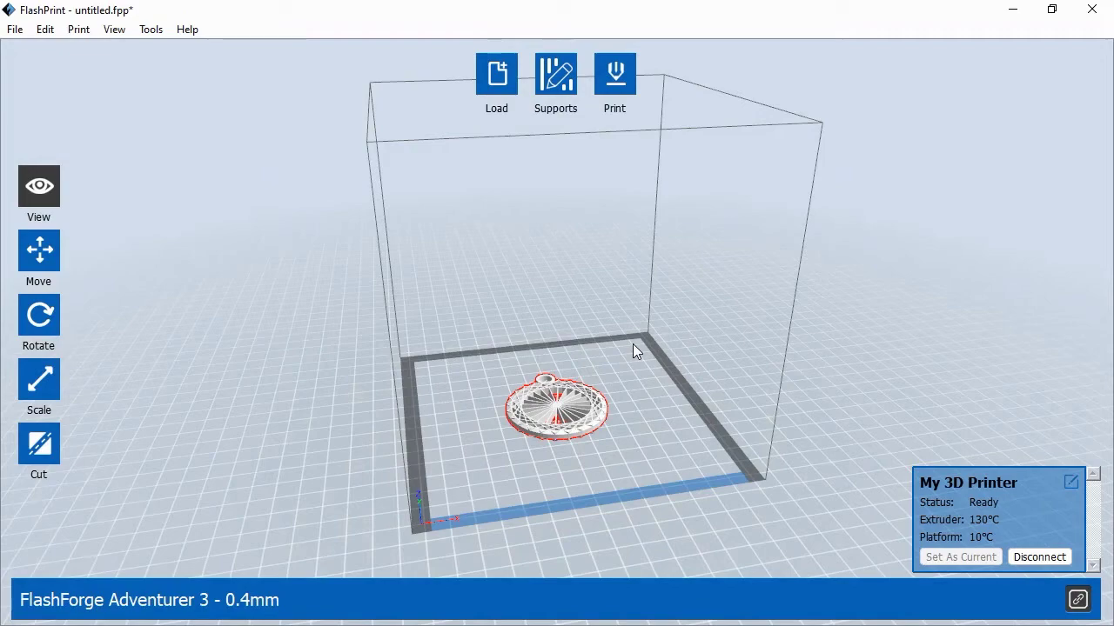
- Zoom in and tilt the view to look down on the pendant
{"action": "scroll", "coordinate": [580, 480], "scroll_direction": "up", "scroll_amount": 6}
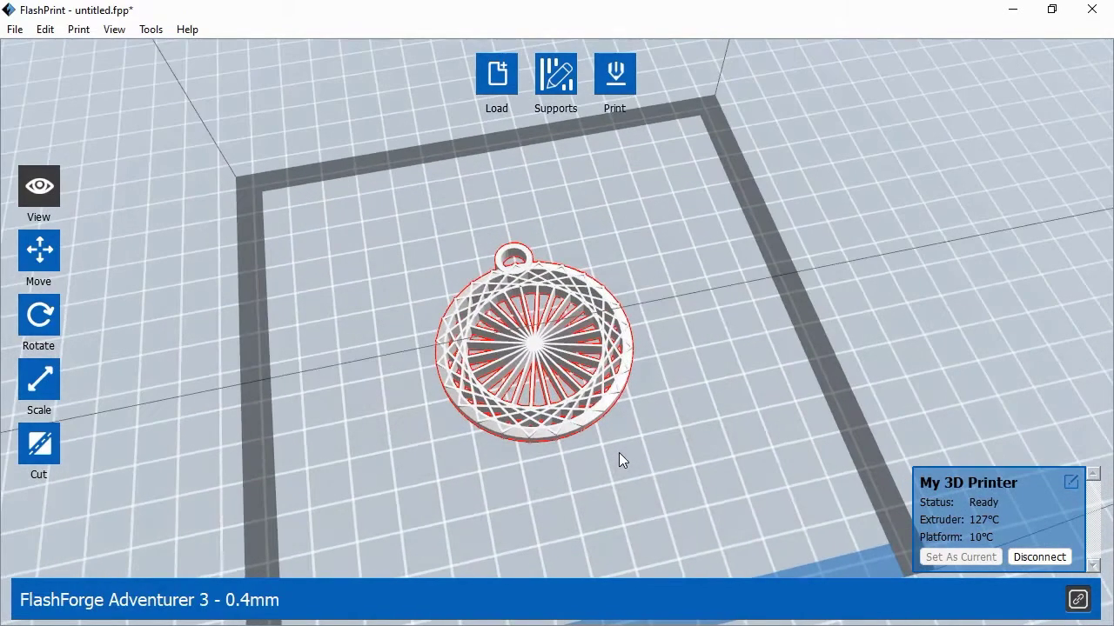
{"action": "left_click_drag", "start_coordinate": [618, 452], "coordinate": [621, 440]}
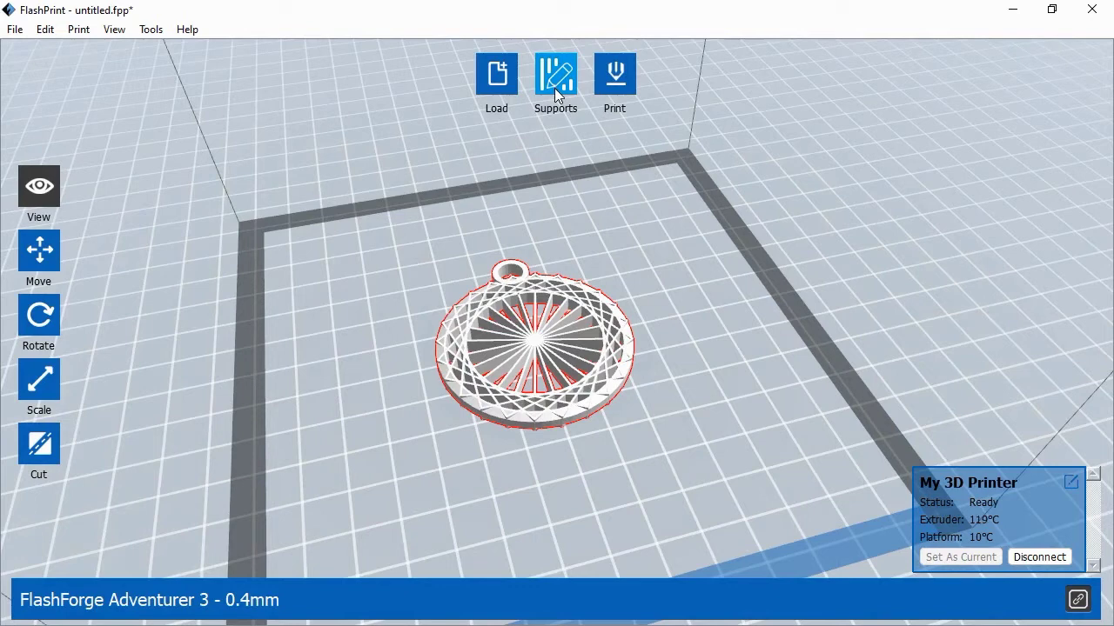
- Print with PLA at Standard resolution, with supports and raft both disabled
{"action": "left_click", "coordinate": [608, 85]}
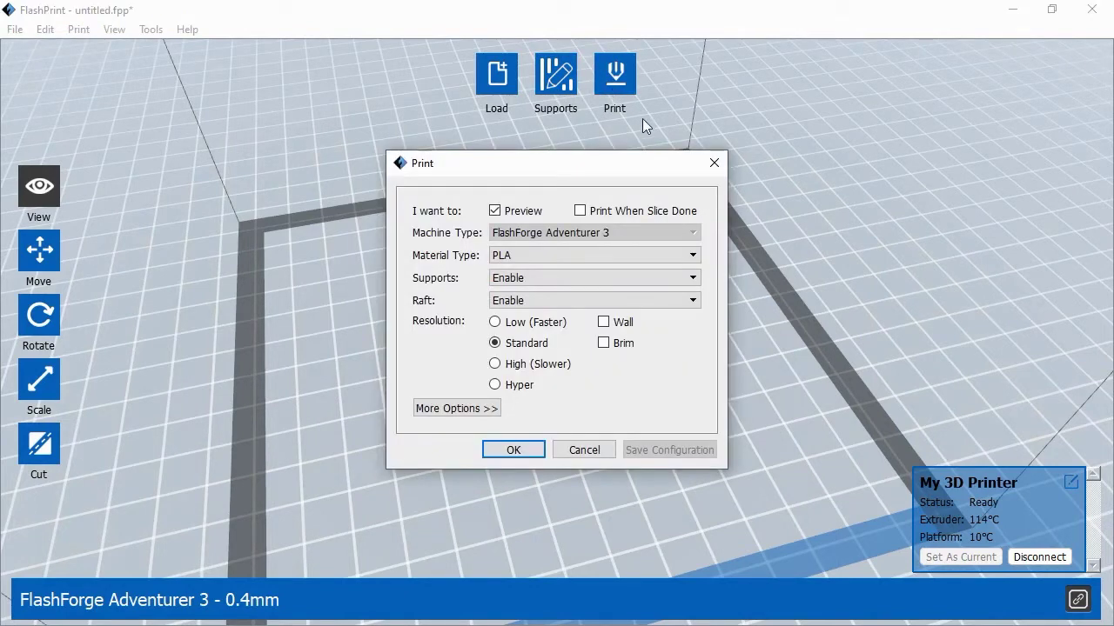
{"action": "left_click", "coordinate": [631, 276]}
{"action": "left_click", "coordinate": [578, 305]}
{"action": "left_click", "coordinate": [577, 301]}
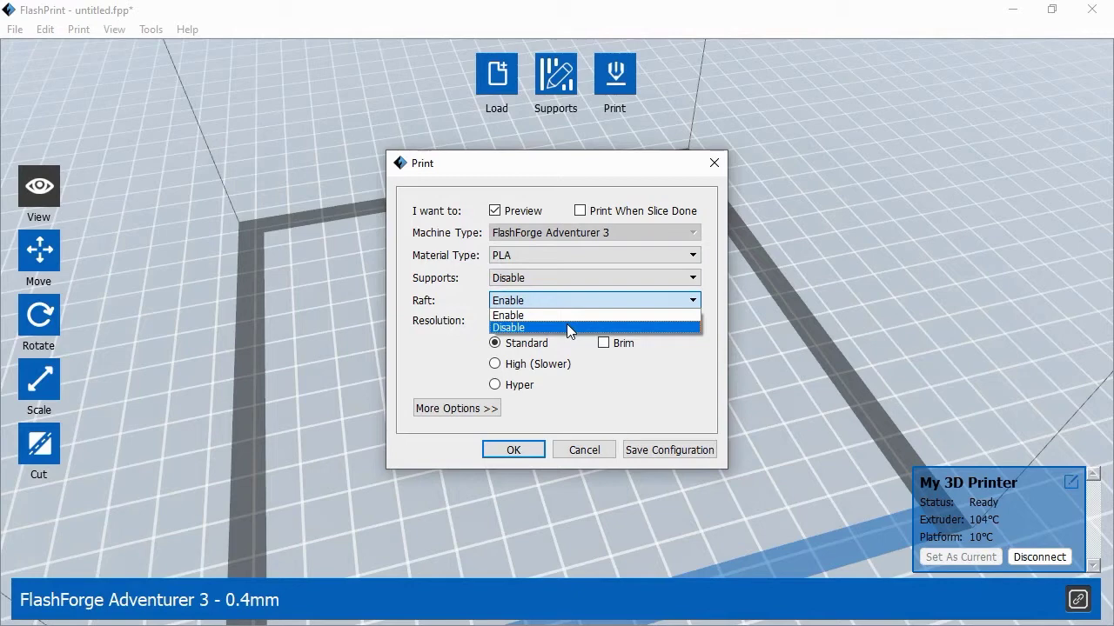
{"action": "left_click", "coordinate": [567, 328]}
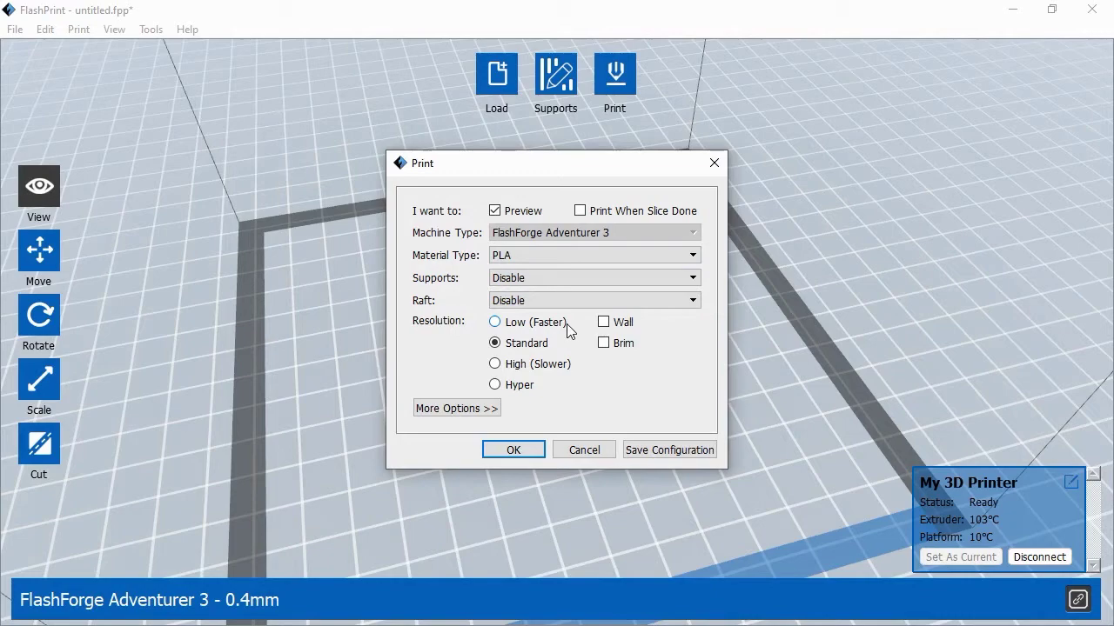
{"action": "left_click", "coordinate": [522, 451]}
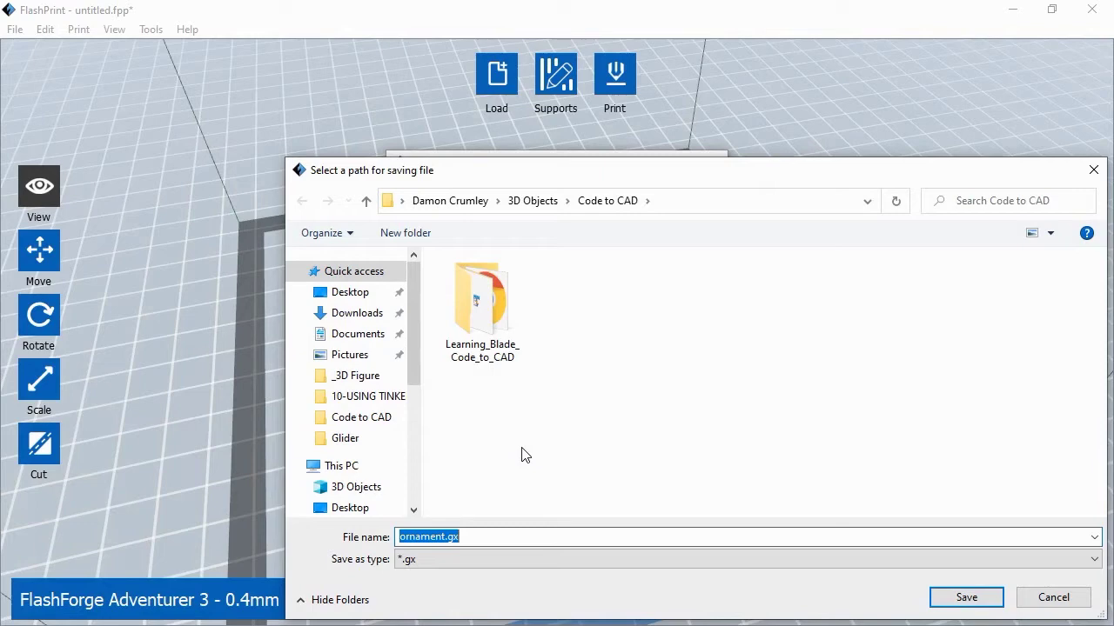
- Save the slice as ornament.gx, preview up to layer 9, then send it to the printer
{"action": "left_click", "coordinate": [966, 597]}
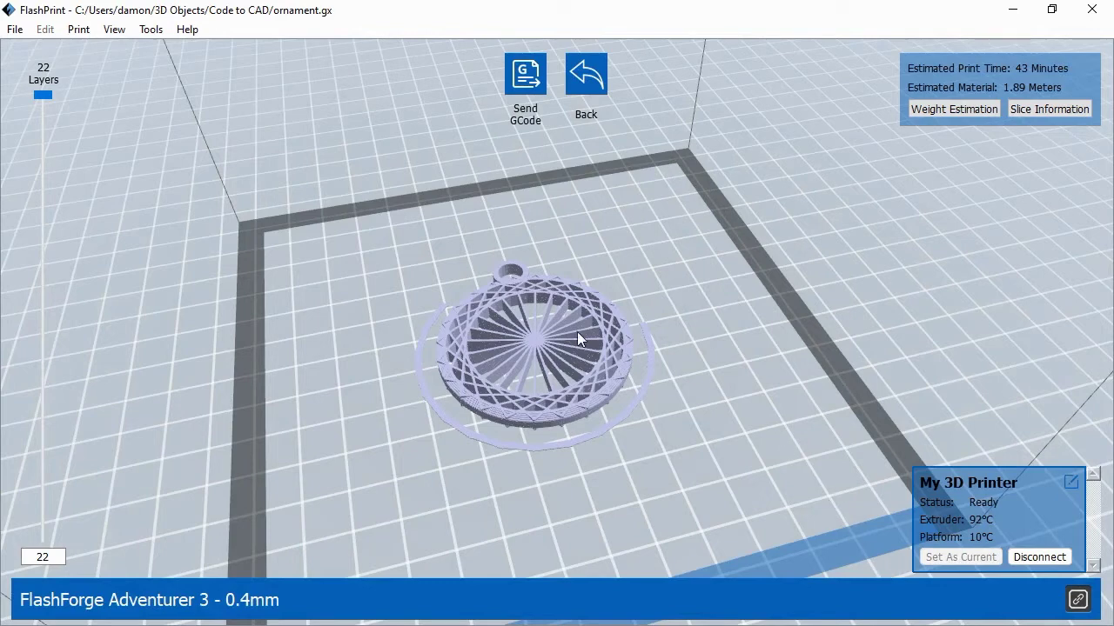
{"action": "scroll", "coordinate": [531, 357], "scroll_direction": "up", "scroll_amount": 3}
{"action": "mouse_move", "coordinate": [37, 95]}
{"action": "left_mouse_down"}
{"action": "mouse_move", "coordinate": [55, 249]}
{"action": "mouse_move", "coordinate": [86, 367]}
{"action": "mouse_move", "coordinate": [89, 484]}
{"action": "mouse_move", "coordinate": [26, 94]}
{"action": "left_mouse_up"}
{"action": "left_click_drag", "start_coordinate": [613, 253], "coordinate": [603, 276]}
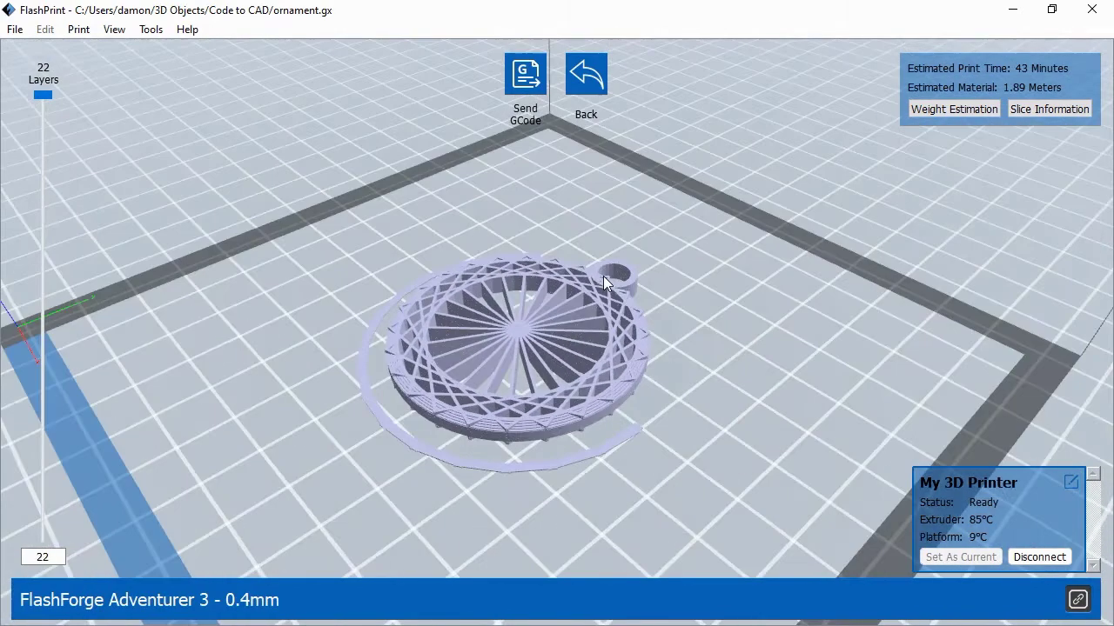
{"action": "left_click", "coordinate": [524, 78]}
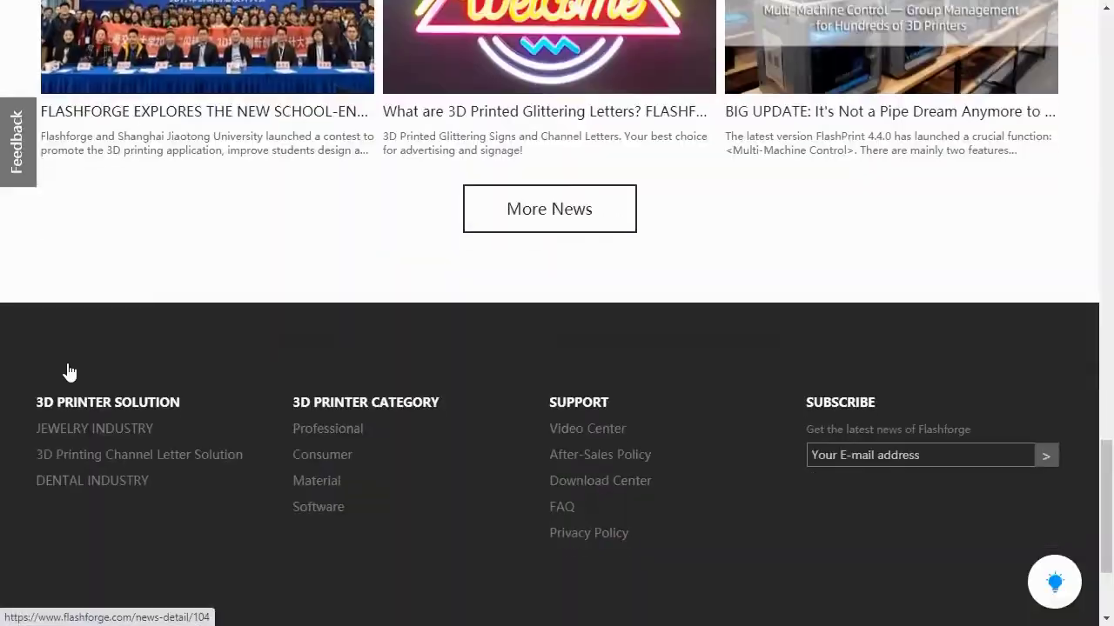
- Open the Download Center and scroll to the FlashPrint 4.5.1 win64 entry
{"action": "scroll", "coordinate": [68, 373], "scroll_direction": "up", "scroll_amount": 7}
{"action": "scroll", "coordinate": [69, 372], "scroll_direction": "up", "scroll_amount": 15}
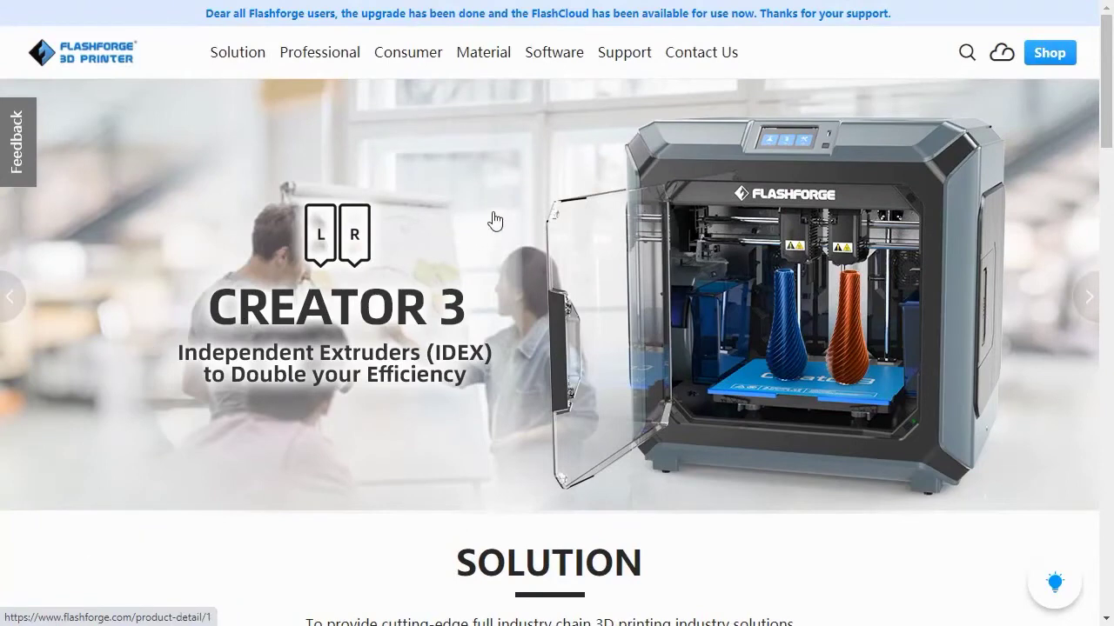
{"action": "mouse_move", "coordinate": [617, 68]}
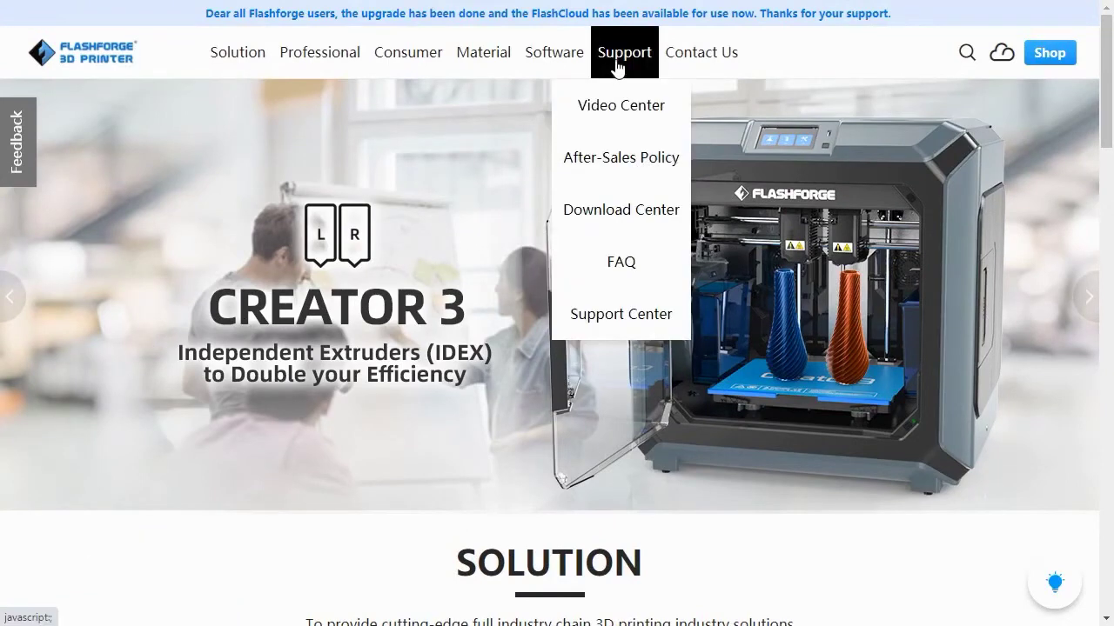
{"action": "left_click", "coordinate": [626, 214]}
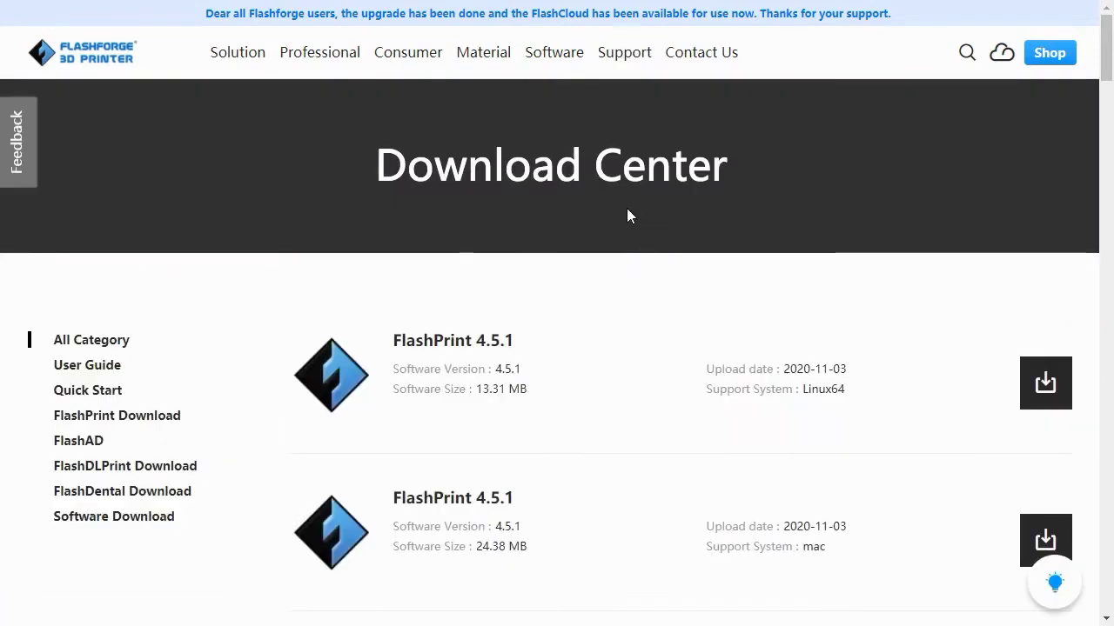
{"action": "scroll", "coordinate": [617, 220], "scroll_direction": "down", "scroll_amount": 3}
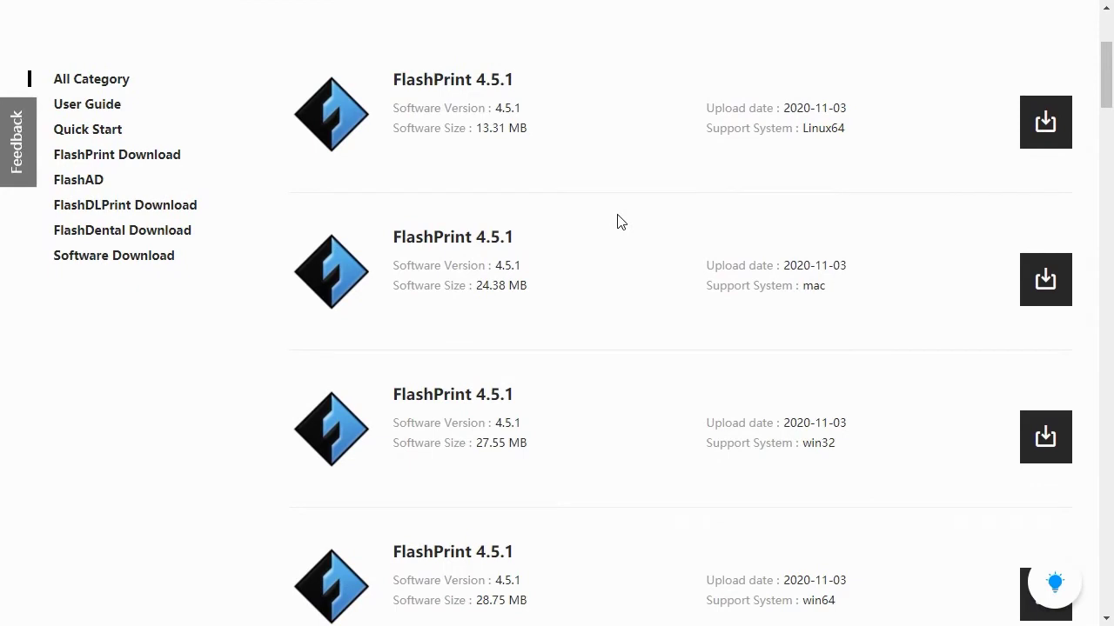
{"action": "scroll", "coordinate": [617, 220], "scroll_direction": "up", "scroll_amount": 2}
{"action": "scroll", "coordinate": [801, 368], "scroll_direction": "down", "scroll_amount": 1}
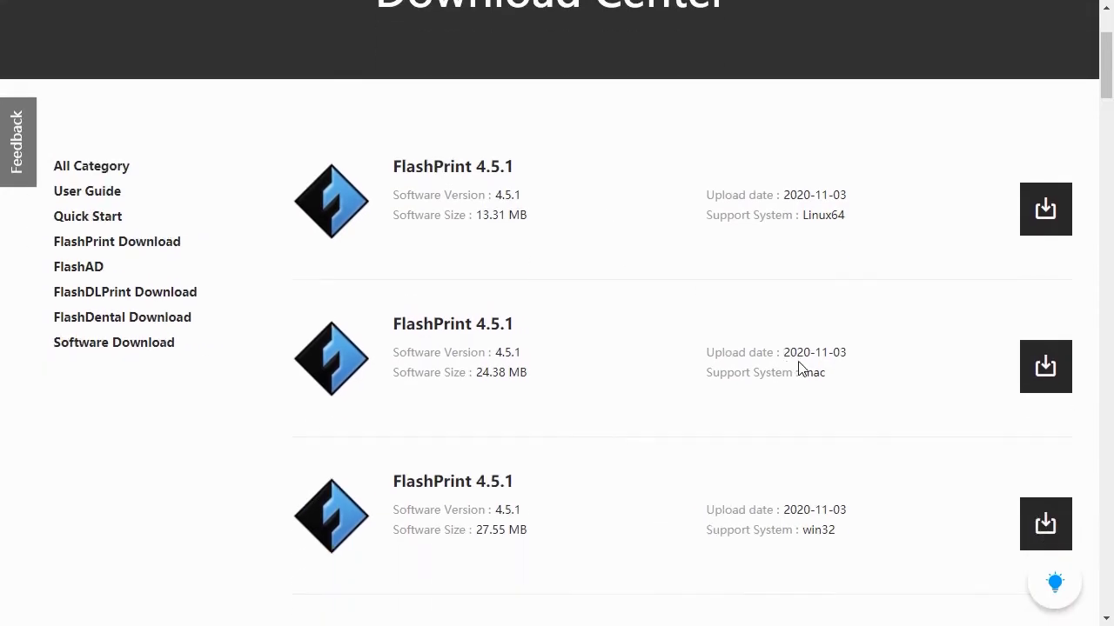
{"action": "scroll", "coordinate": [999, 504], "scroll_direction": "down", "scroll_amount": 2}
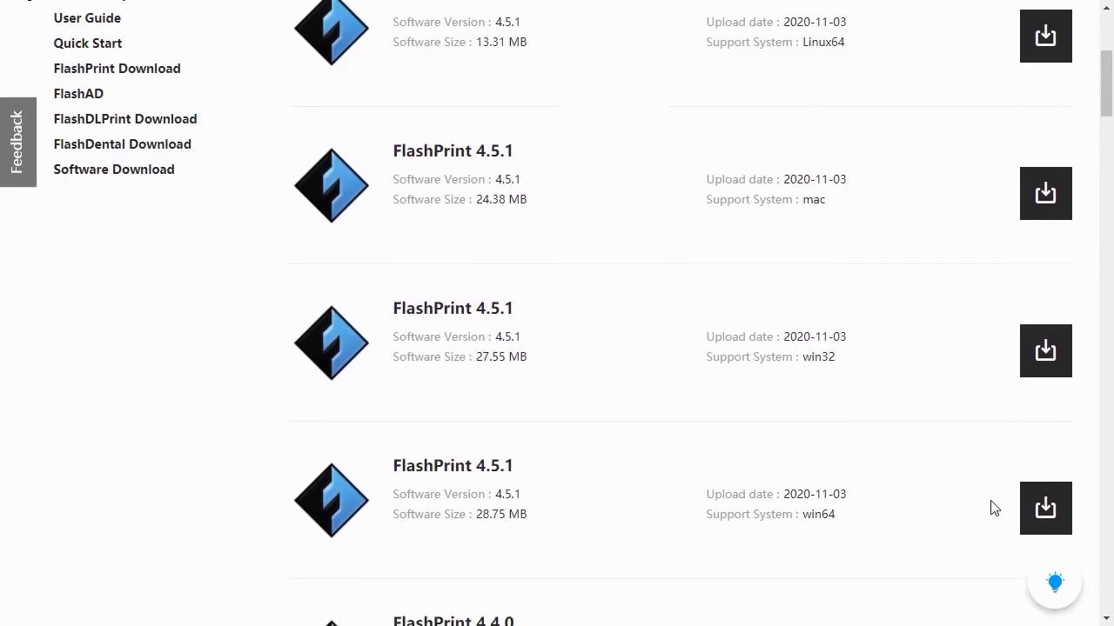
- Download the FlashPrint 4.5.1 win64 zip into 3D Objects and show it in its folder
{"action": "left_click", "coordinate": [1044, 511]}
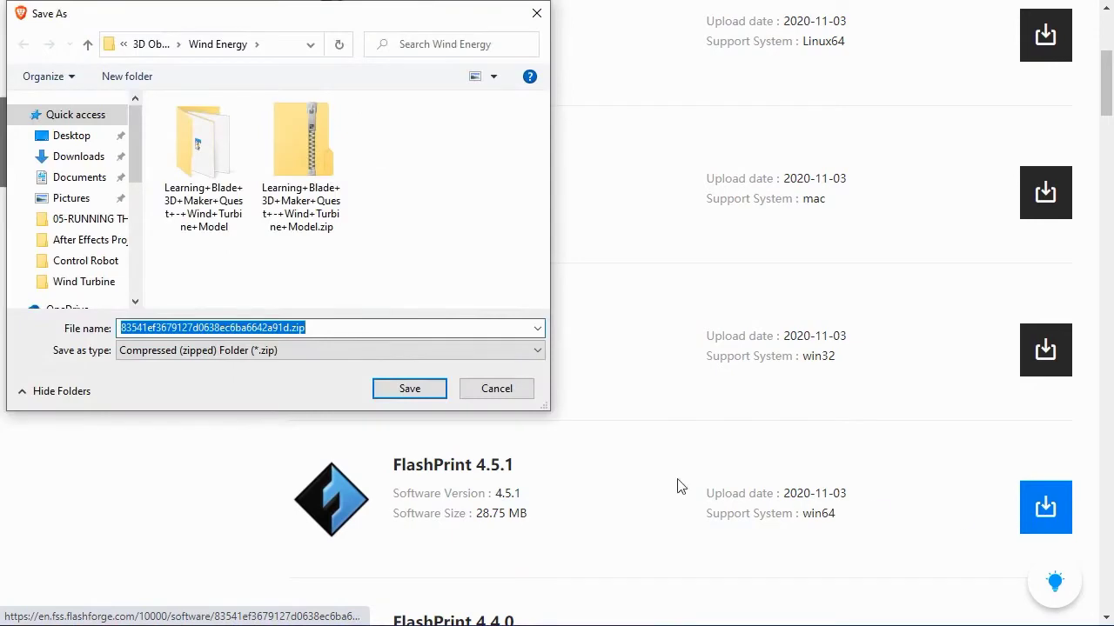
{"action": "left_click", "coordinate": [148, 43]}
{"action": "left_click", "coordinate": [414, 389]}
{"action": "left_click", "coordinate": [183, 595]}
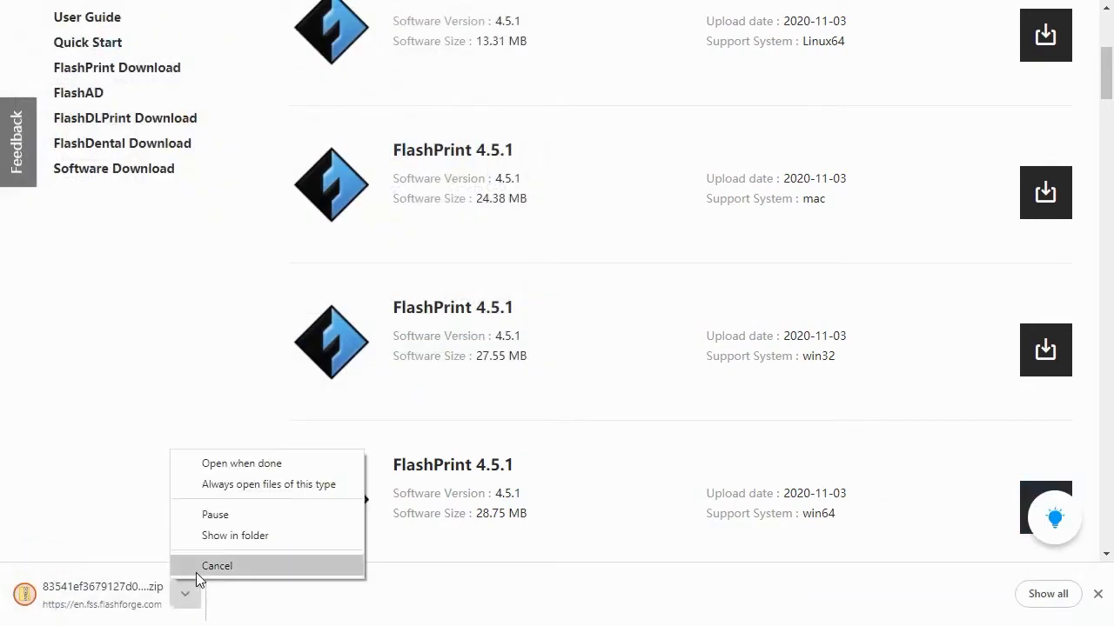
{"action": "left_click", "coordinate": [235, 536]}
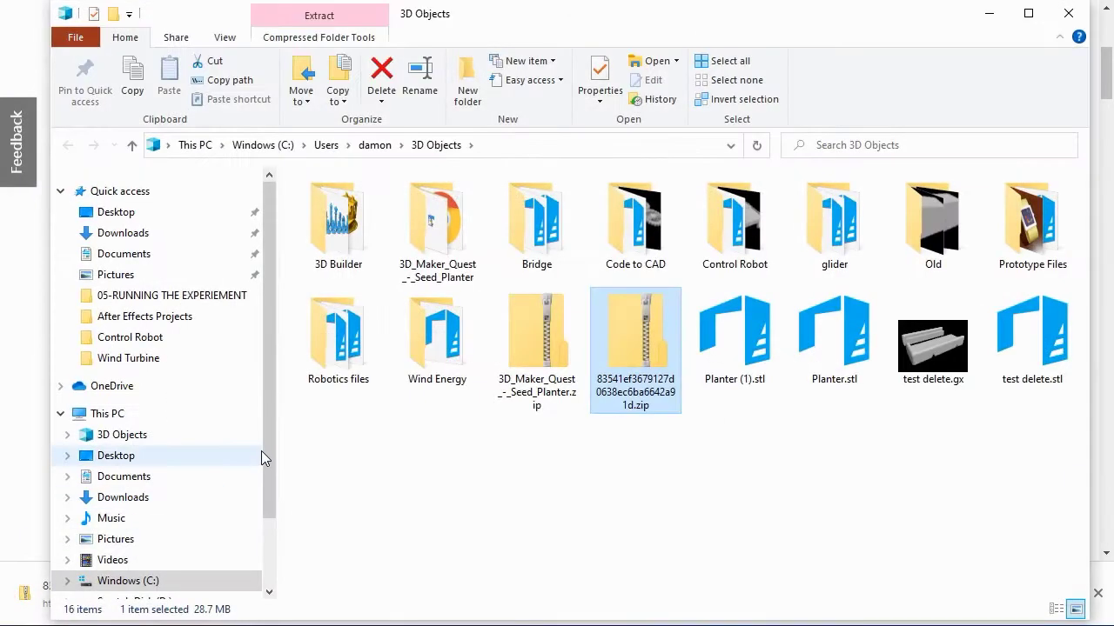
- Extract the zip and launch FlashPrint_4.5.1_x64.exe
{"action": "right_click", "coordinate": [633, 365]}
{"action": "left_click", "coordinate": [674, 311]}
{"action": "left_click", "coordinate": [703, 489]}
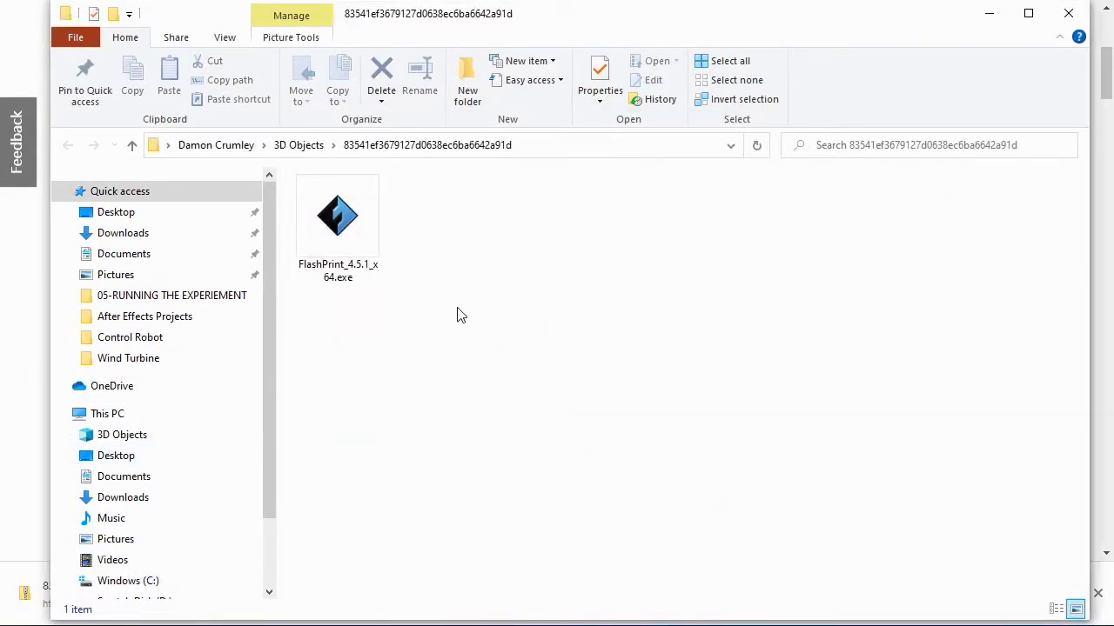
{"action": "double_click", "coordinate": [338, 222]}
- Install FlashPrint 4.5.1 and its device drivers into C:\Program Files\FlashForge\FlashPrint with launch-on-finish enabled
{"action": "left_click", "coordinate": [582, 353]}
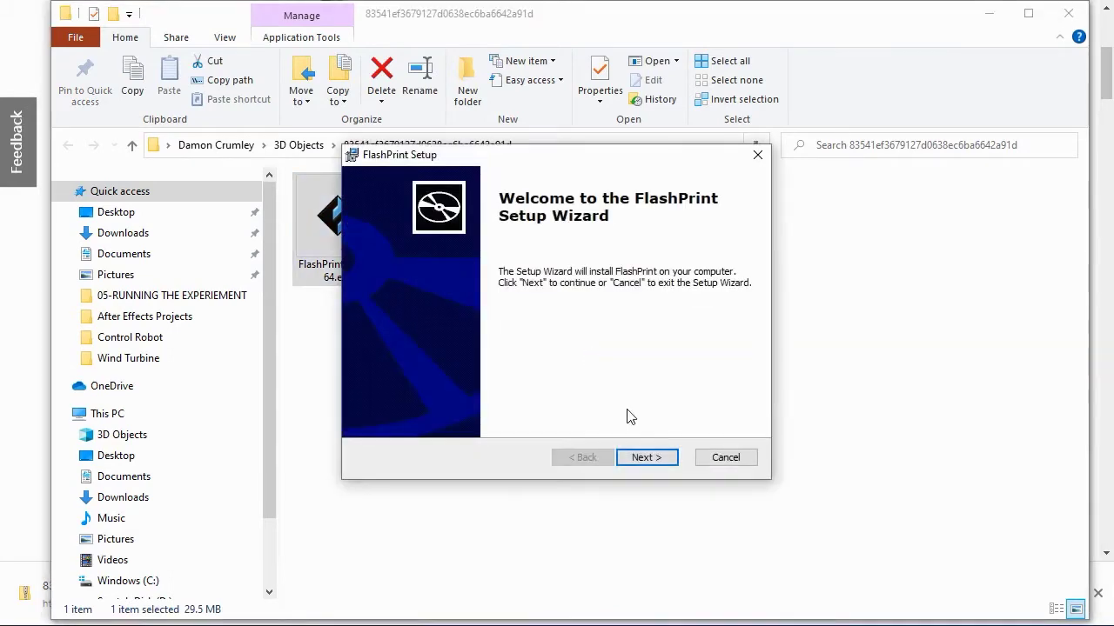
{"action": "left_click", "coordinate": [646, 456]}
{"action": "left_click", "coordinate": [508, 393]}
{"action": "left_click", "coordinate": [659, 457]}
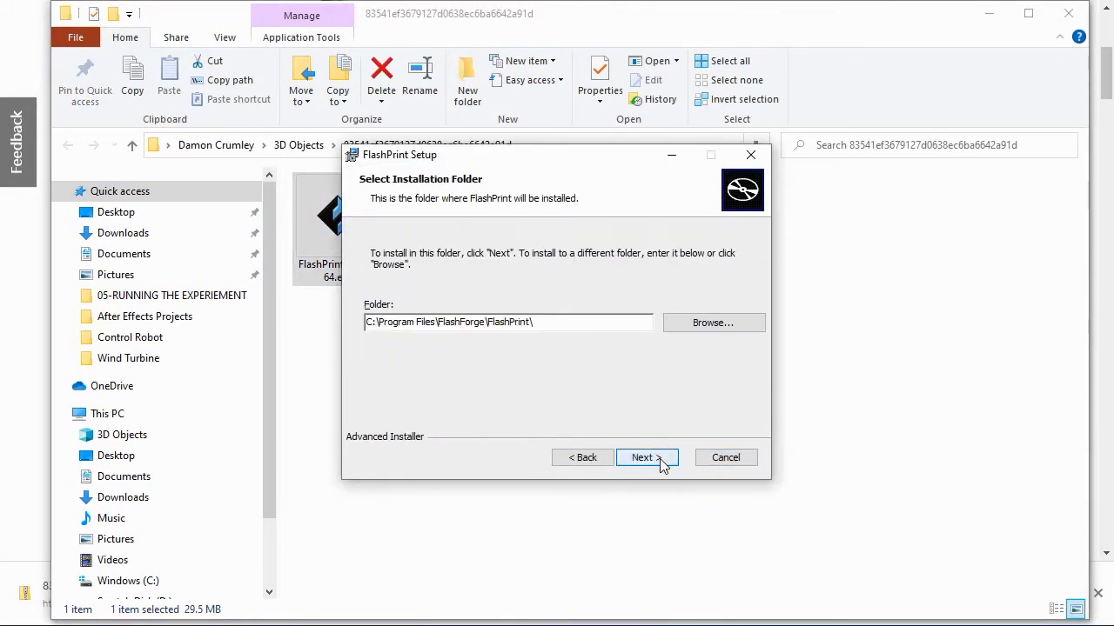
{"action": "left_click", "coordinate": [658, 457]}
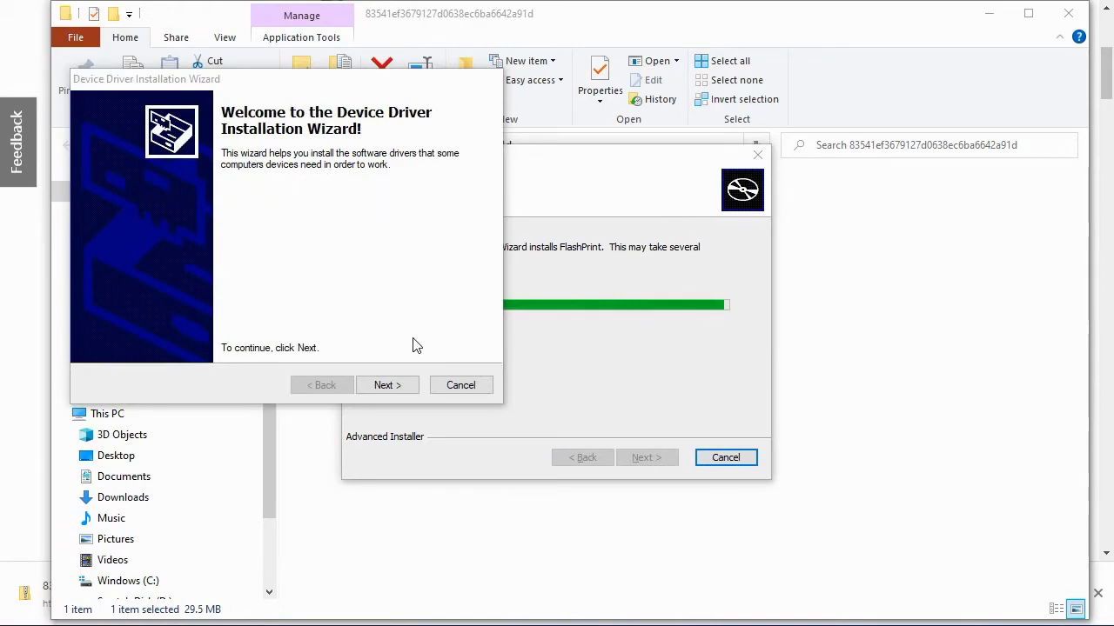
{"action": "left_click", "coordinate": [388, 384]}
{"action": "left_click", "coordinate": [386, 384]}
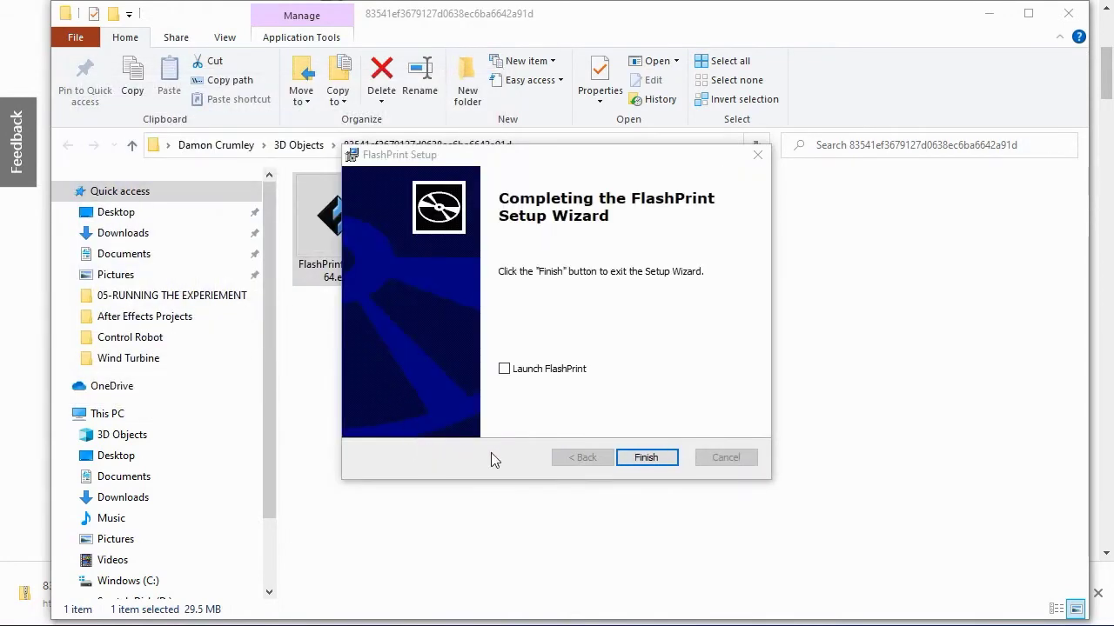
{"action": "left_click", "coordinate": [504, 370]}
{"action": "left_click", "coordinate": [645, 459]}
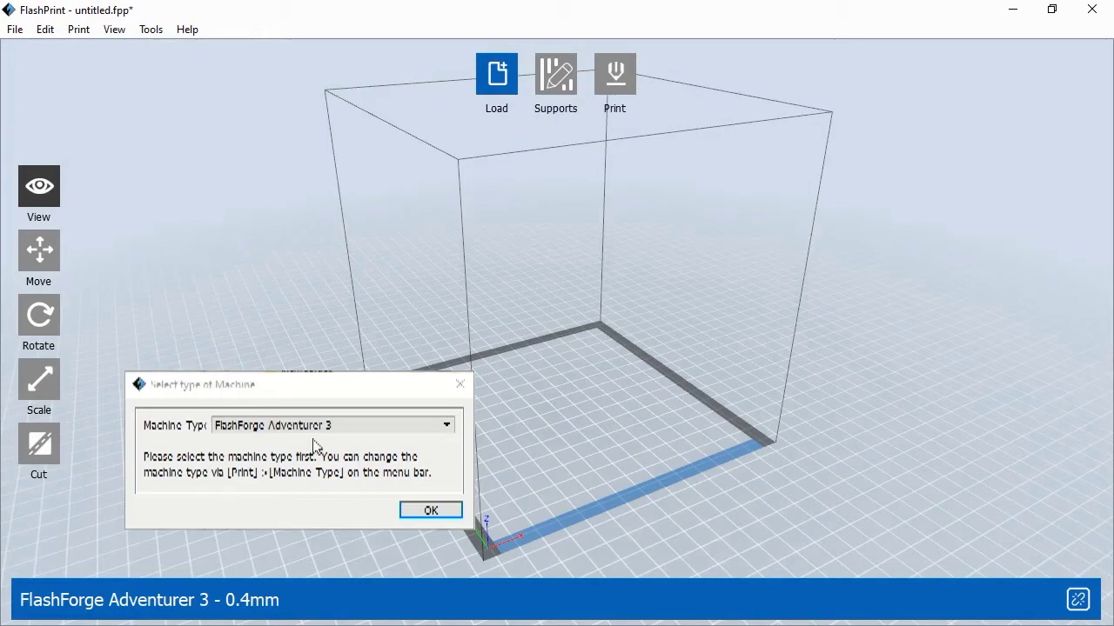
- Choose FlashForge Adventurer 3 as the machine type and view the empty build volume
{"action": "left_click", "coordinate": [438, 428]}
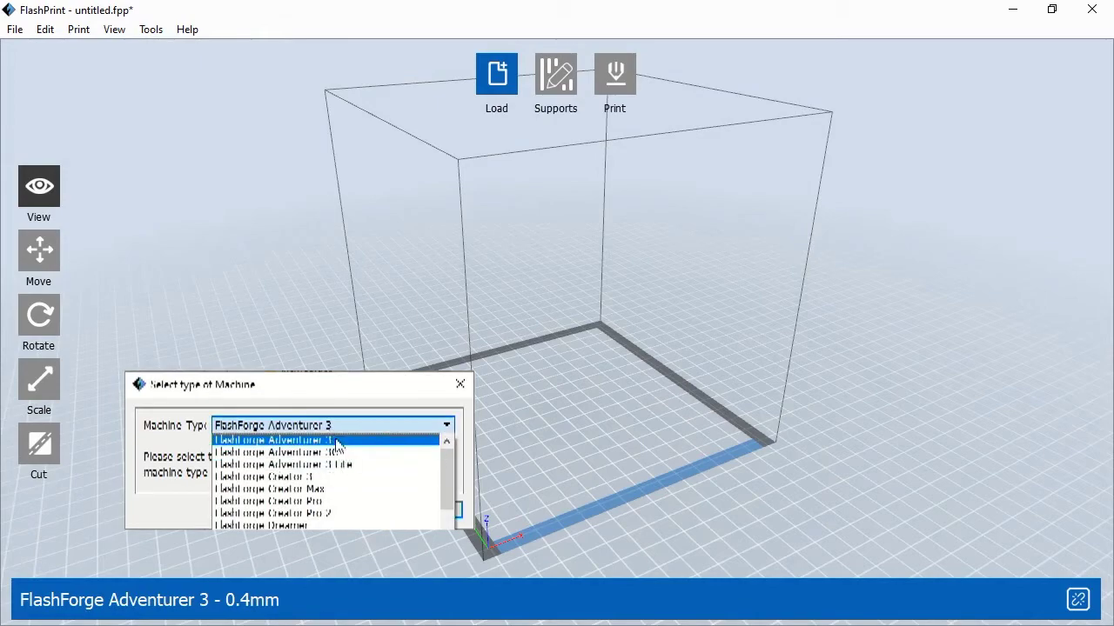
{"action": "left_click", "coordinate": [348, 440]}
{"action": "left_click", "coordinate": [418, 513]}
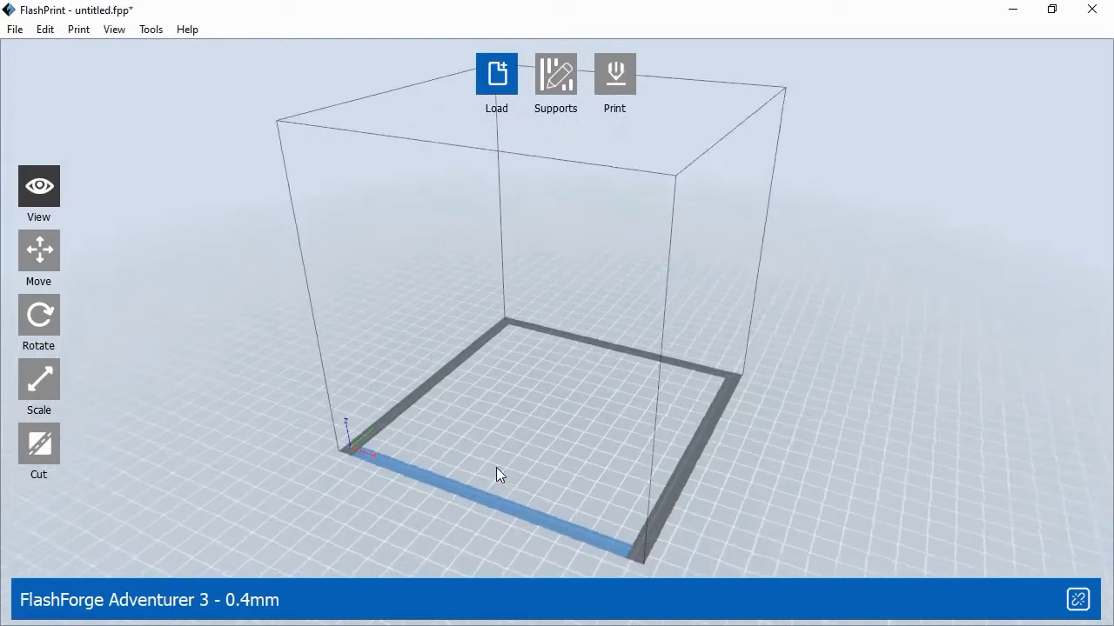
{"action": "left_click_drag", "start_coordinate": [496, 467], "coordinate": [519, 465]}
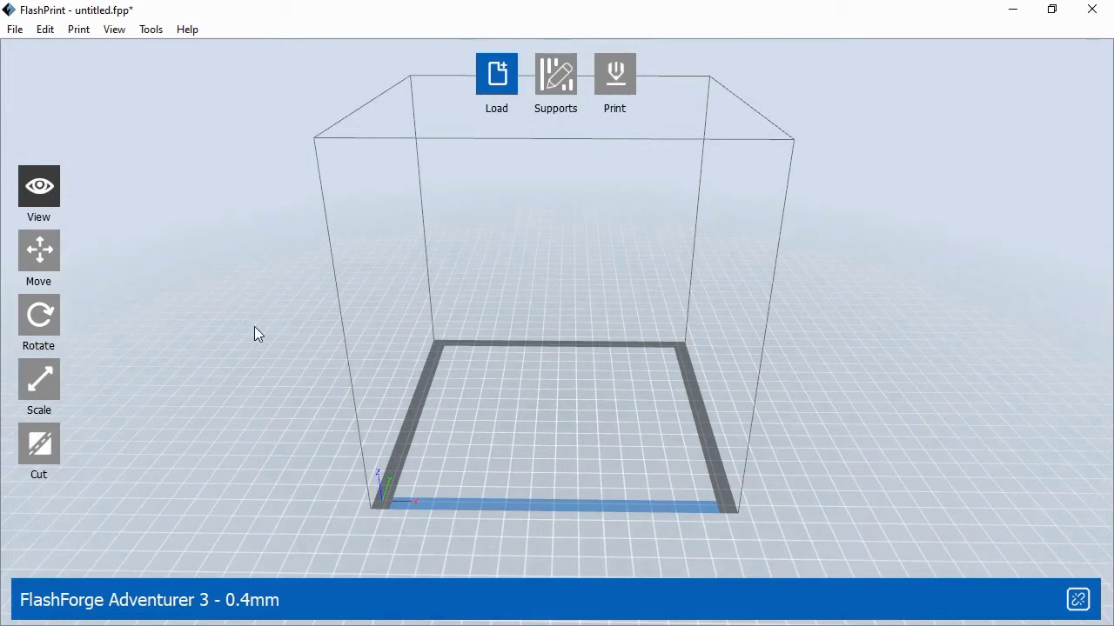
{"action": "left_click", "coordinate": [78, 28]}
- Connect to 'My 3D Printer' through Connect Machine and close the dialog once it shows Ready
{"action": "left_click", "coordinate": [94, 48]}
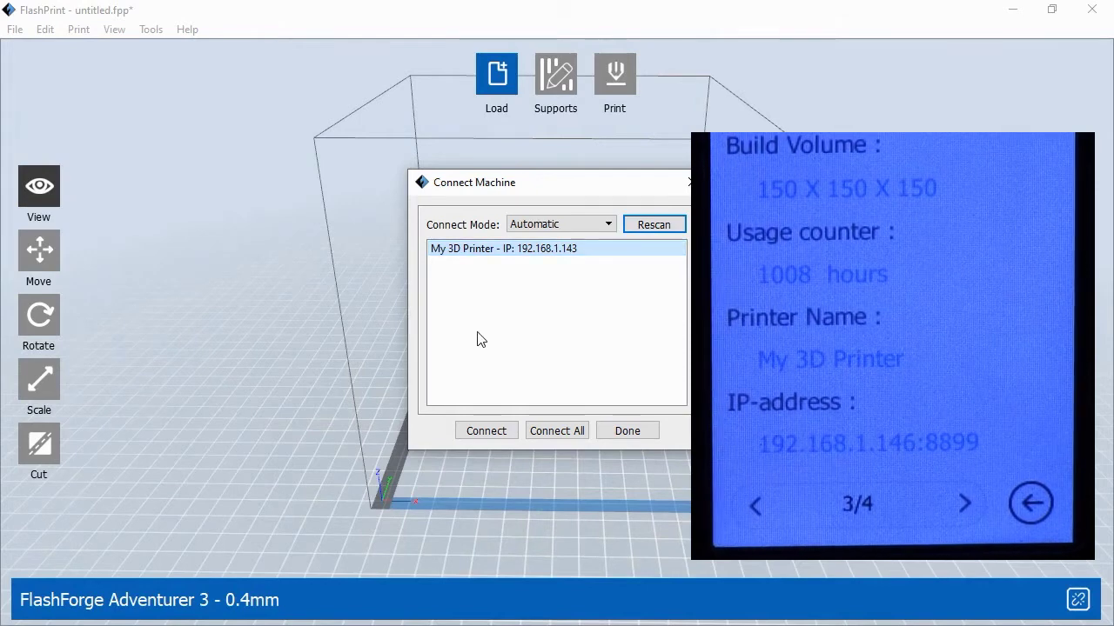
{"action": "left_click", "coordinate": [589, 252]}
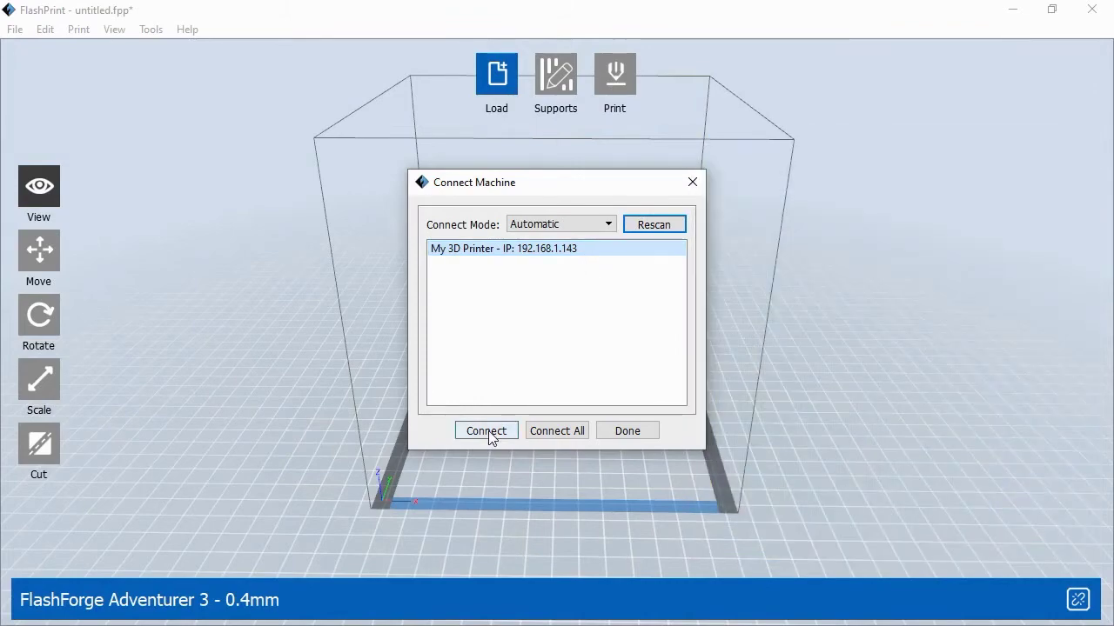
{"action": "left_click", "coordinate": [485, 431]}
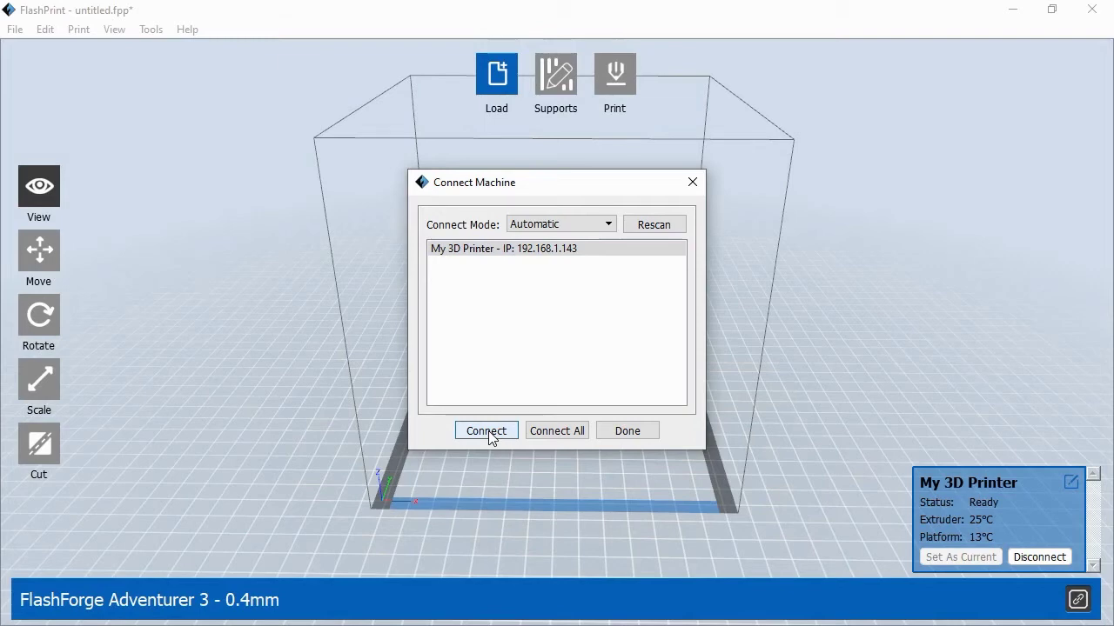
{"action": "left_click", "coordinate": [651, 435]}
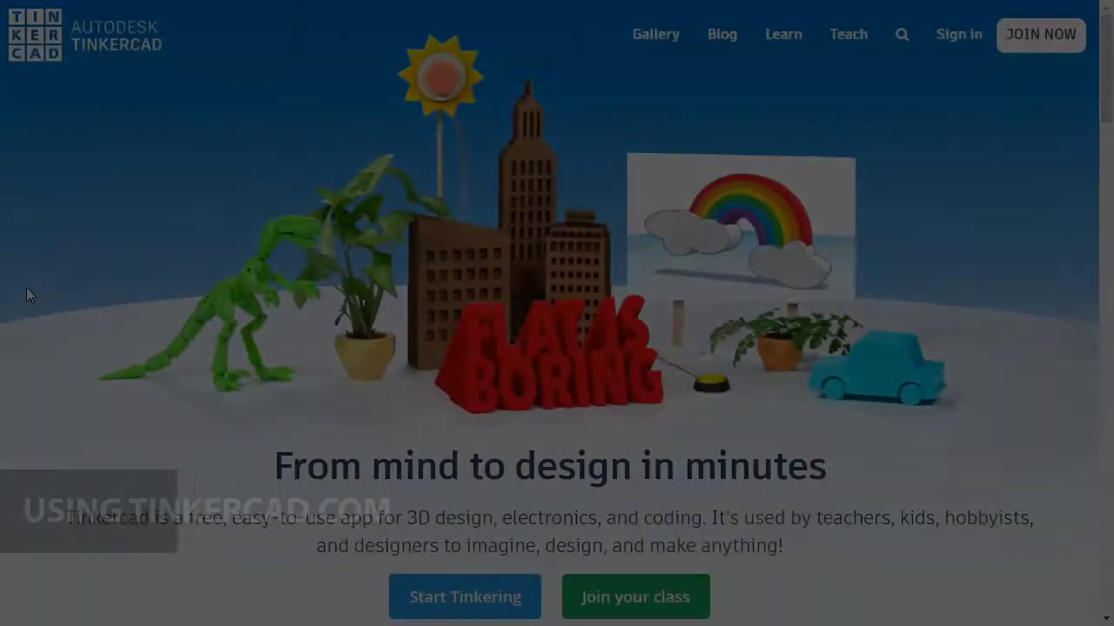
- Look over the Tinkercad homepage and sign in to reach My recent designs
{"action": "scroll", "coordinate": [26, 294], "scroll_direction": "down", "scroll_amount": 10}
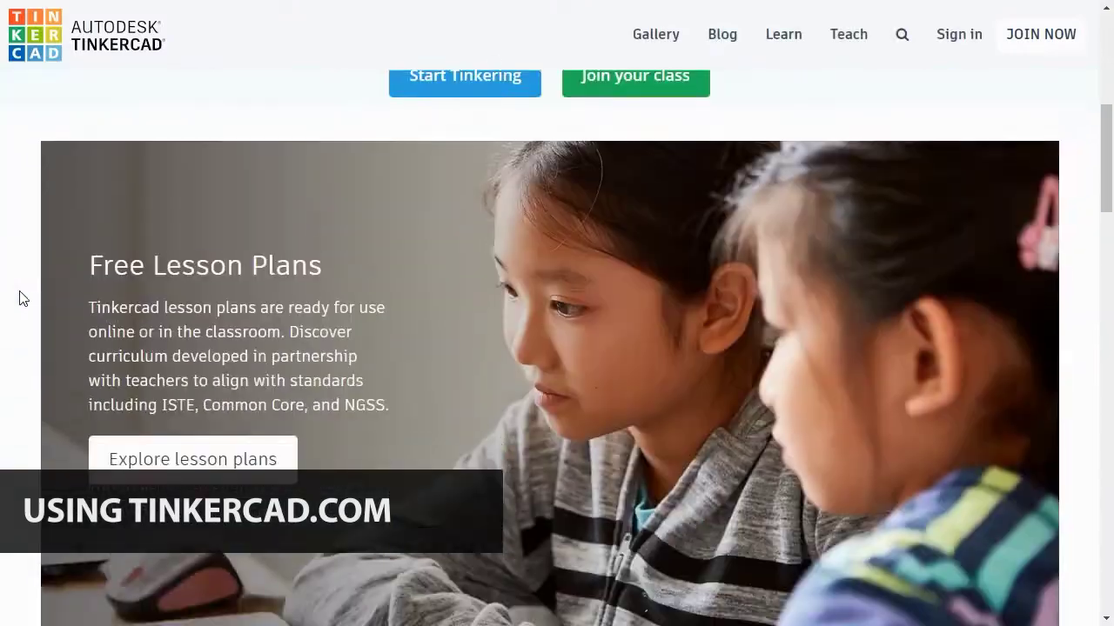
{"action": "scroll", "coordinate": [19, 304], "scroll_direction": "up", "scroll_amount": 10}
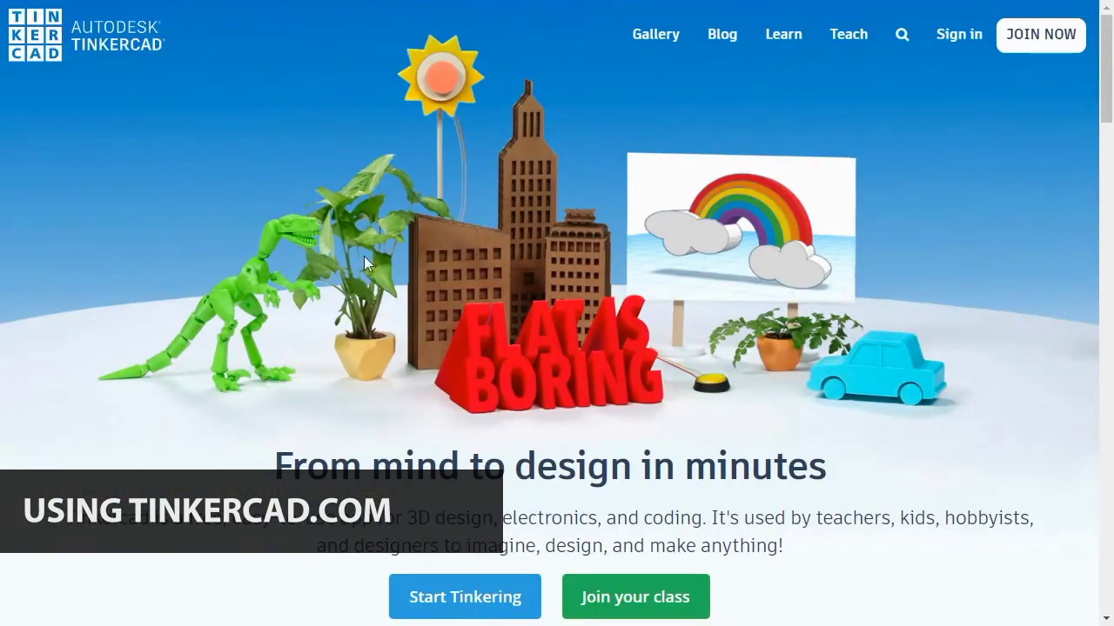
{"action": "left_click", "coordinate": [959, 39]}
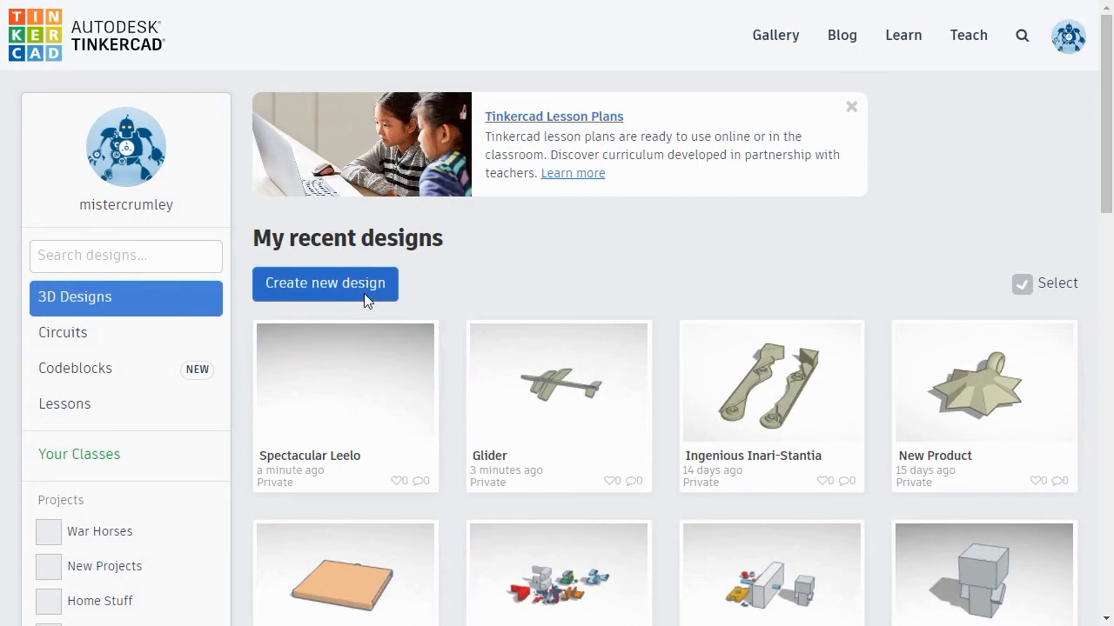
- Create a new design, Brave Hango-Waasa, and place a ruler at the workplane's front-left corner
{"action": "left_click", "coordinate": [333, 282]}
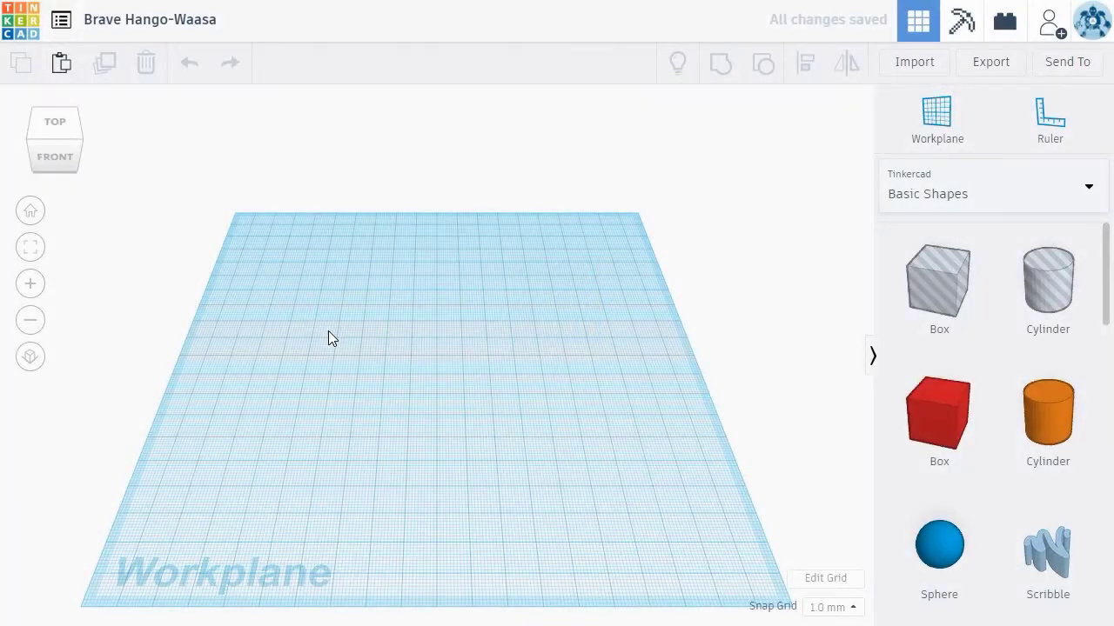
{"action": "right_click_drag", "start_coordinate": [572, 445], "coordinate": [569, 385]}
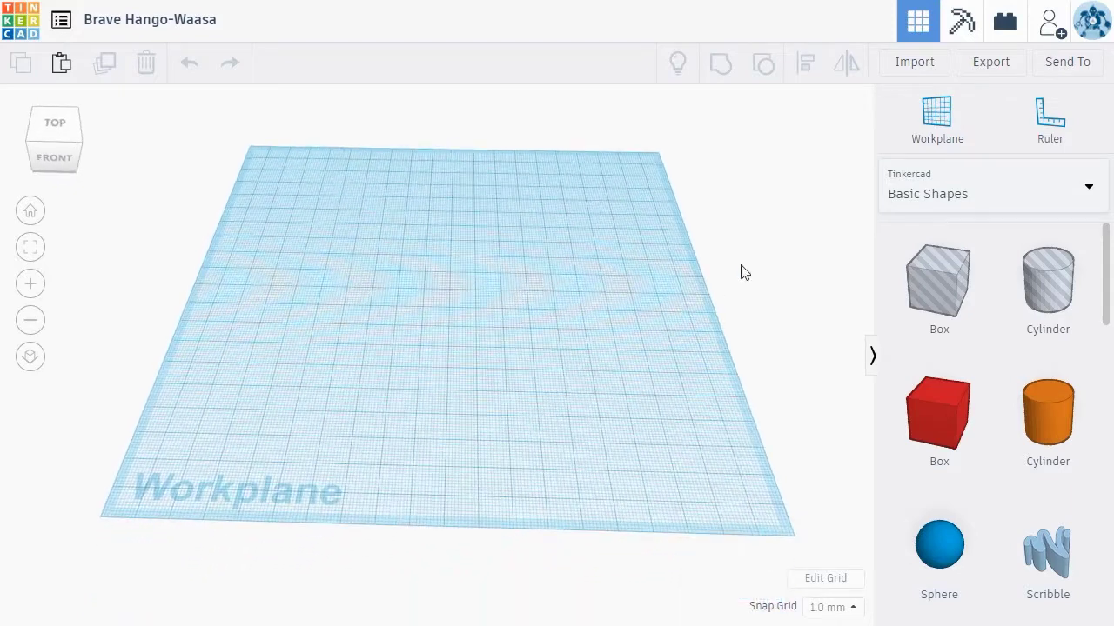
{"action": "left_click", "coordinate": [1053, 128]}
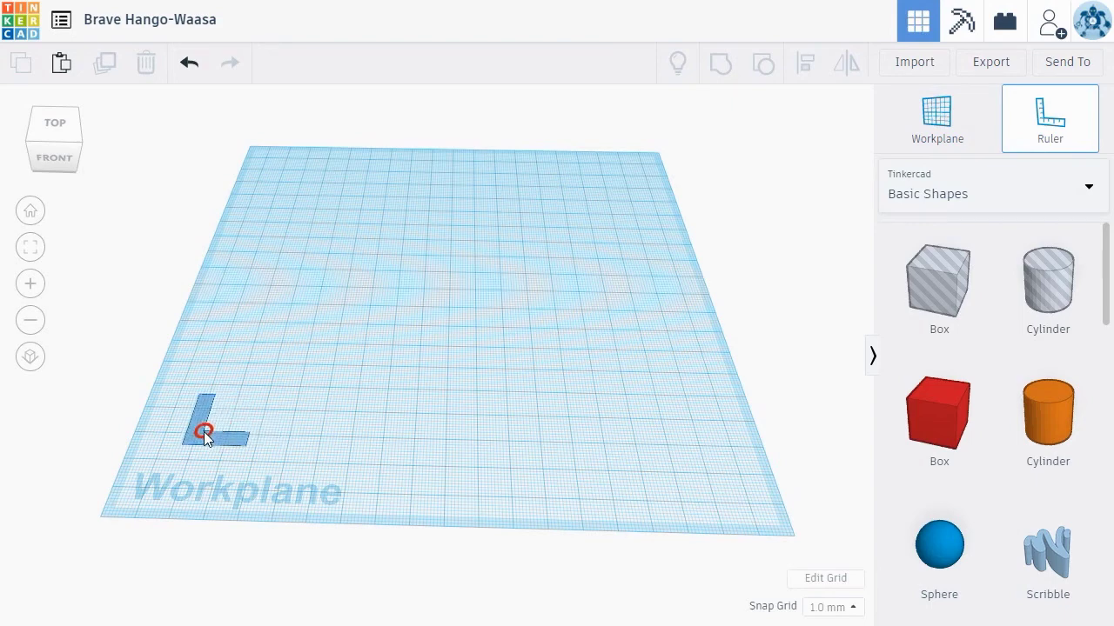
{"action": "left_click", "coordinate": [200, 443]}
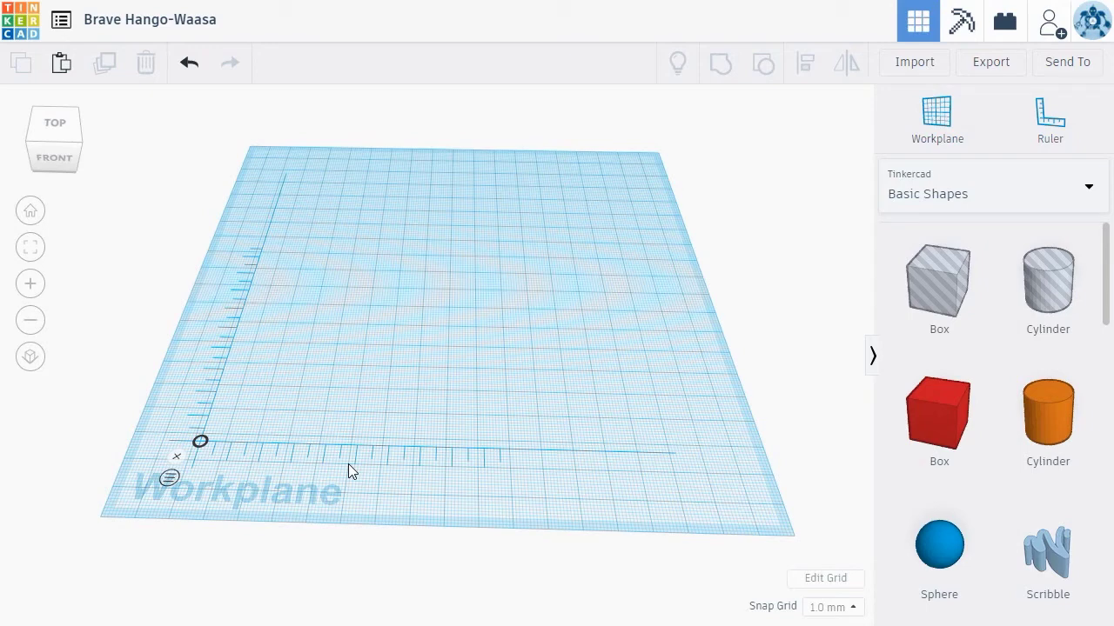
- Add a red box, set its height to 10, then resize it to about 44 × 45 × 41 mm
{"action": "left_click_drag", "start_coordinate": [945, 417], "coordinate": [429, 336]}
{"action": "mouse_move", "coordinate": [503, 363]}
{"action": "right_mouse_down"}
{"action": "mouse_move", "coordinate": [523, 369]}
{"action": "mouse_move", "coordinate": [524, 352]}
{"action": "mouse_move", "coordinate": [515, 374]}
{"action": "right_mouse_up"}
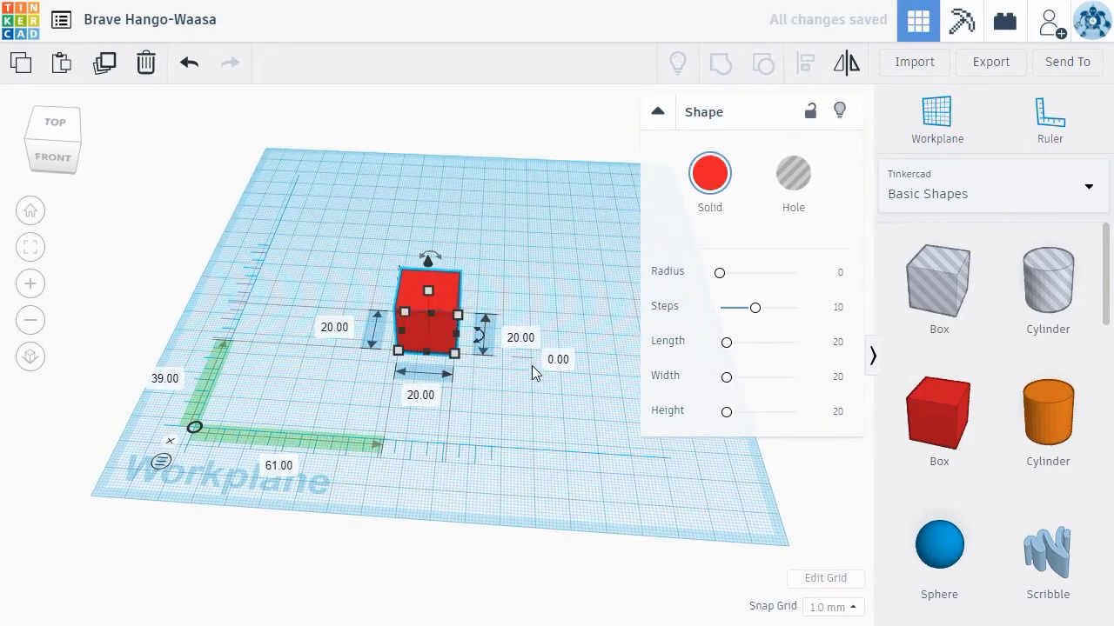
{"action": "left_click", "coordinate": [521, 338]}
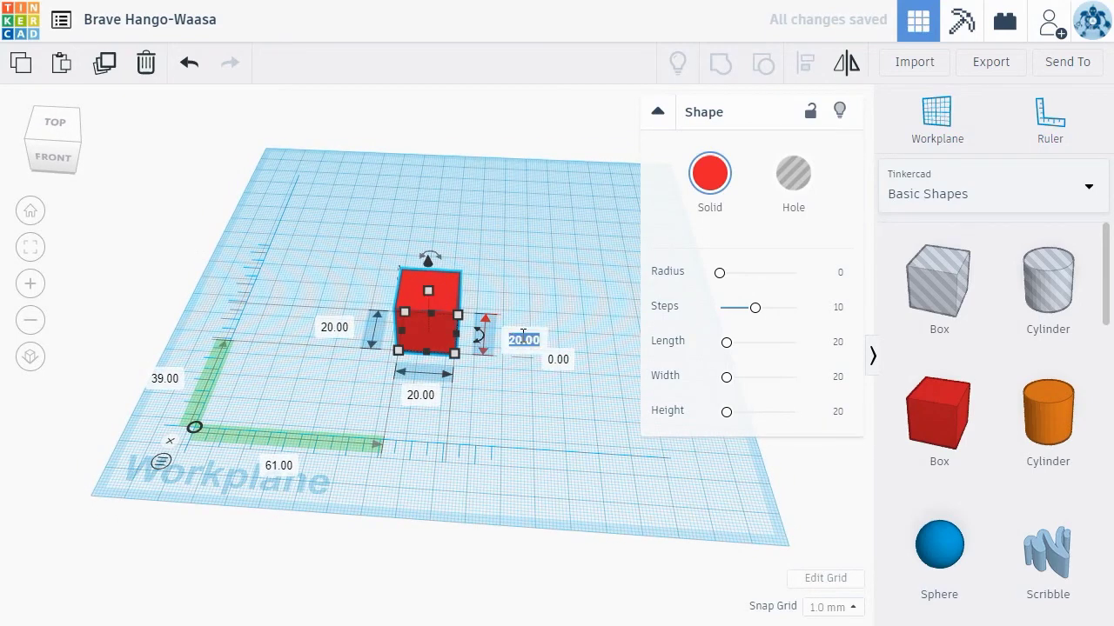
{"action": "type", "text": "10"}
{"action": "key", "text": "Return"}
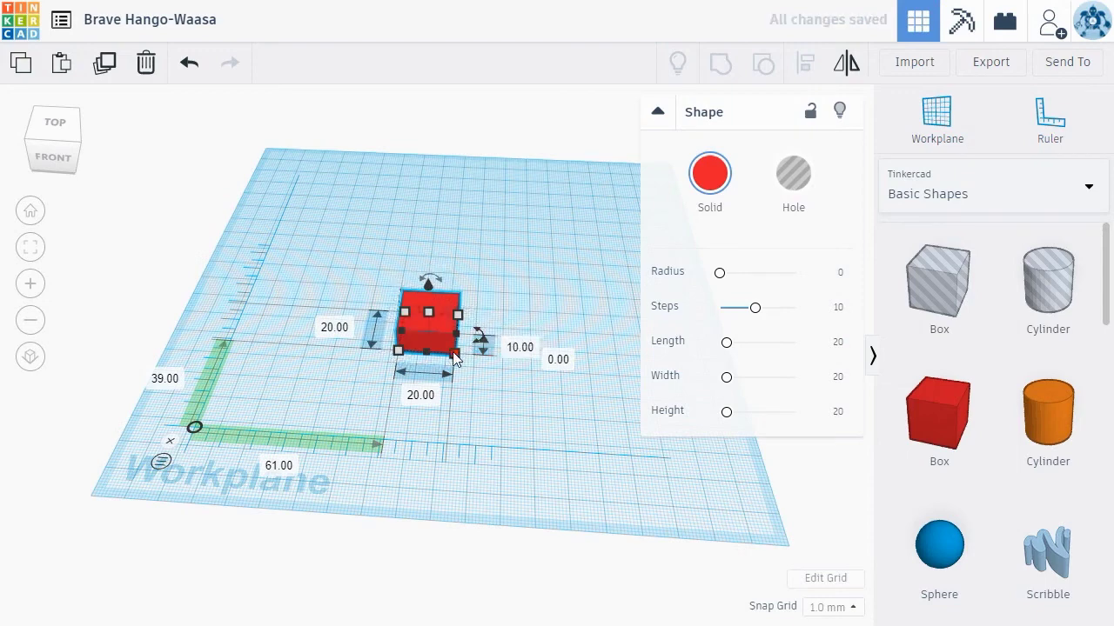
{"action": "left_click_drag", "start_coordinate": [456, 333], "coordinate": [519, 333]}
{"action": "left_click_drag", "start_coordinate": [460, 353], "coordinate": [452, 401]}
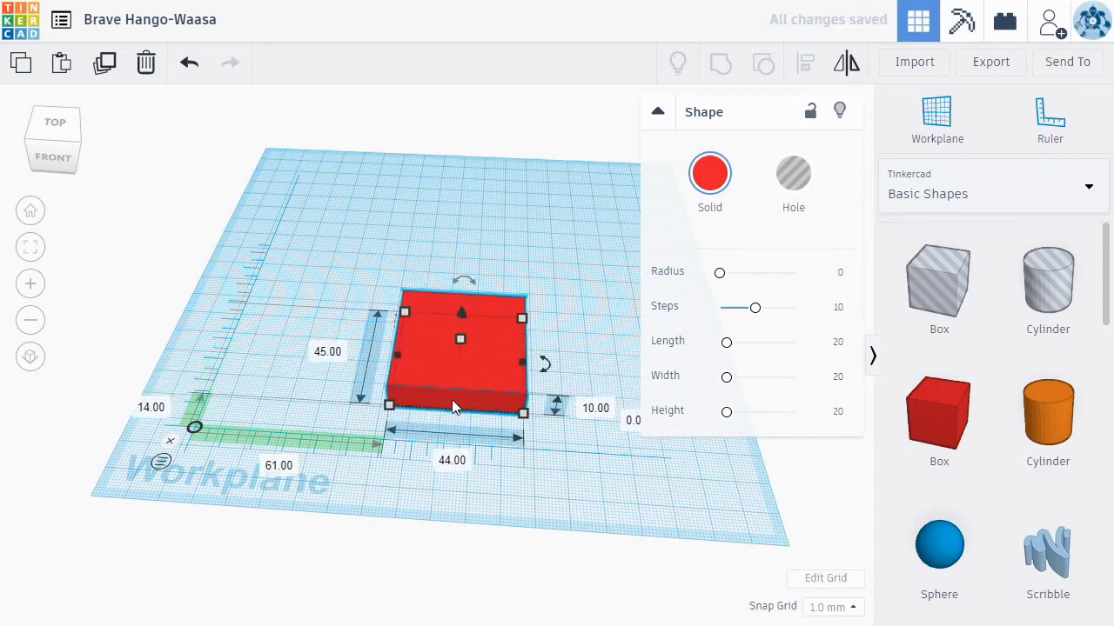
{"action": "right_click_drag", "start_coordinate": [562, 375], "coordinate": [557, 313]}
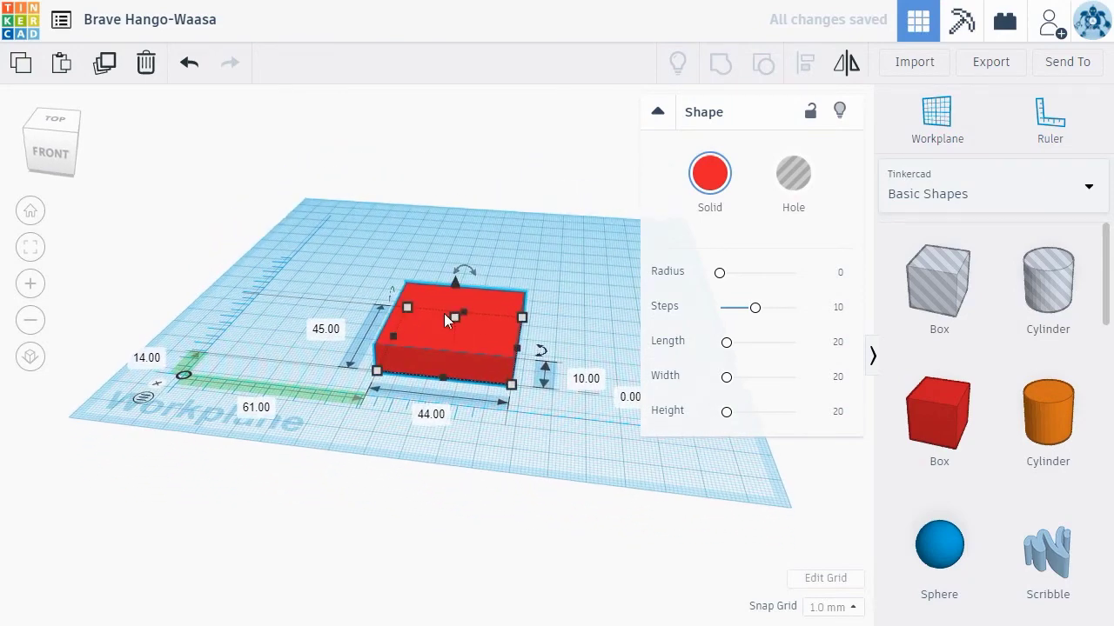
{"action": "left_click_drag", "start_coordinate": [451, 318], "coordinate": [462, 232]}
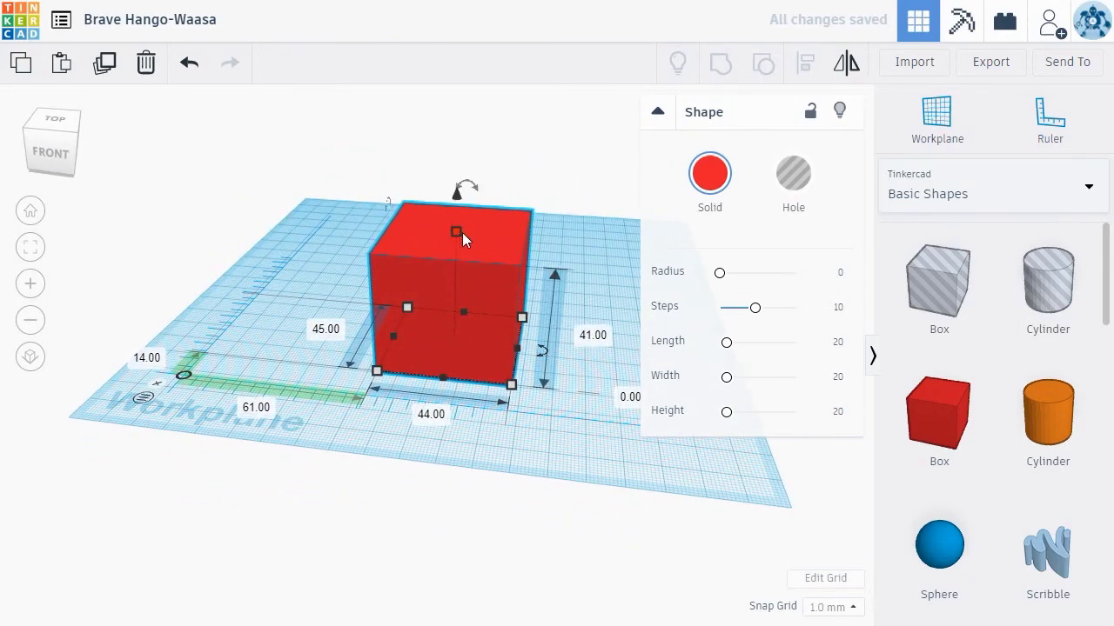
- Add an orange cylinder 40 mm tall and push it into the red box
{"action": "left_click_drag", "start_coordinate": [1048, 414], "coordinate": [592, 460]}
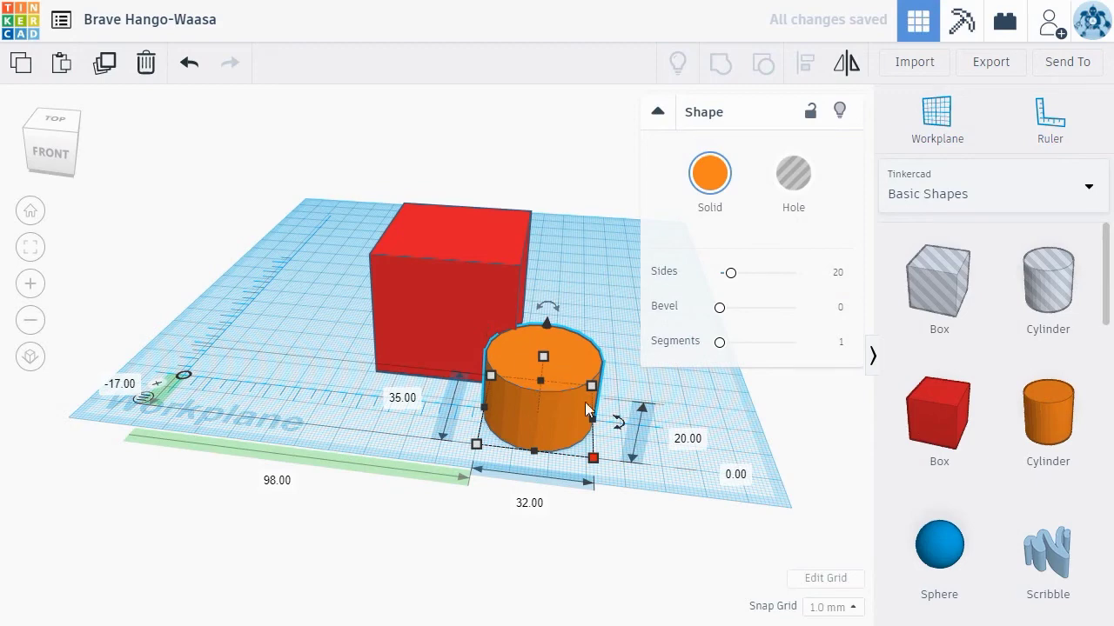
{"action": "left_click", "coordinate": [686, 439]}
{"action": "type", "text": "40"}
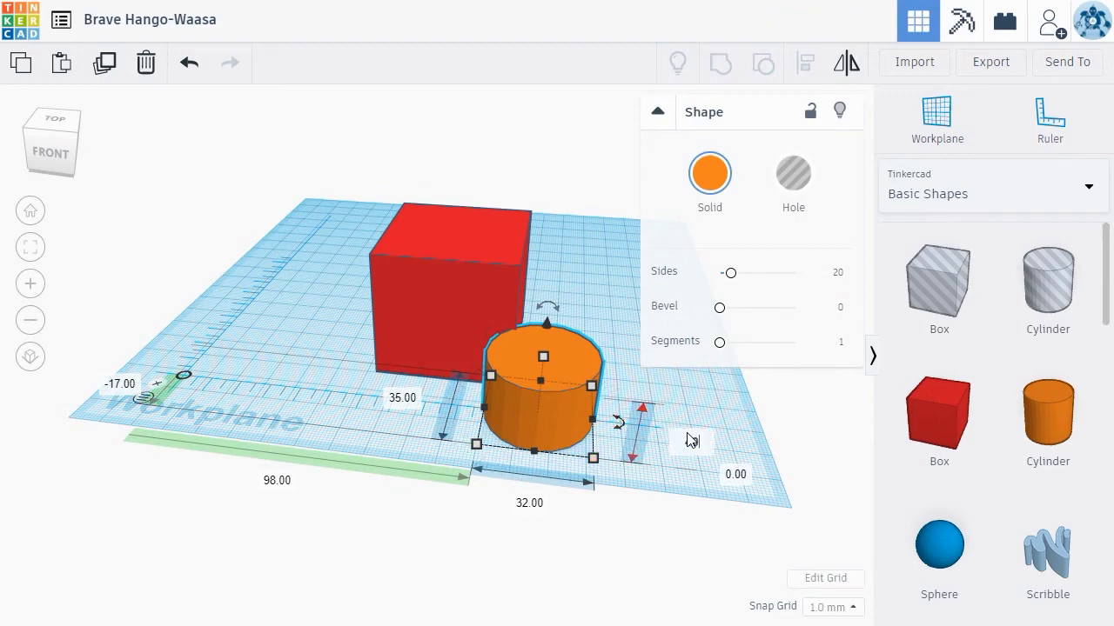
{"action": "key", "text": "Return"}
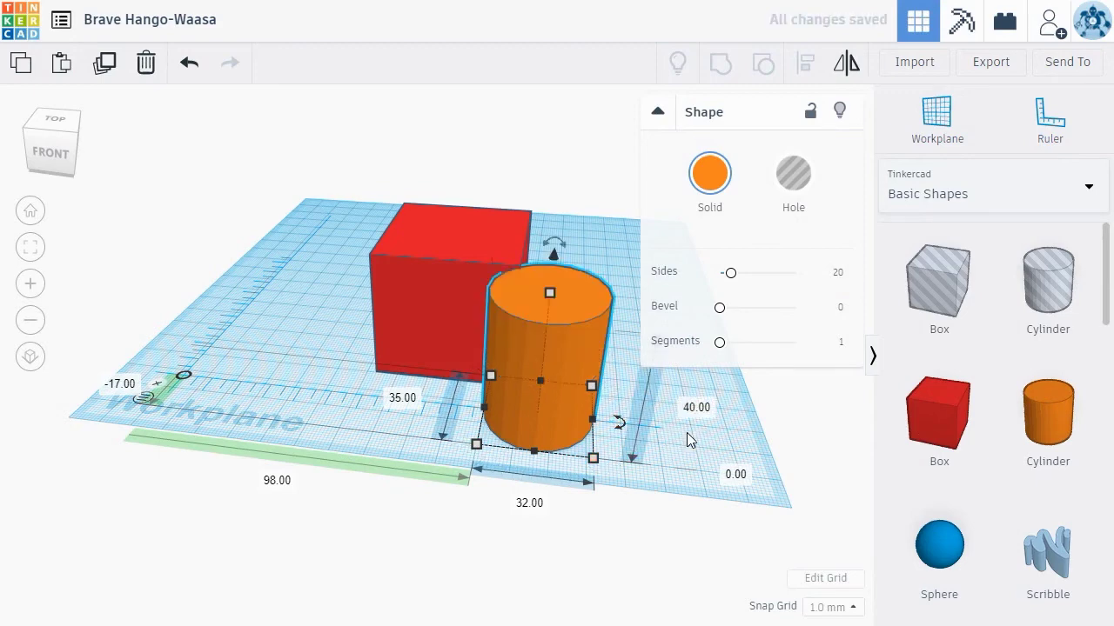
{"action": "left_click_drag", "start_coordinate": [555, 414], "coordinate": [451, 373]}
- Group the box and cylinder together, then ungroup them again
{"action": "left_click", "coordinate": [506, 240], "text": "shift"}
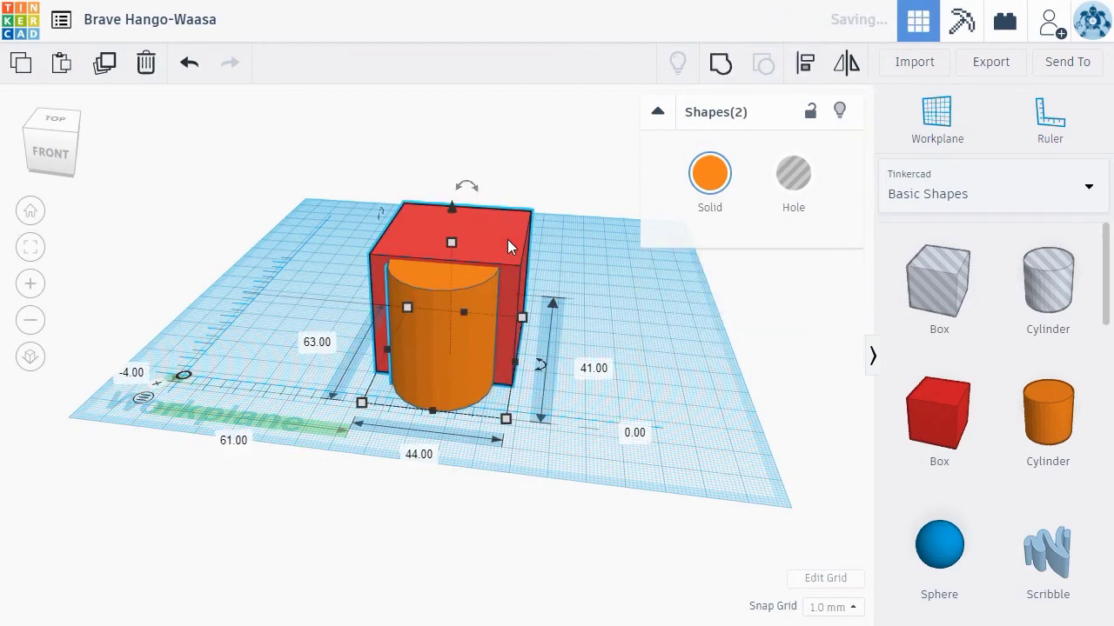
{"action": "left_click", "coordinate": [717, 65]}
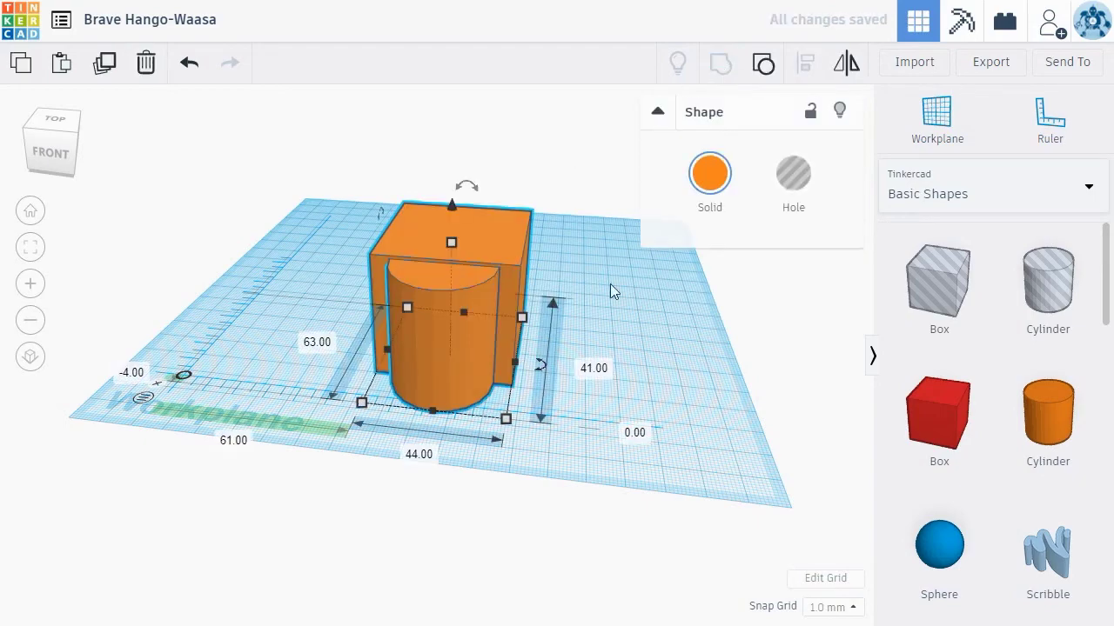
{"action": "right_click_drag", "start_coordinate": [623, 367], "coordinate": [559, 368]}
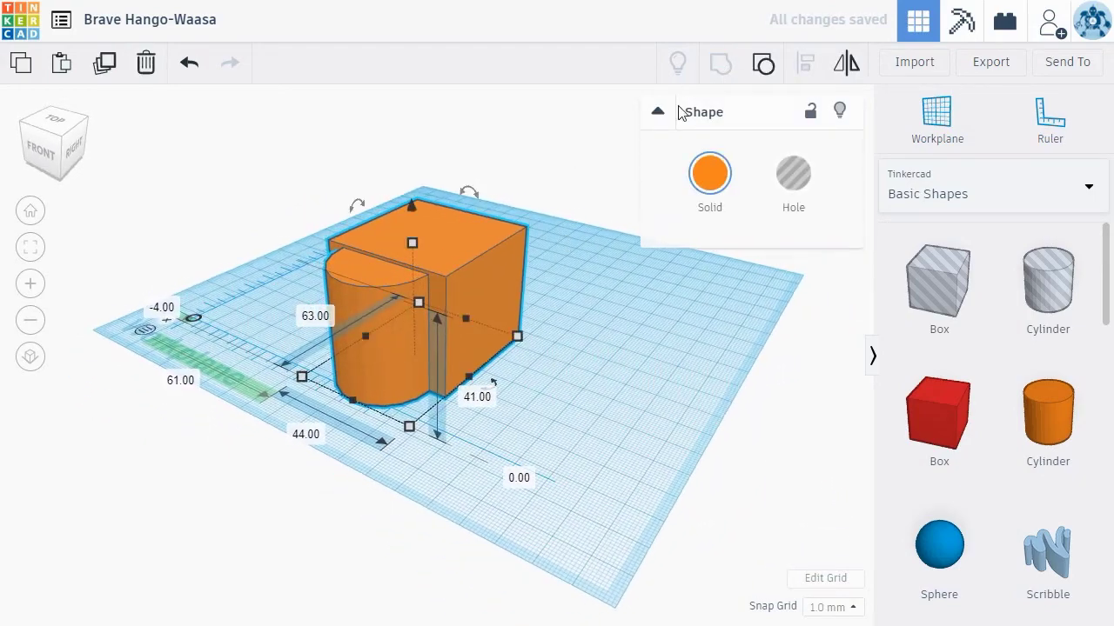
{"action": "left_click", "coordinate": [762, 67]}
{"action": "left_click", "coordinate": [586, 412]}
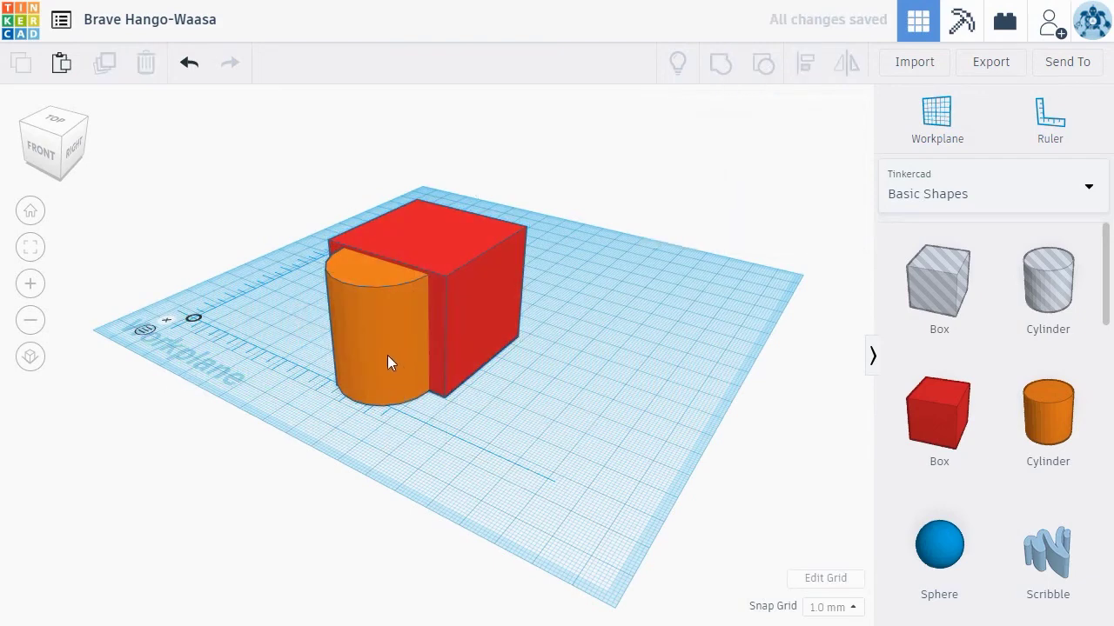
- Reposition the red box over the cylinder's top and make it a hole
{"action": "left_click_drag", "start_coordinate": [477, 294], "coordinate": [414, 336]}
{"action": "left_click_drag", "start_coordinate": [425, 224], "coordinate": [452, 235]}
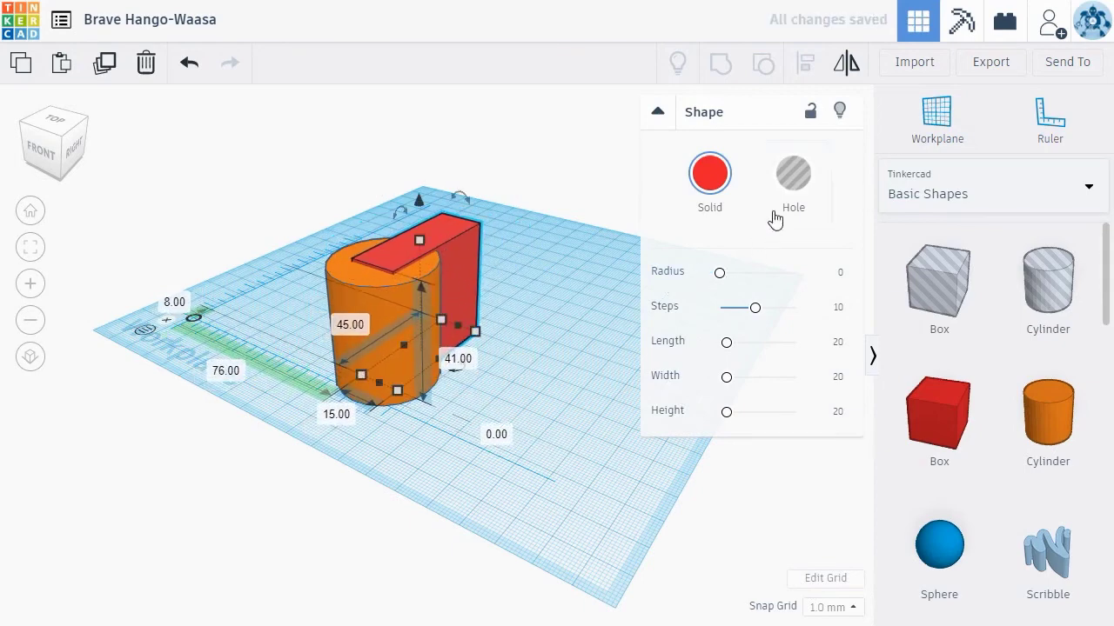
{"action": "left_click", "coordinate": [792, 180]}
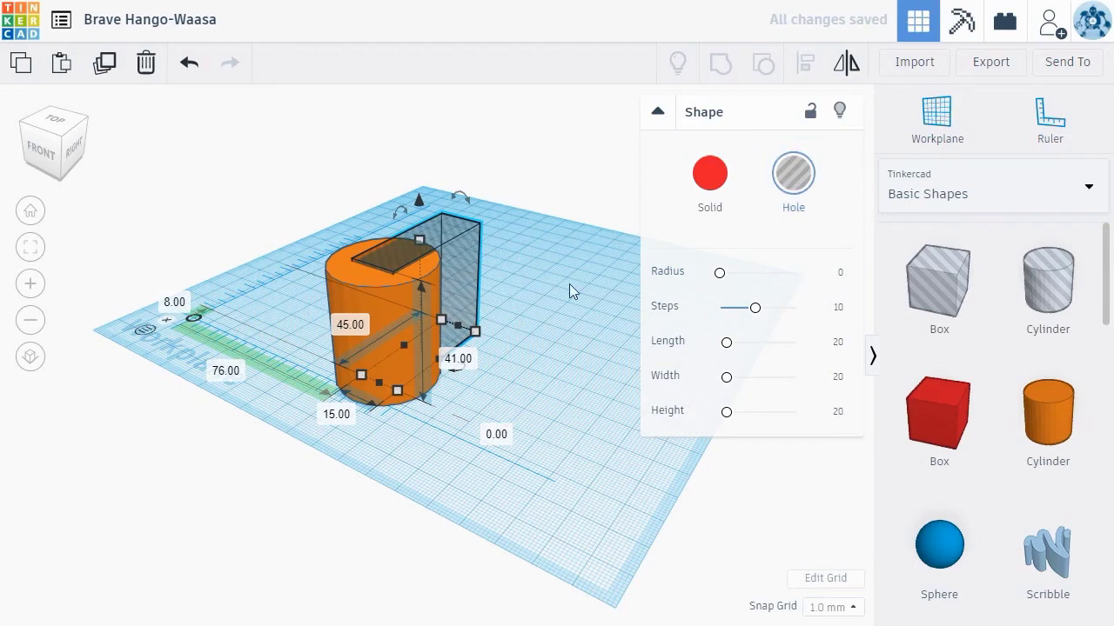
{"action": "right_click_drag", "start_coordinate": [569, 287], "coordinate": [624, 371]}
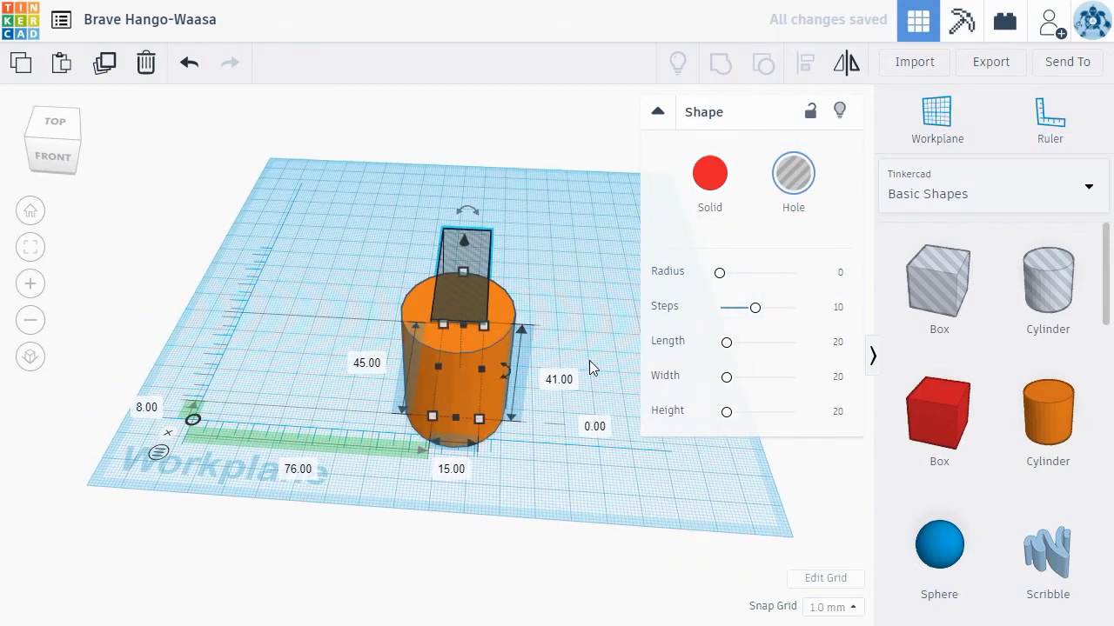
- Group the hole box with the orange cylinder to cut a slot into it
{"action": "left_click", "coordinate": [501, 298], "text": "shift"}
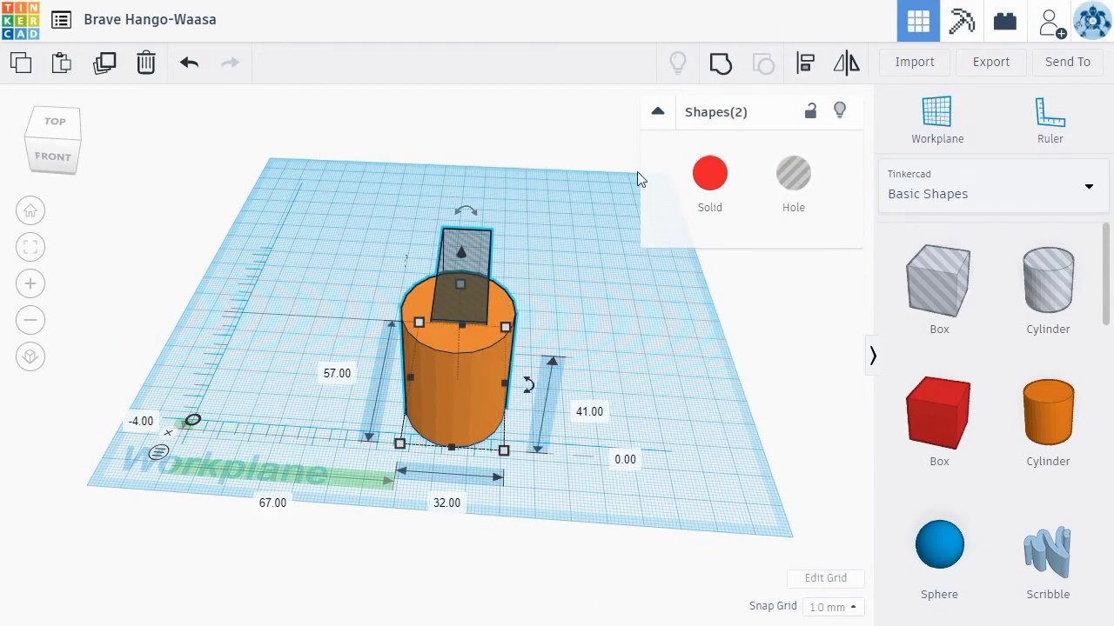
{"action": "left_click", "coordinate": [720, 64]}
{"action": "right_click_drag", "start_coordinate": [666, 385], "coordinate": [981, 420]}
- Add a 67 mm red box, set the slotted cylinder on it as a hole, and group them
{"action": "left_click_drag", "start_coordinate": [981, 420], "coordinate": [419, 375]}
{"action": "left_click_drag", "start_coordinate": [536, 307], "coordinate": [401, 291]}
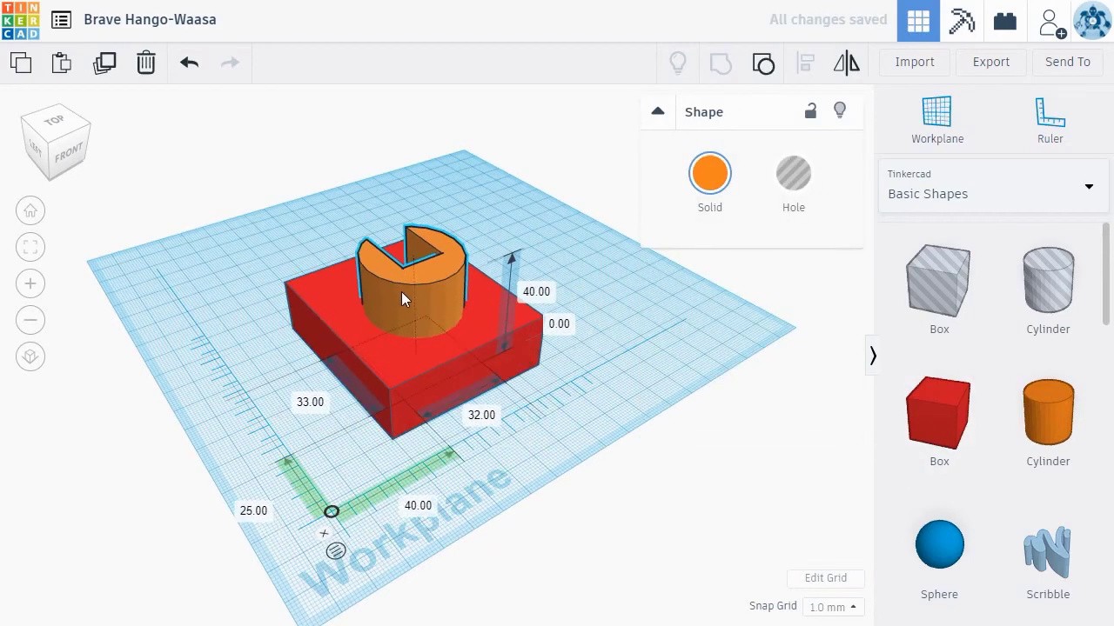
{"action": "left_click", "coordinate": [778, 181]}
{"action": "left_click", "coordinate": [504, 302], "text": "shift"}
{"action": "left_click", "coordinate": [721, 63]}
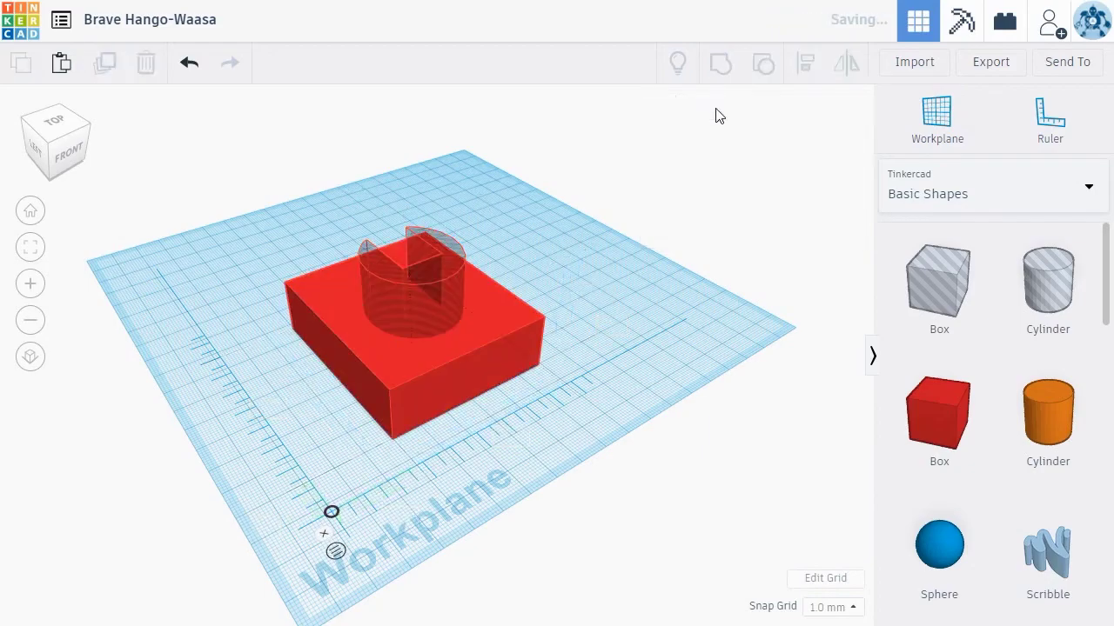
- Make the roof taller and 41 mm wide, add a round roof, centre both and group them
{"action": "right_click_drag", "start_coordinate": [695, 345], "coordinate": [490, 393]}
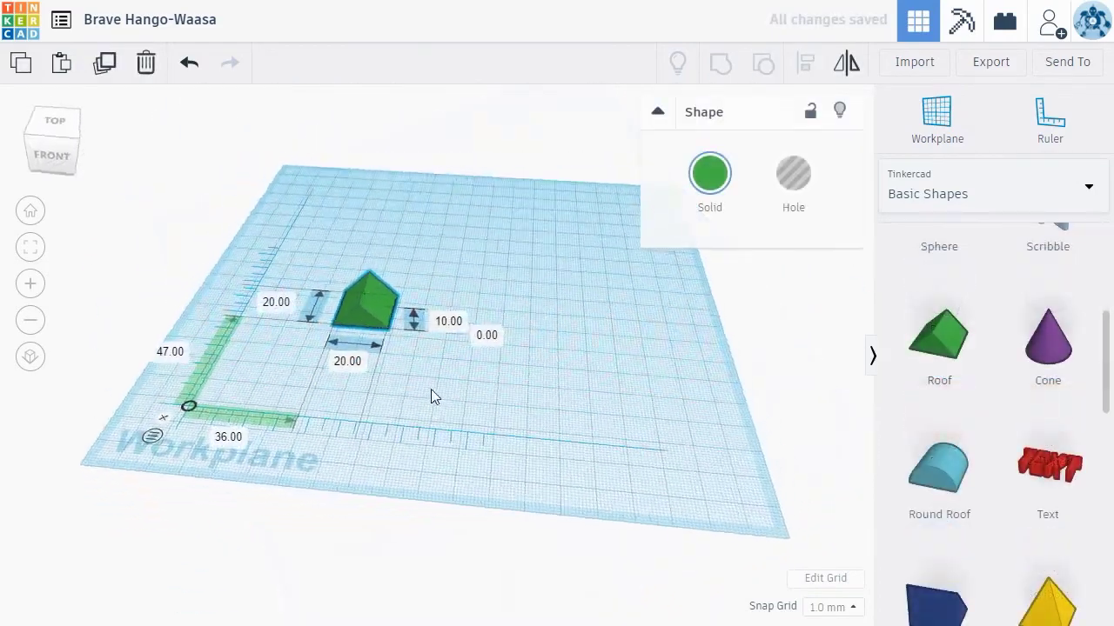
{"action": "left_click_drag", "start_coordinate": [367, 272], "coordinate": [368, 204]}
{"action": "left_click_drag", "start_coordinate": [393, 309], "coordinate": [445, 314]}
{"action": "left_click_drag", "start_coordinate": [939, 470], "coordinate": [393, 338]}
{"action": "key", "text": "ctrl+a"}
{"action": "key", "text": "l"}
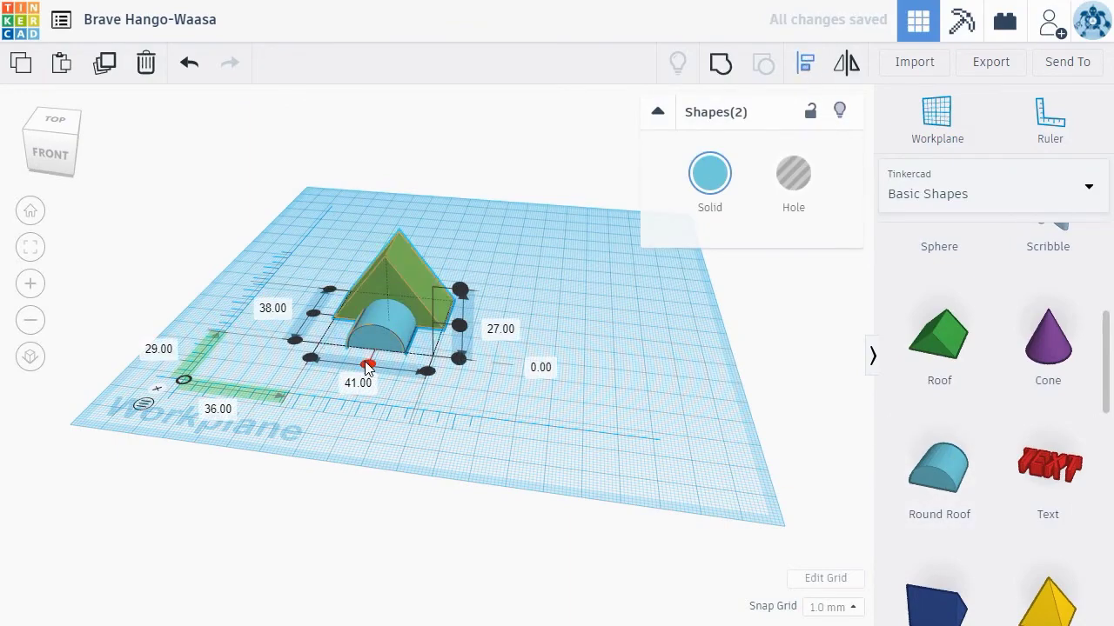
{"action": "left_click", "coordinate": [368, 364]}
{"action": "key", "text": "ctrl+g"}
{"action": "right_click_drag", "start_coordinate": [598, 374], "coordinate": [461, 459]}
- Add a red box, make the roof group a hole, and enlarge the box to 51 × 68 × 20 mm
{"action": "scroll", "coordinate": [1017, 379], "scroll_direction": "up", "scroll_amount": 5}
{"action": "left_click_drag", "start_coordinate": [939, 410], "coordinate": [445, 300]}
{"action": "left_click", "coordinate": [382, 326]}
{"action": "key", "text": "h"}
{"action": "left_click", "coordinate": [361, 322]}
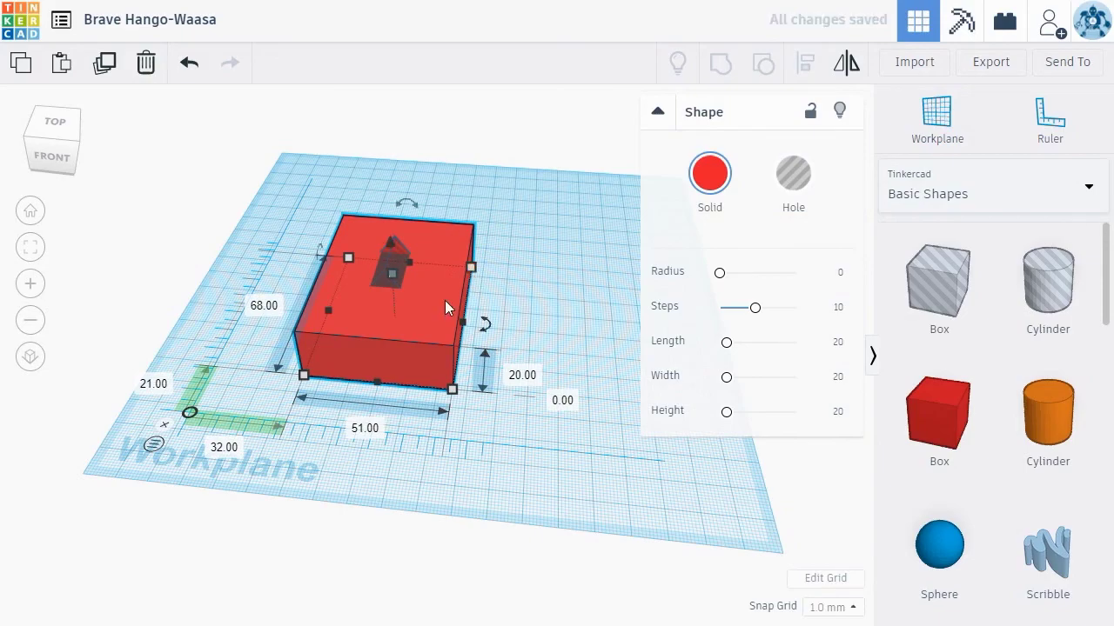
{"action": "key", "text": "Escape"}
{"action": "left_click", "coordinate": [427, 261]}
{"action": "left_click", "coordinate": [583, 323]}
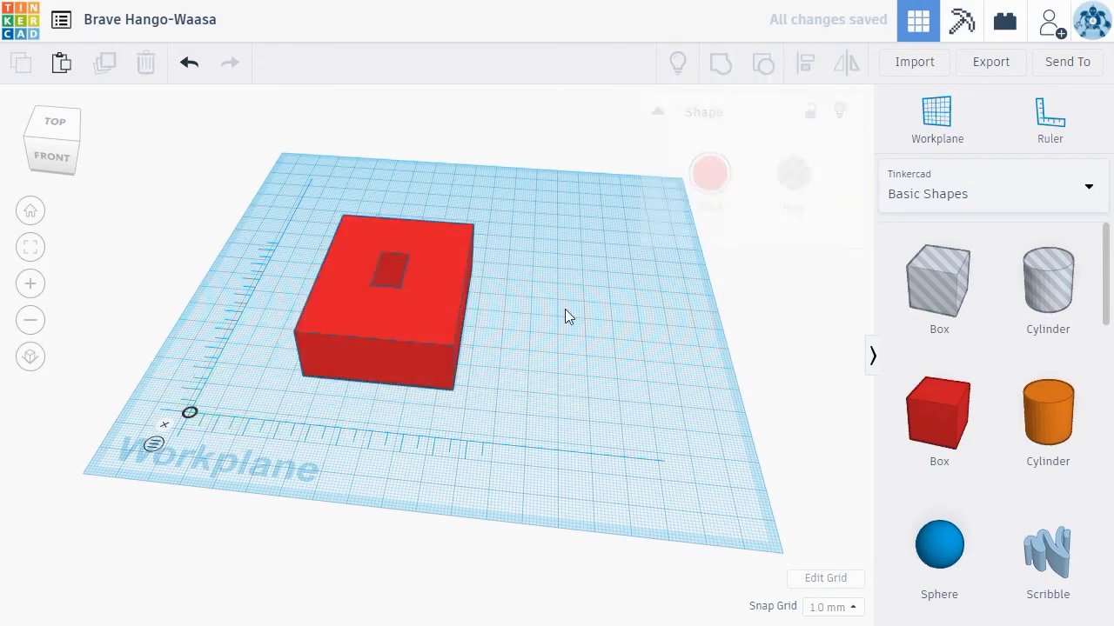
{"action": "right_click_drag", "start_coordinate": [565, 309], "coordinate": [539, 342]}
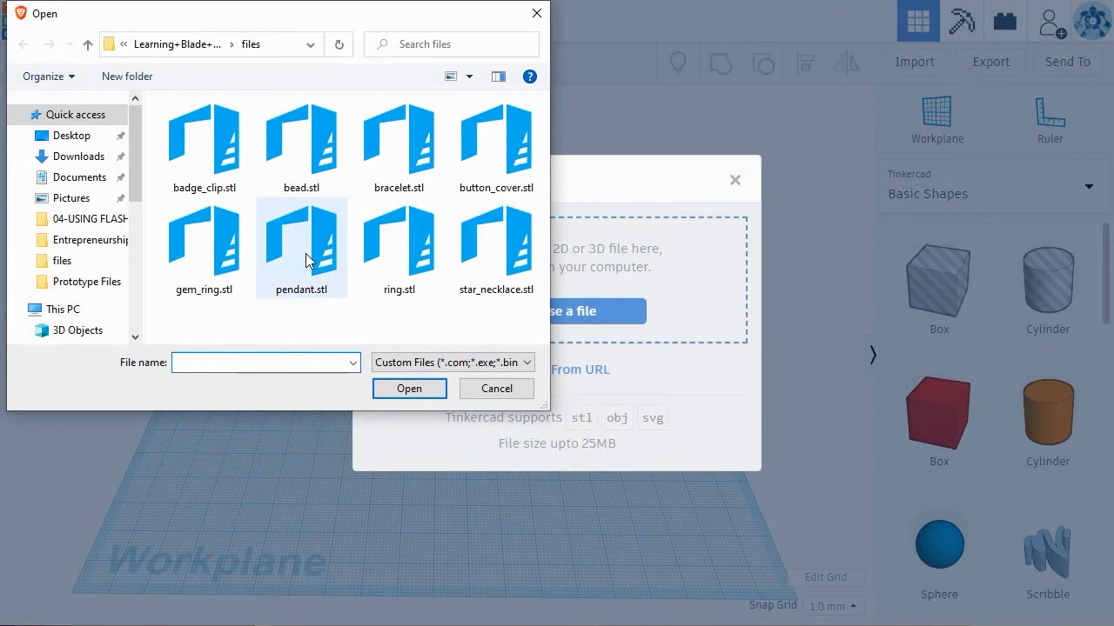
- Import star_necklace.stl at full scale and orbit around the imported model
{"action": "left_click", "coordinate": [496, 240]}
{"action": "left_click", "coordinate": [415, 393]}
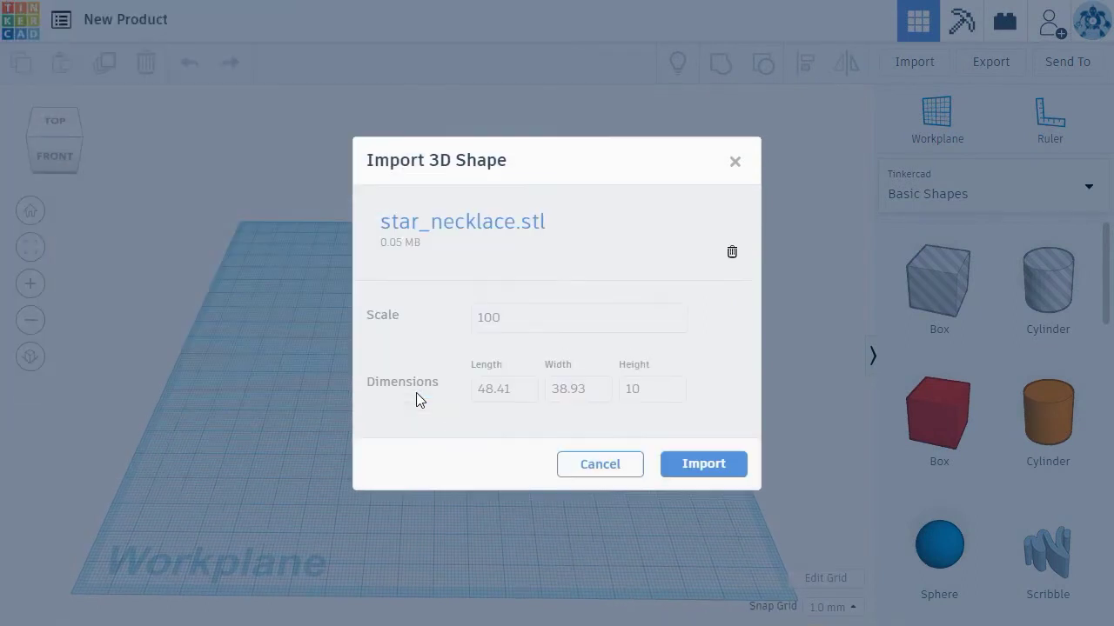
{"action": "left_click", "coordinate": [703, 464]}
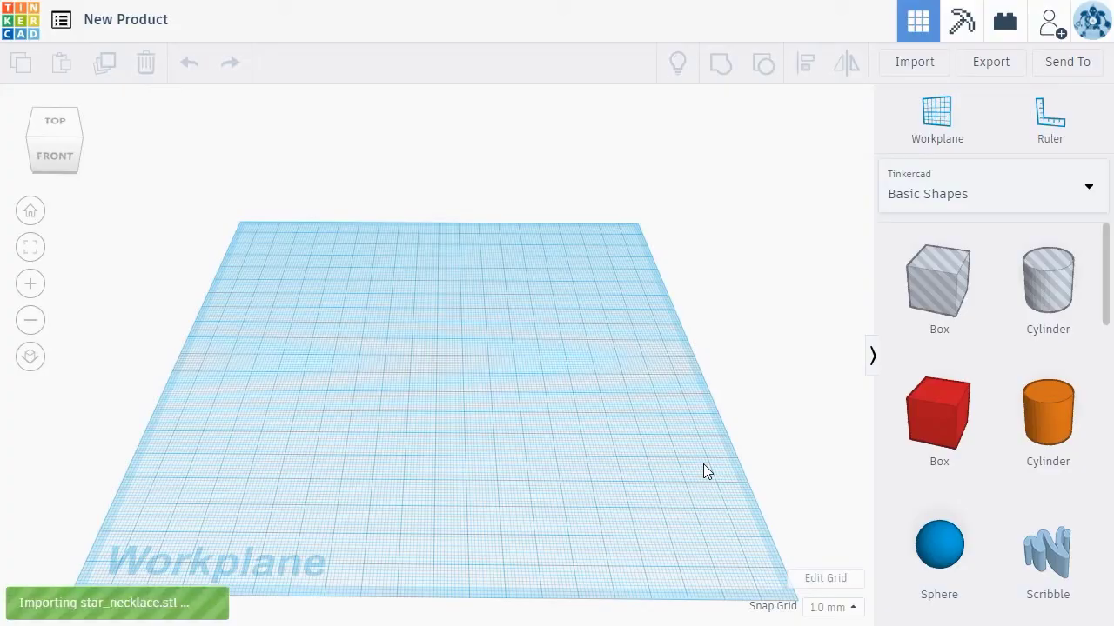
{"action": "scroll", "coordinate": [416, 382], "scroll_direction": "up", "scroll_amount": 3}
{"action": "right_click_drag", "start_coordinate": [416, 382], "coordinate": [418, 431]}
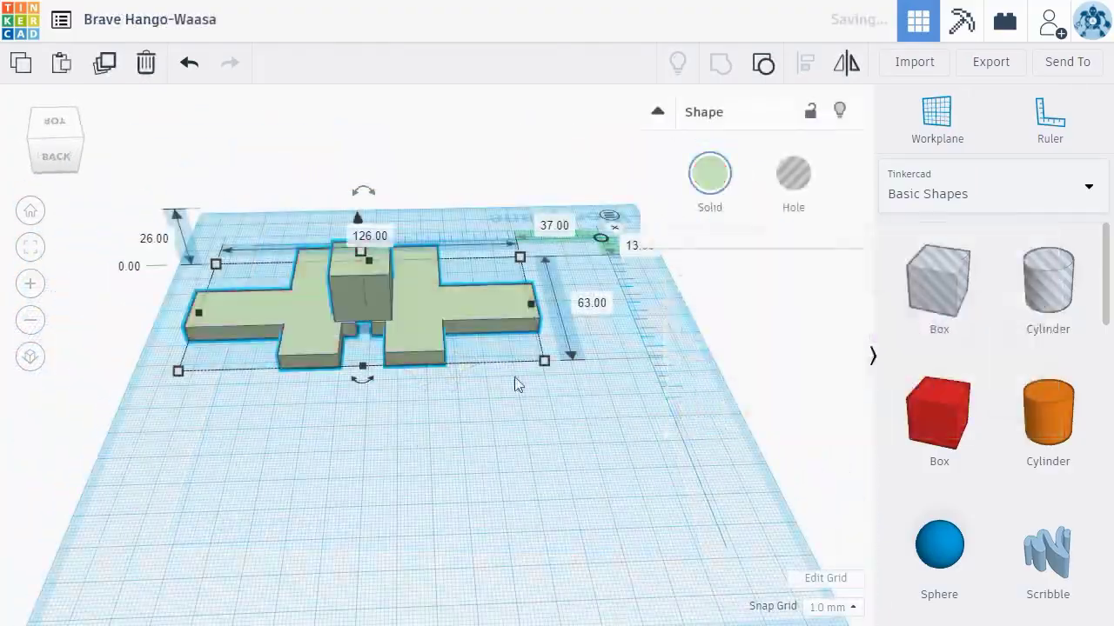
{"action": "left_click", "coordinate": [515, 385]}
{"action": "right_click_drag", "start_coordinate": [515, 385], "coordinate": [411, 406]}
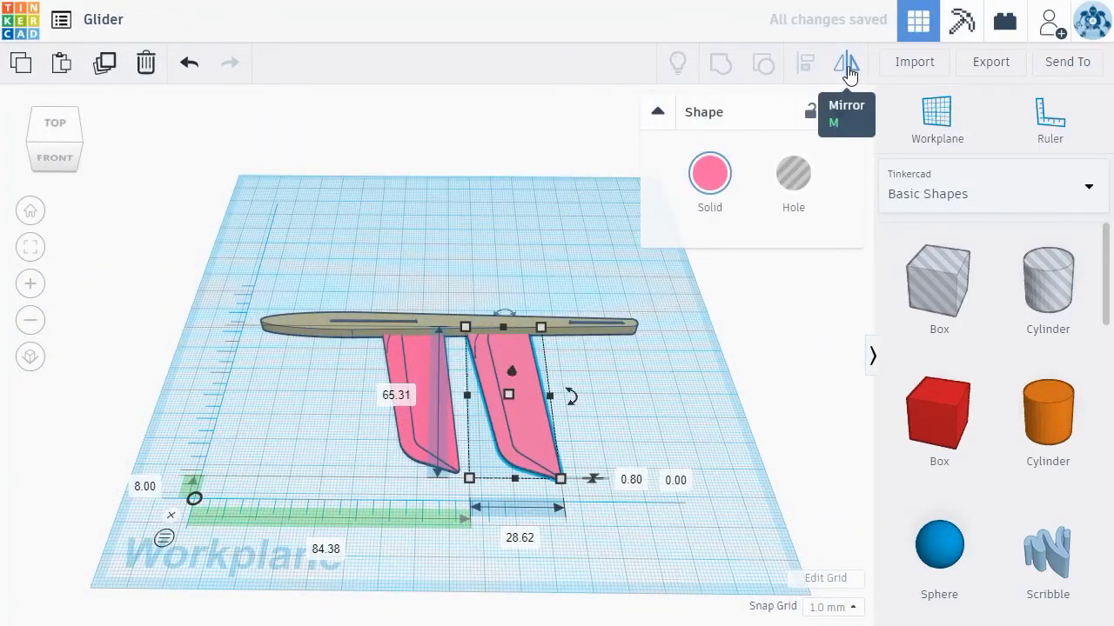
- Mirror the pink fin upside down and move it up and to the left
{"action": "left_click", "coordinate": [849, 73]}
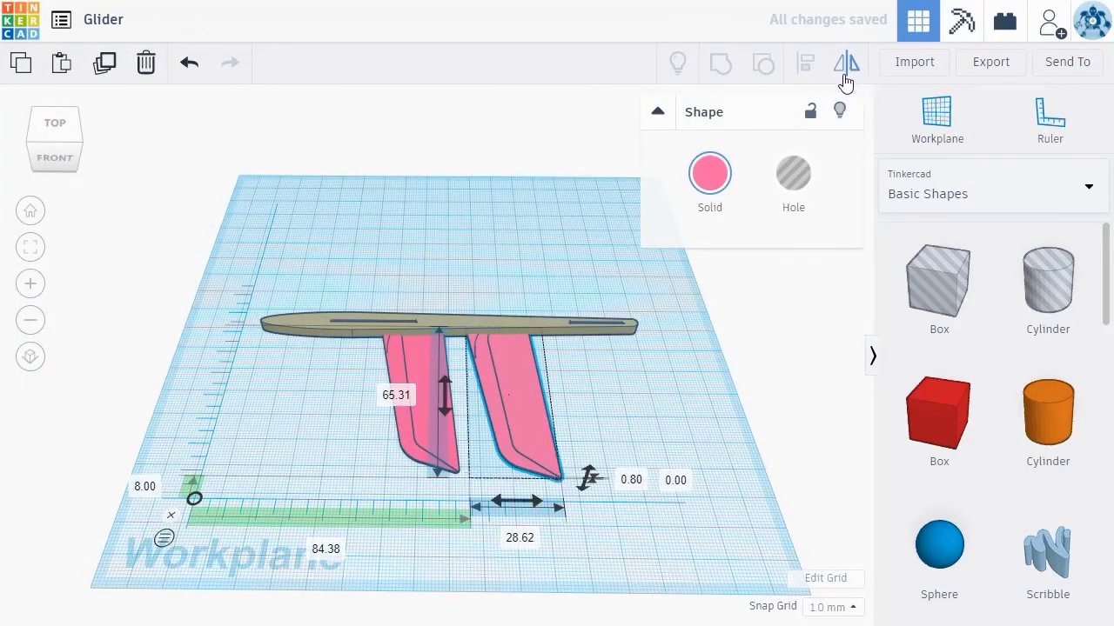
{"action": "left_click", "coordinate": [441, 405]}
{"action": "left_click_drag", "start_coordinate": [521, 405], "coordinate": [462, 291]}
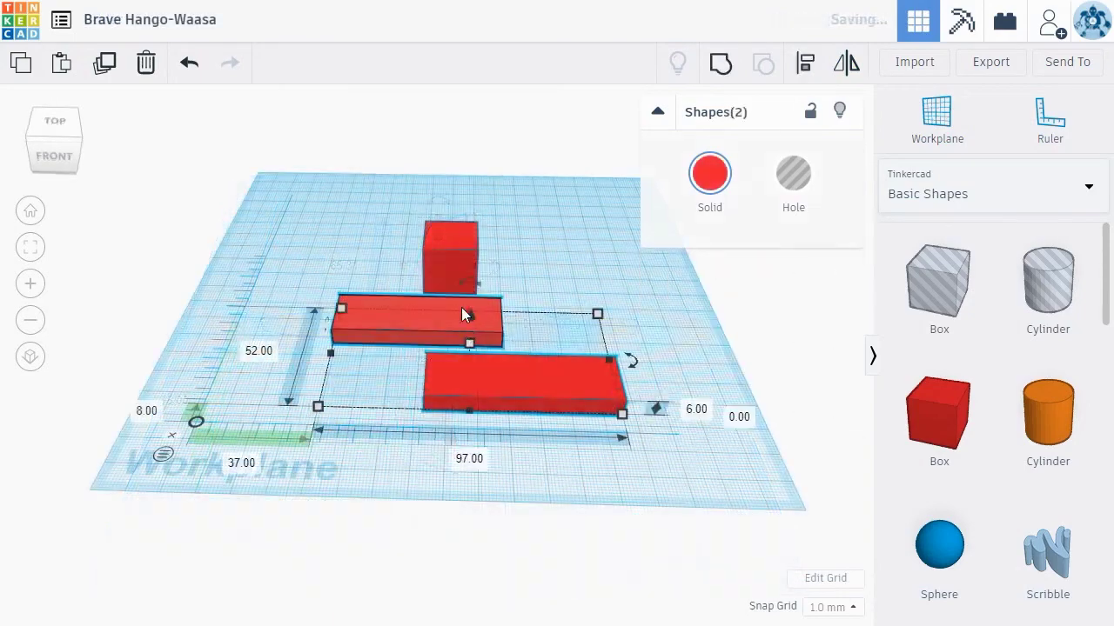
- Align the three red shapes along their left edges
{"action": "left_click", "coordinate": [461, 272], "text": "shift"}
{"action": "left_click", "coordinate": [806, 63]}
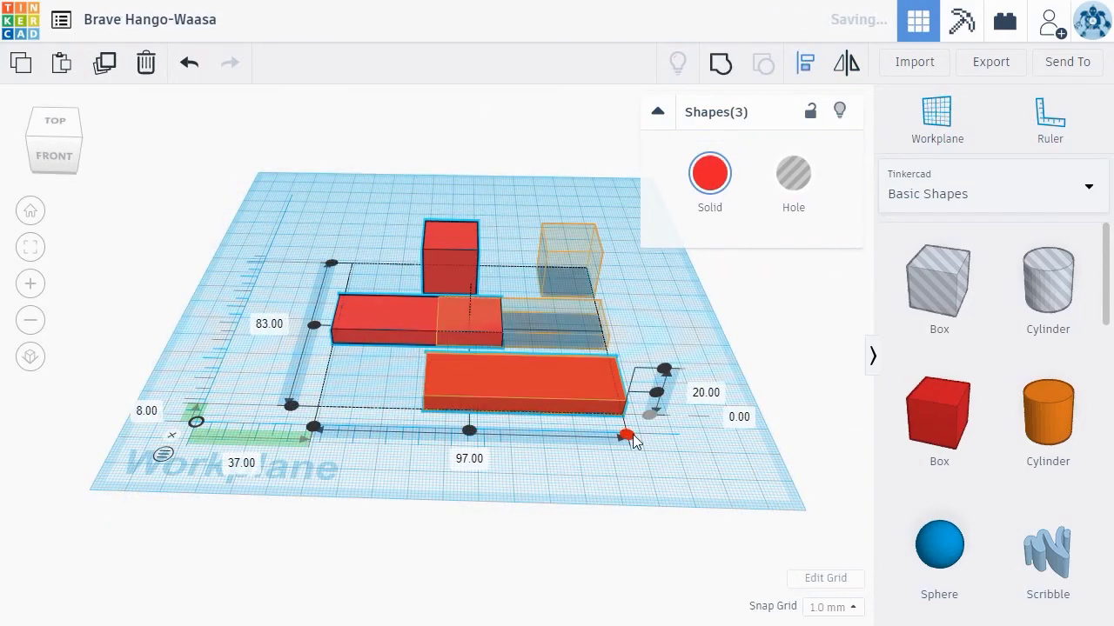
{"action": "left_click", "coordinate": [313, 429]}
{"action": "right_click_drag", "start_coordinate": [281, 391], "coordinate": [466, 396]}
{"action": "left_click", "coordinate": [476, 493]}
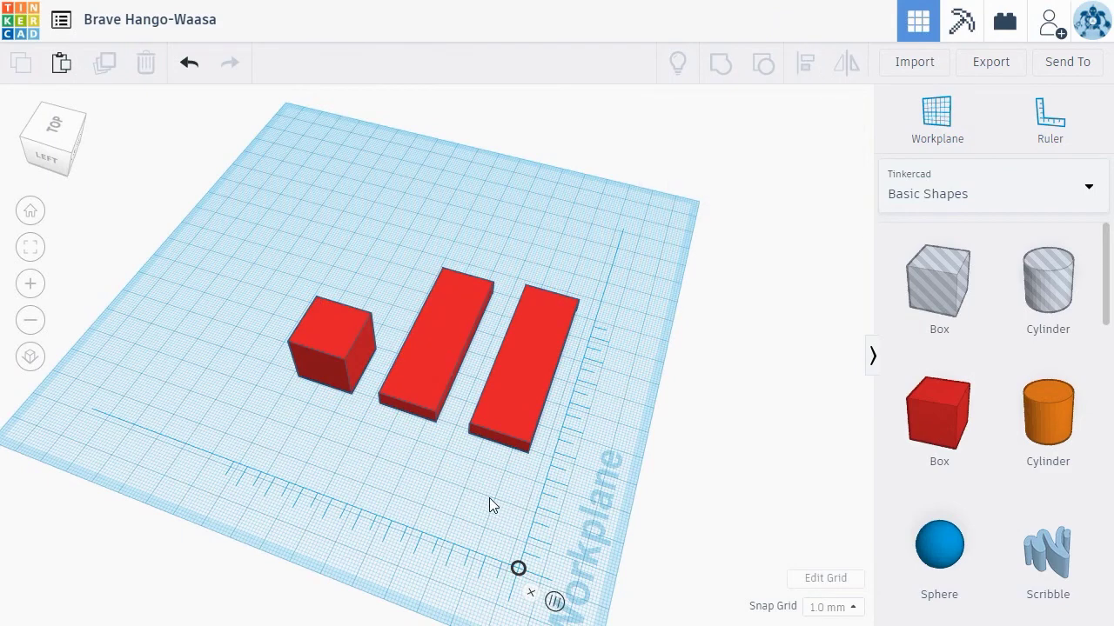
- Rotate the right red bar 90°, lay it across the other bar, and group them into a cross
{"action": "left_click", "coordinate": [524, 416]}
{"action": "left_click_drag", "start_coordinate": [571, 364], "coordinate": [510, 383]}
{"action": "left_click_drag", "start_coordinate": [553, 357], "coordinate": [487, 337]}
{"action": "left_click", "coordinate": [406, 387], "text": "shift"}
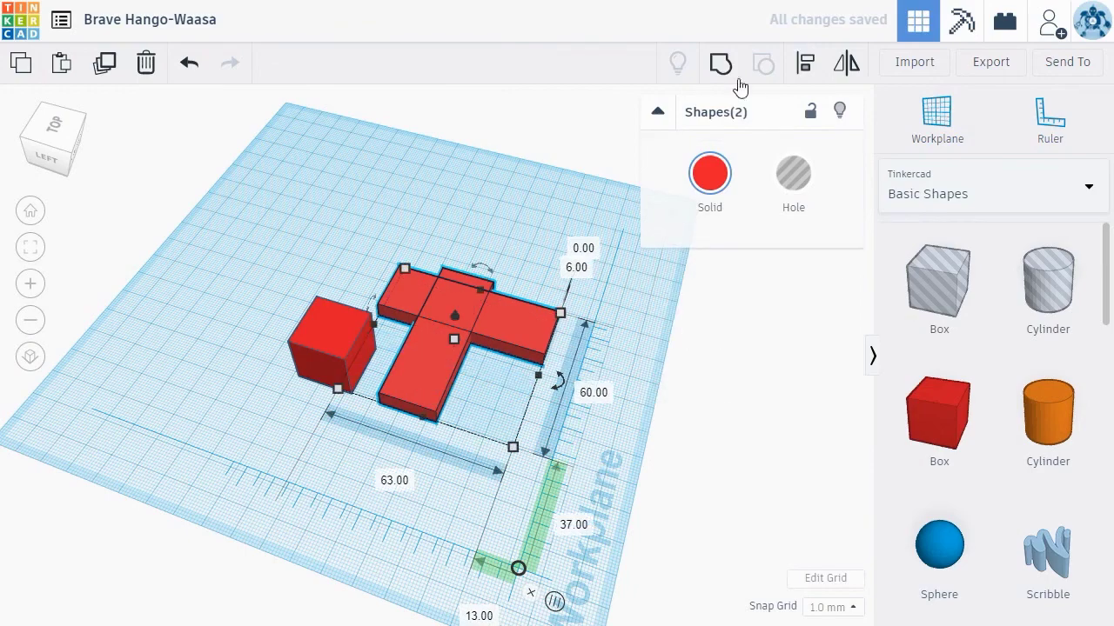
{"action": "left_click", "coordinate": [736, 79]}
- Place a copy of the cross to the lower right and mirror it left to right
{"action": "right_click_drag", "start_coordinate": [600, 415], "coordinate": [473, 365]}
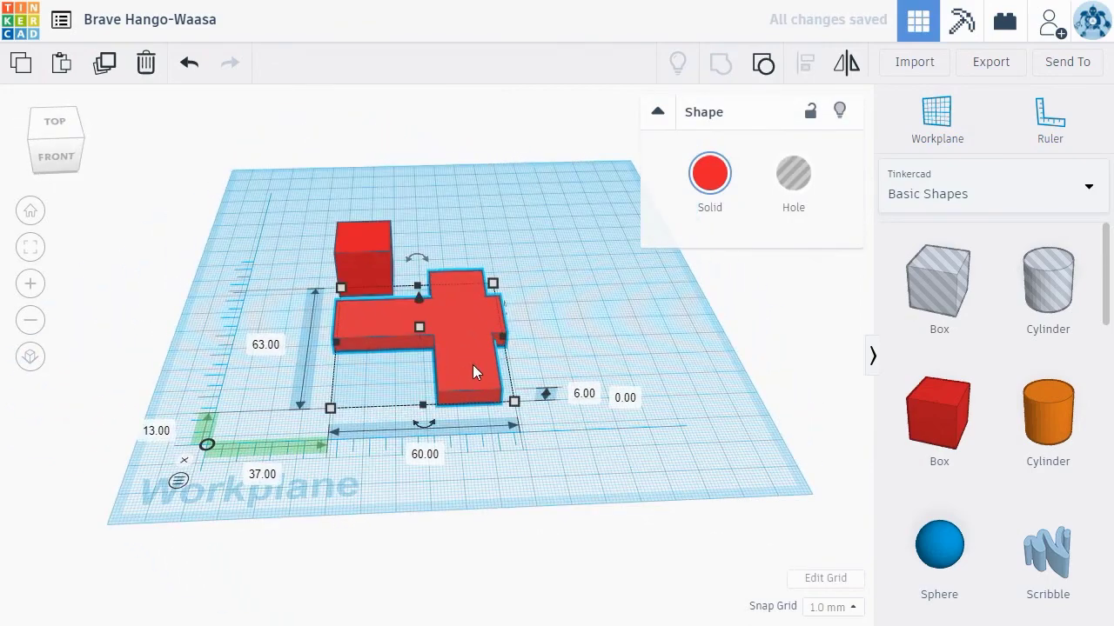
{"action": "left_click_drag", "start_coordinate": [473, 364], "coordinate": [675, 409], "text": "alt"}
{"action": "left_click", "coordinate": [846, 63]}
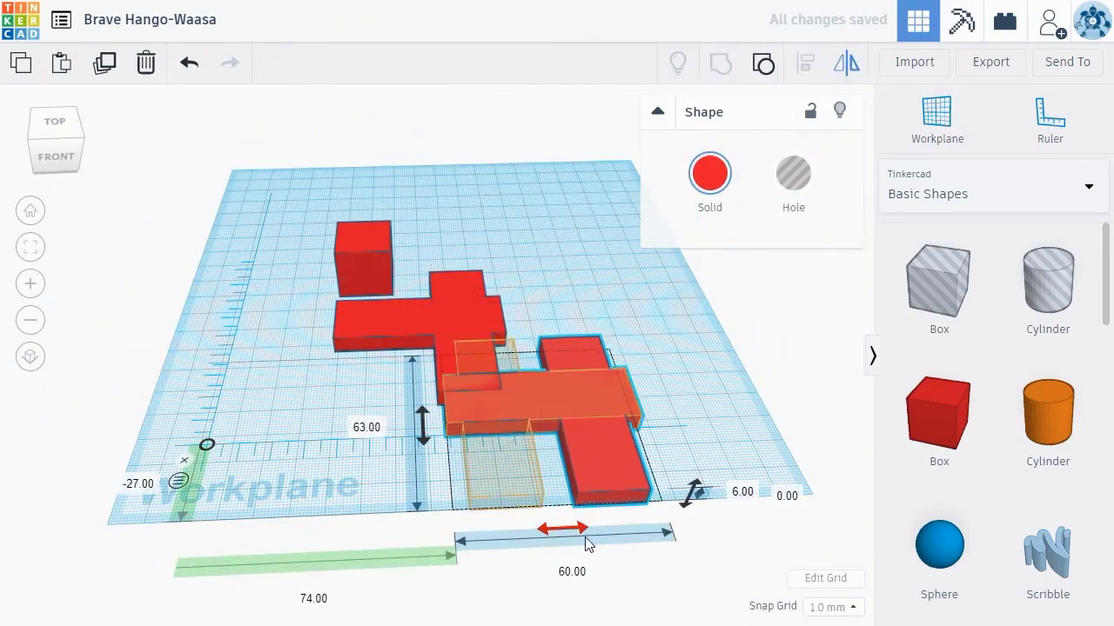
{"action": "left_click", "coordinate": [562, 528]}
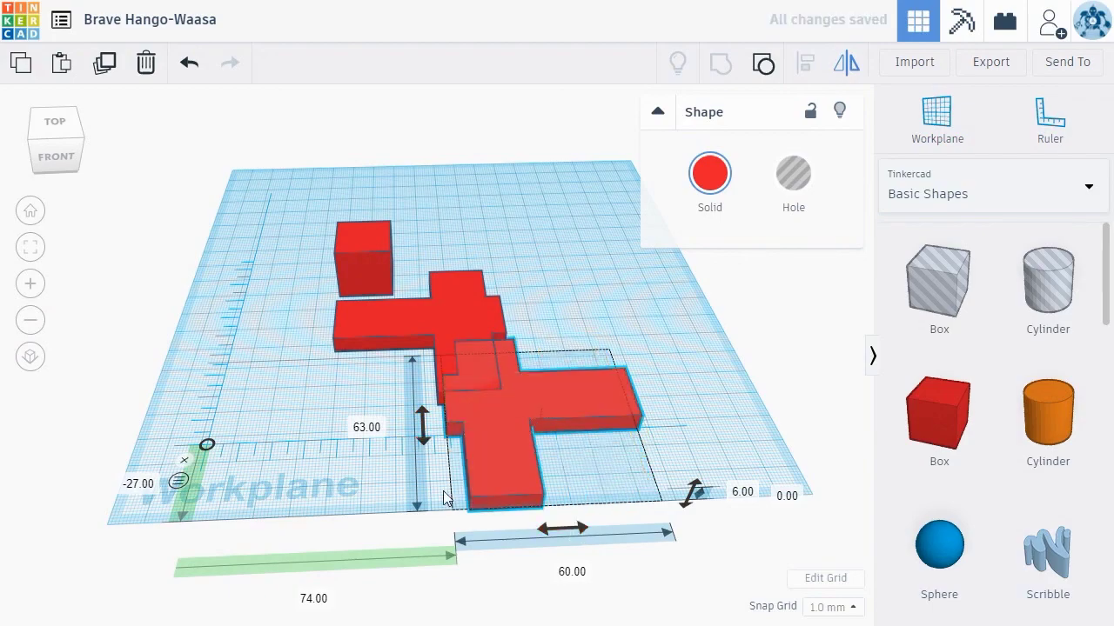